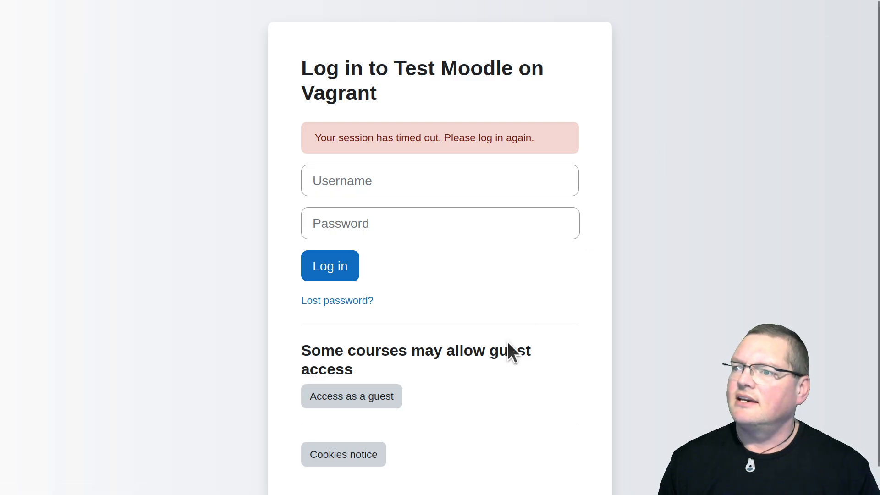
Log in to Test Moodle as admin with the account password and dismiss the introductory tour message
type("admin")
key("Tab")
type("•••••••••")
key("Return")
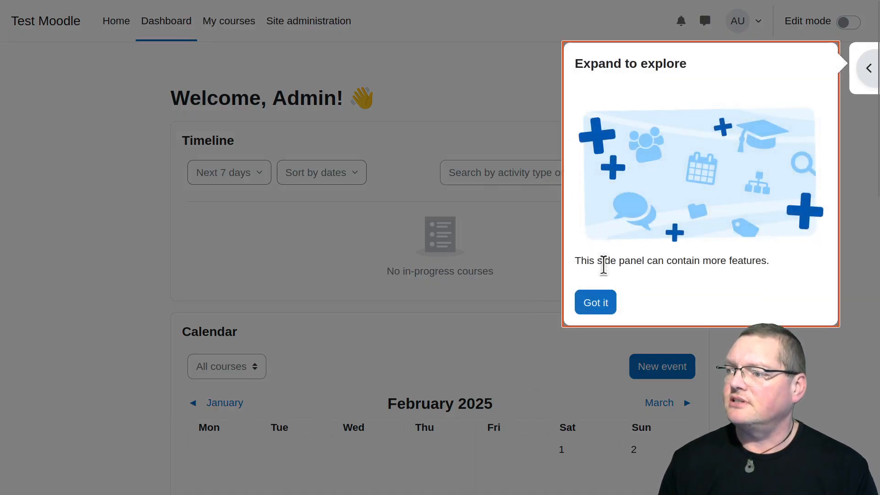
left_click(594, 304)
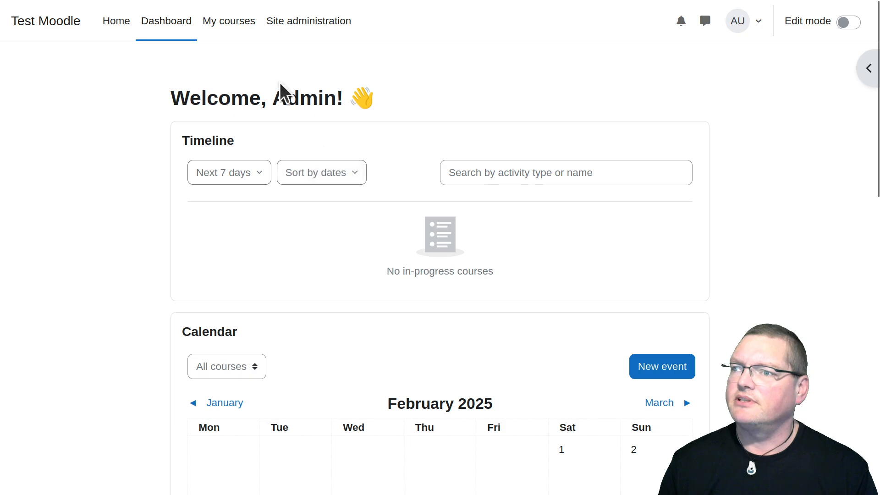
Open the AI category in Moodle's site administration
left_click(274, 32)
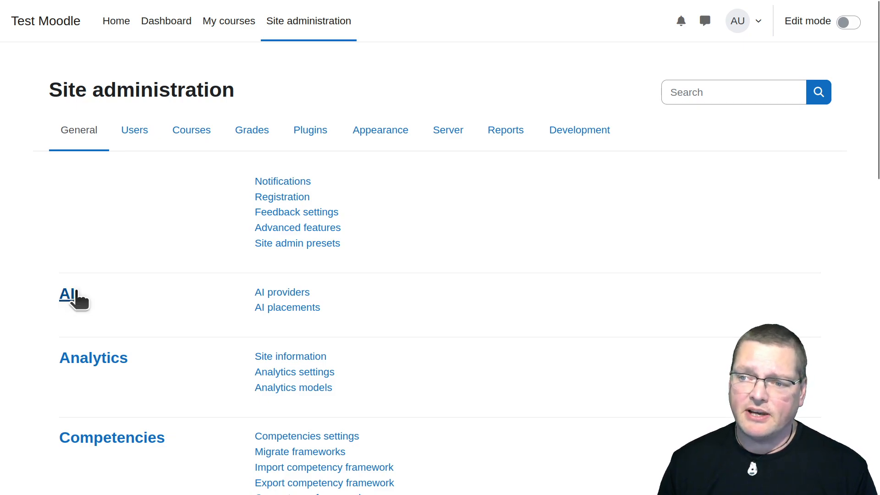
left_click(67, 298)
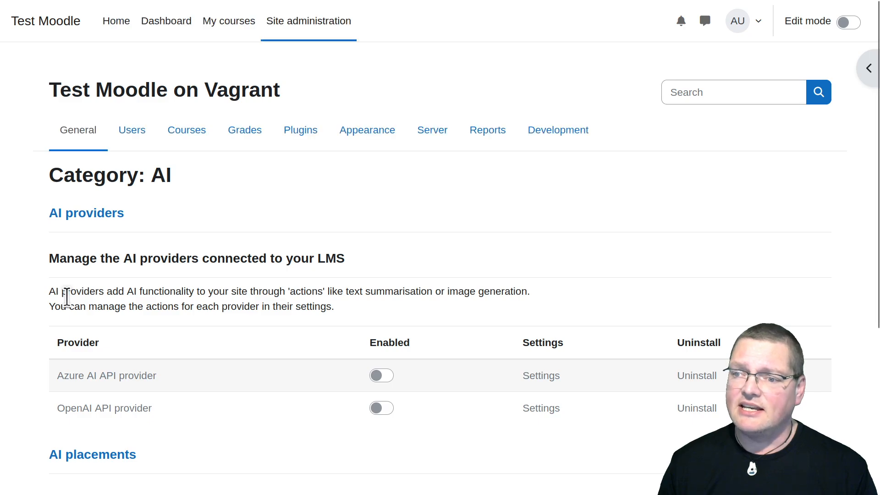
Examine the available AI providers and AI placements, focusing on the OpenAI API provider entry
scroll(199, 257, "down", 2)
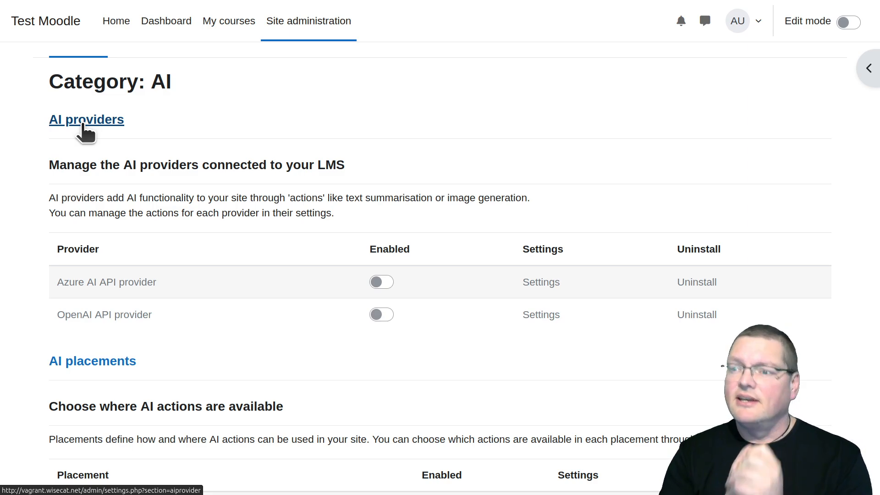
scroll(81, 131, "down", 3)
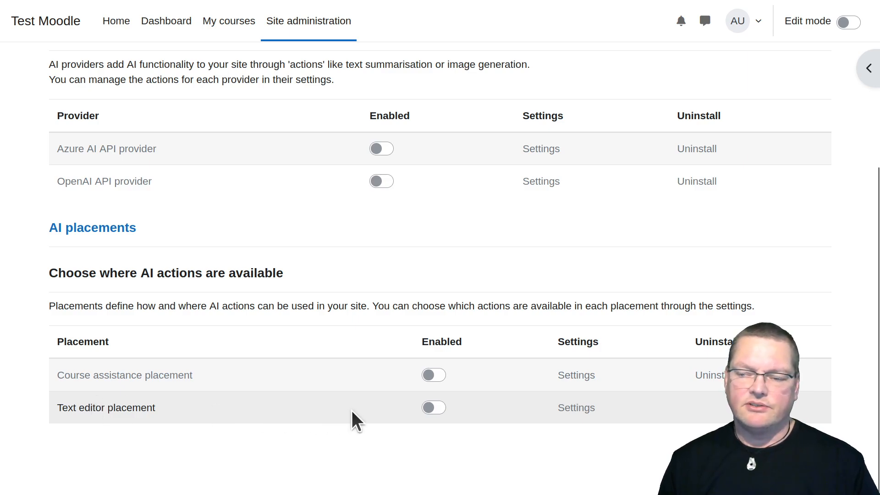
scroll(351, 410, "up", 2)
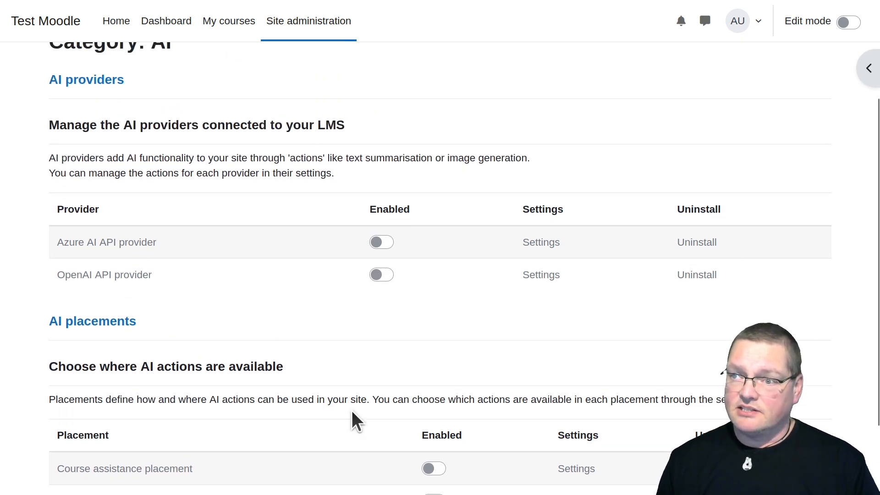
scroll(351, 410, "up", 2)
scroll(351, 410, "down", 1)
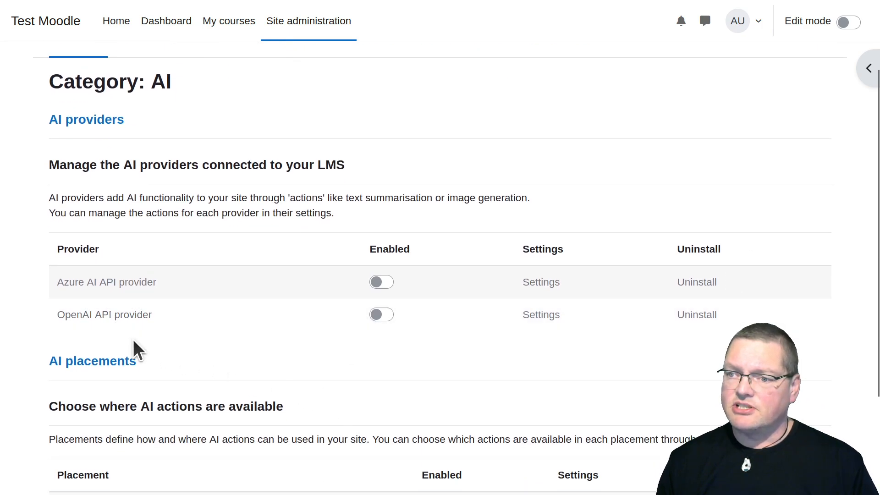
mouse_move(57, 316)
left_mouse_down()
mouse_move(155, 314)
mouse_move(54, 317)
left_mouse_up()
left_click(119, 315)
left_click(76, 316)
double_click(76, 316)
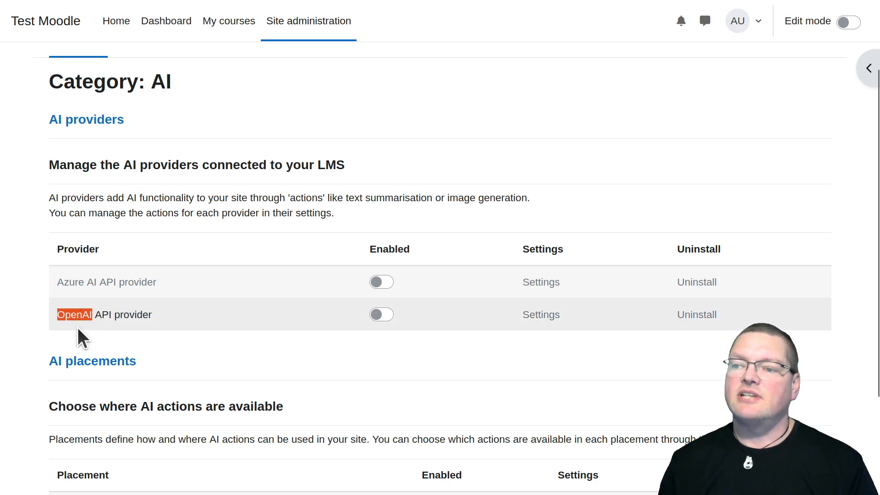
left_click(112, 314)
left_click_drag(113, 314, 54, 313)
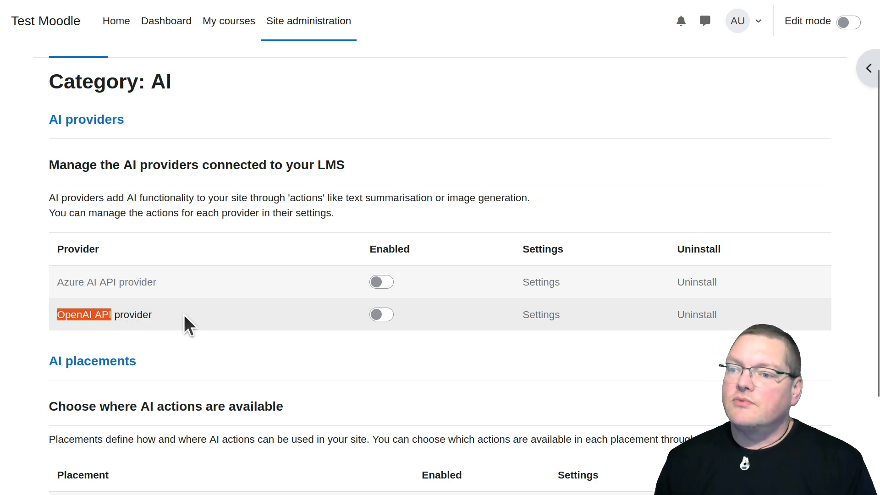
left_click(149, 321)
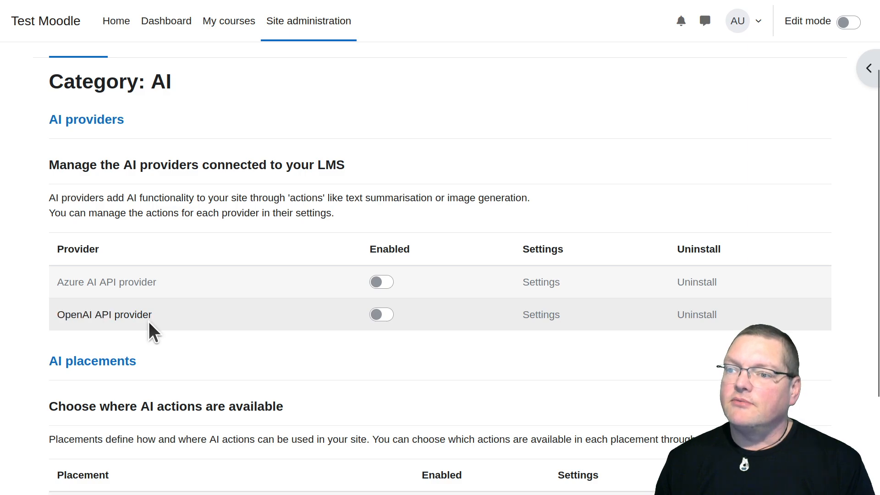
scroll(155, 314, "up", 2)
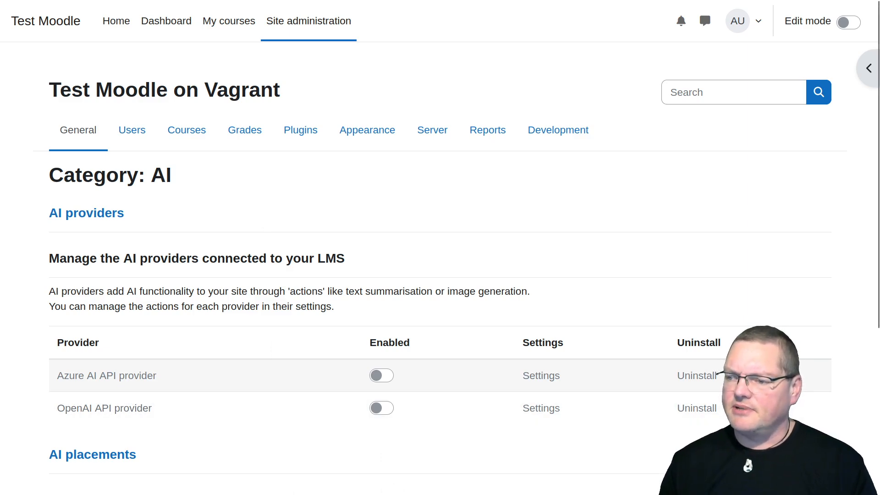
Switch to the ollama machine's terminal and check its Linux distribution with lsb_release -a
key("ctrl+alt+t")
left_click_drag(290, 131, 331, 41)
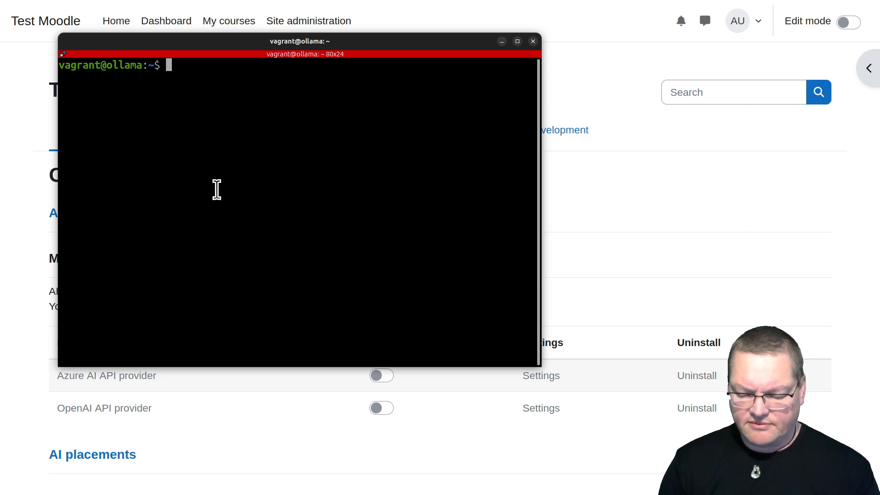
type("ls")
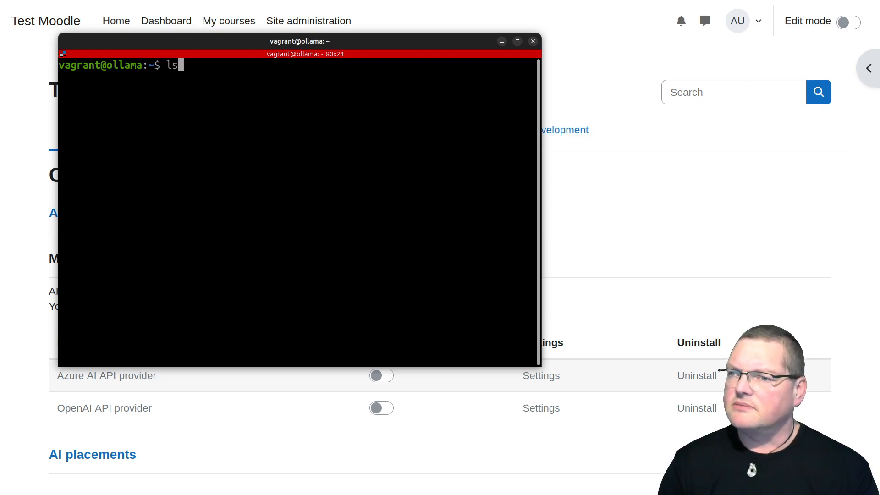
type("b_release ")
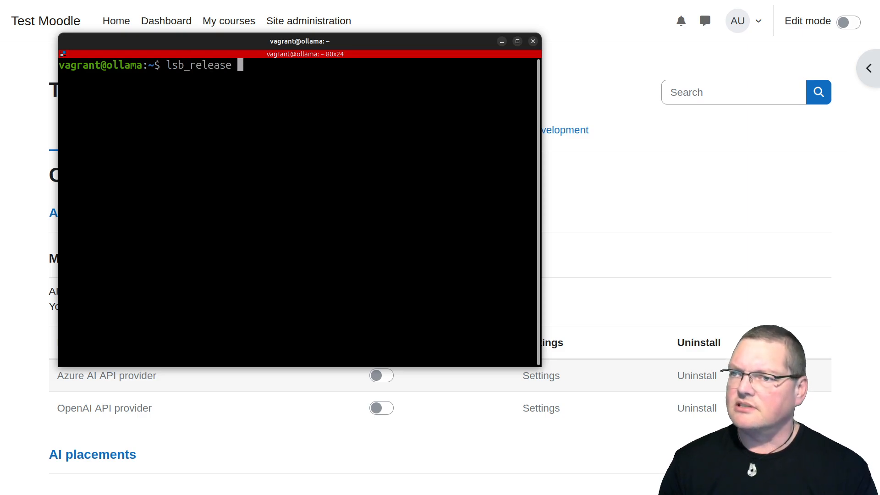
type("-a")
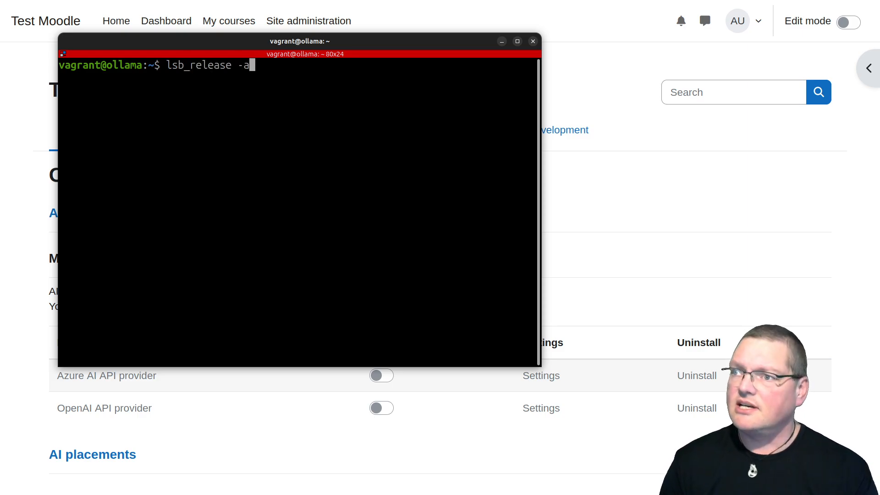
key("Return")
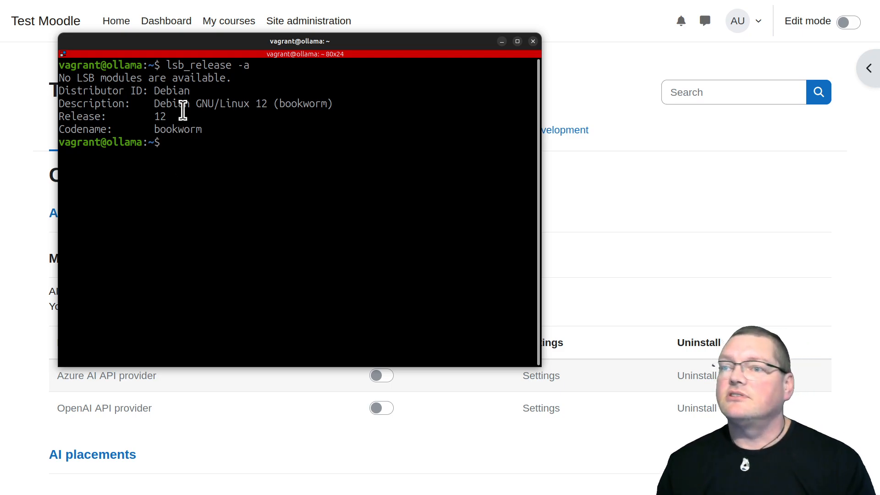
left_click_drag(157, 104, 298, 109)
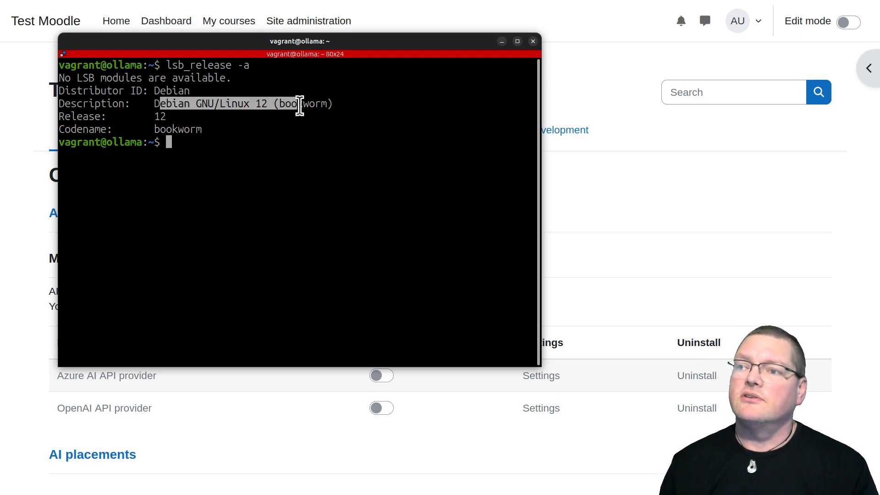
left_click(247, 121)
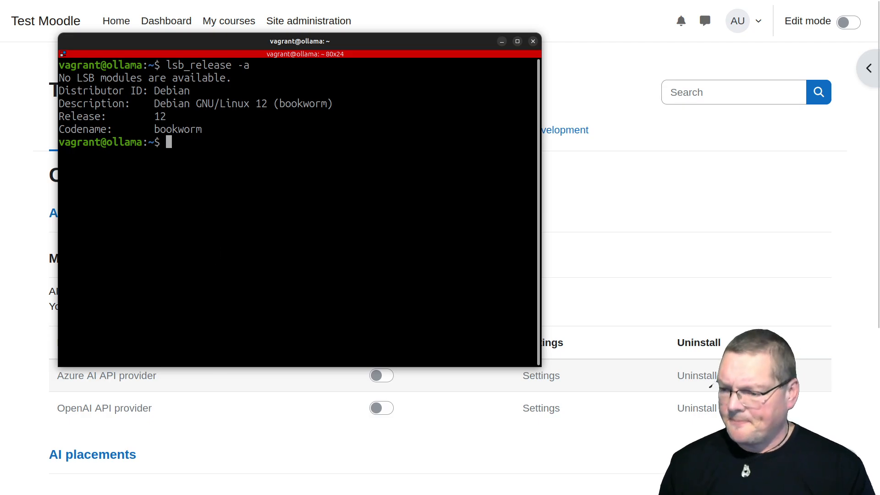
Switch to the Ollama website in the browser, open its Linux download page, and copy the one-line install command
left_click_drag(383, 40, 389, 494)
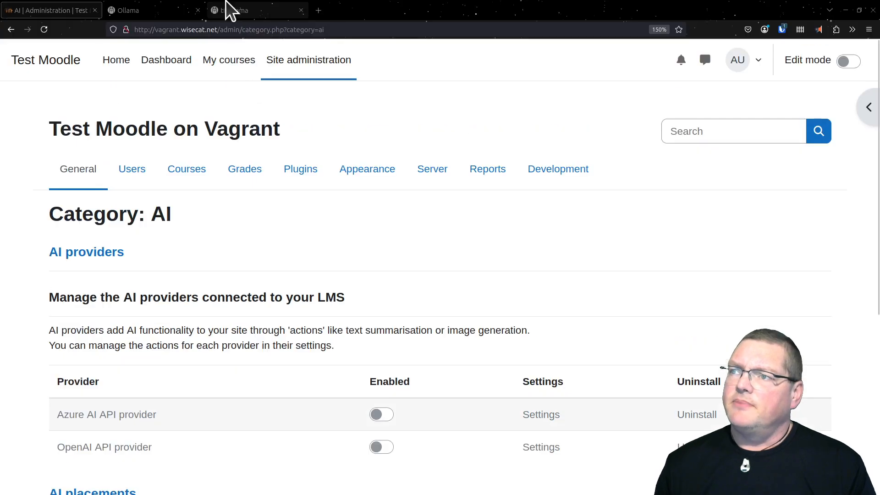
left_click(161, 6)
key("F11")
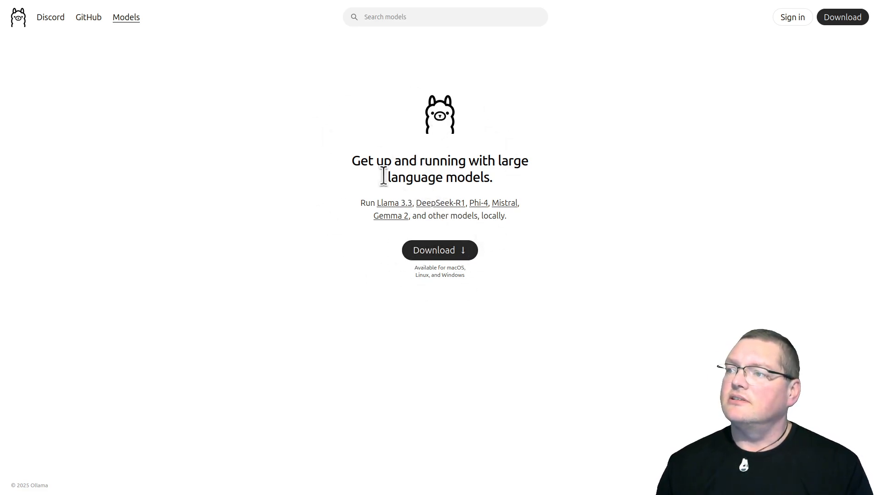
left_click(424, 251)
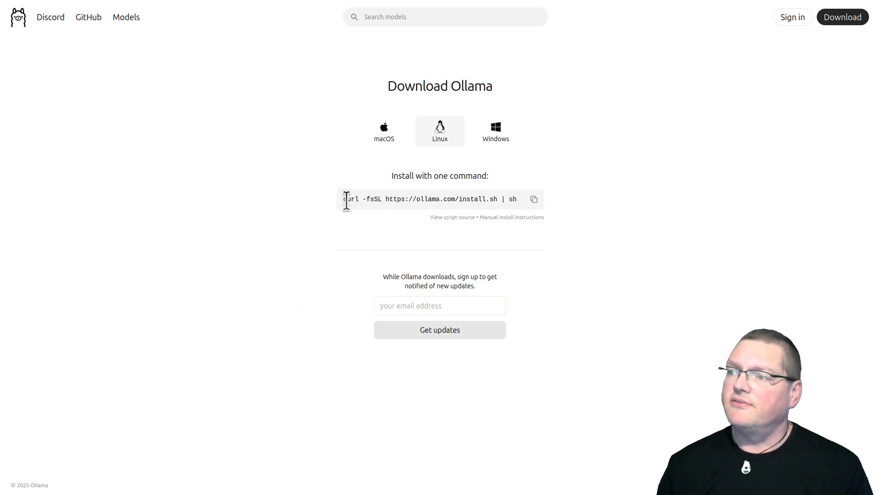
left_click_drag(342, 196, 480, 205)
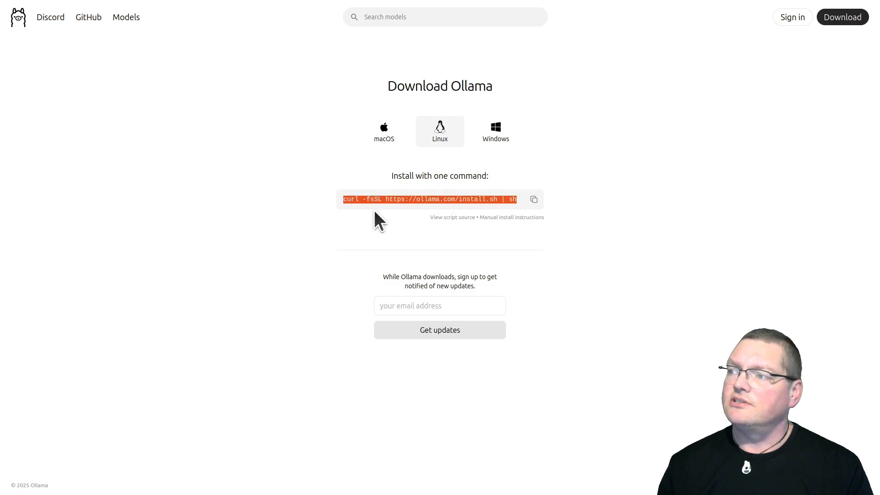
left_click(533, 201)
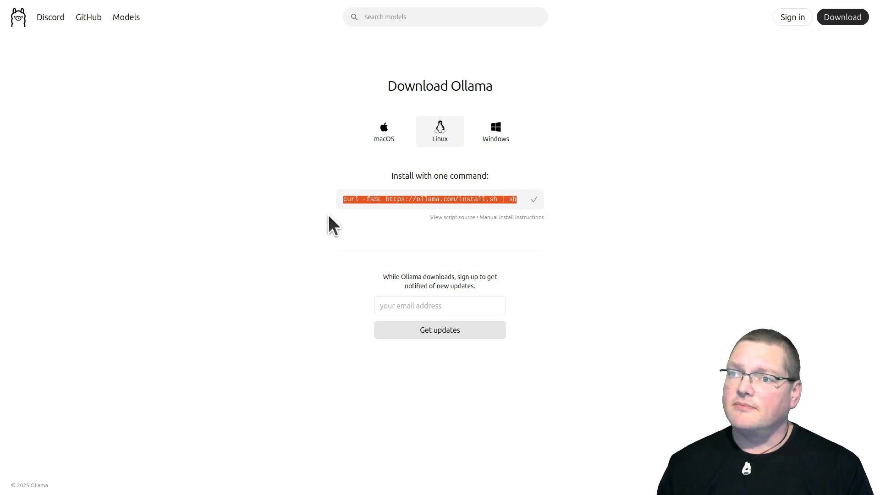
left_click_drag(316, 494, 305, 43)
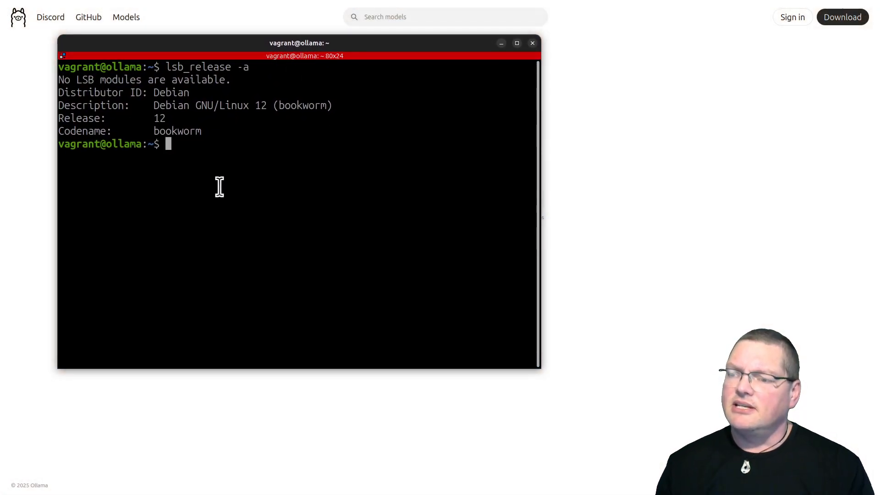
key("ctrl+shift+v")
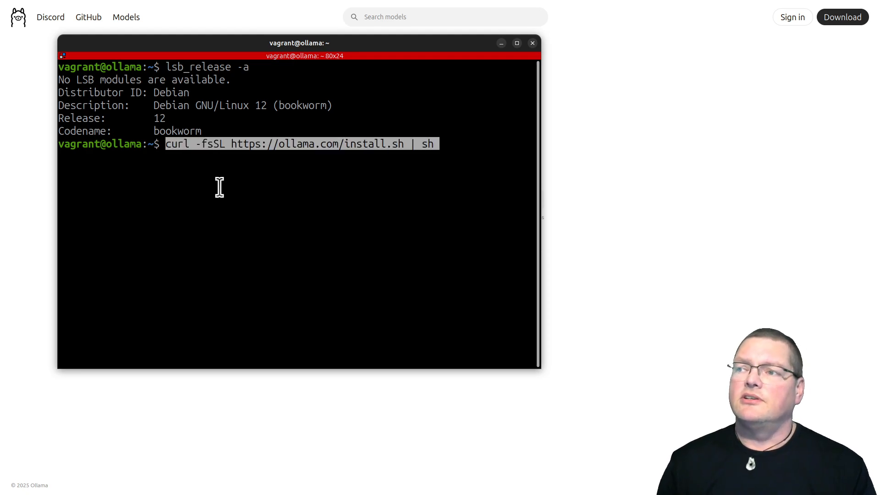
key("Return")
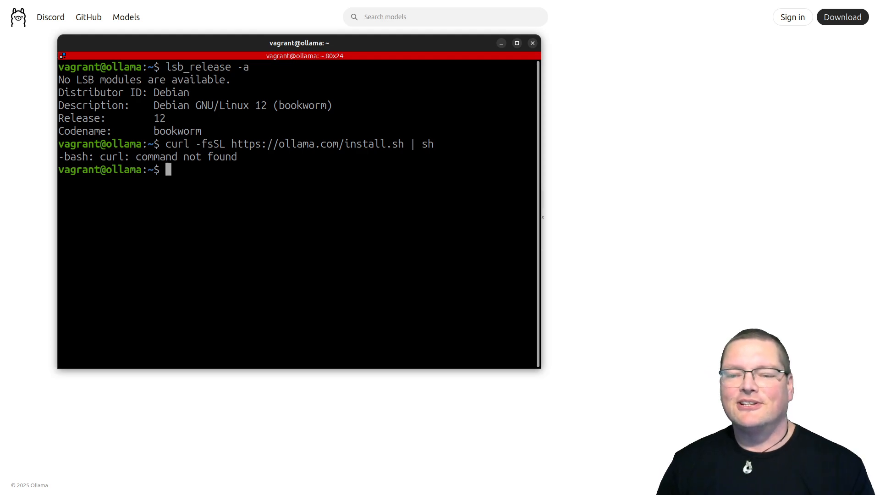
Install the curl package with sudo apt install curl, accepting the additional packages
type("sud")
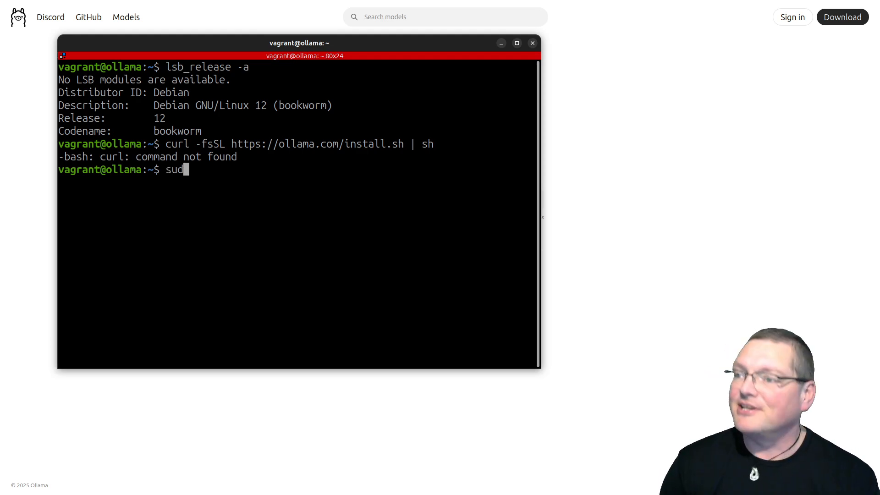
type("o apt ")
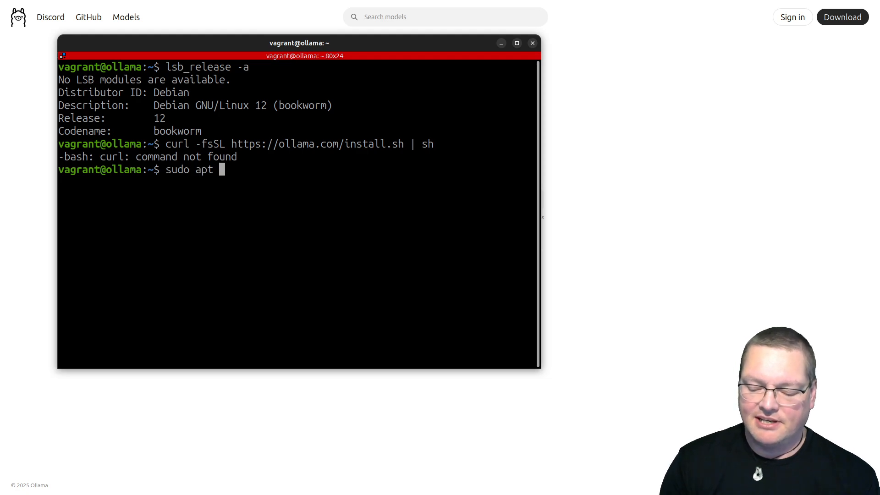
type("install cu")
key("BackSpace")
type("url")
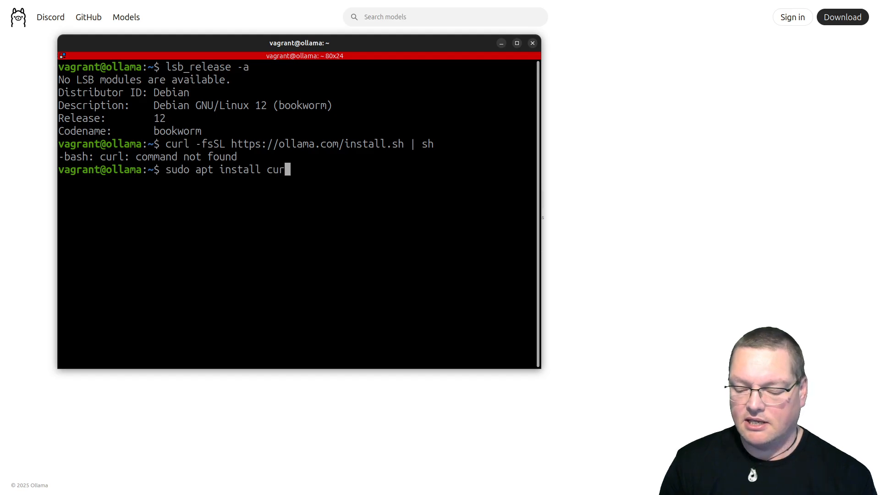
key("Return")
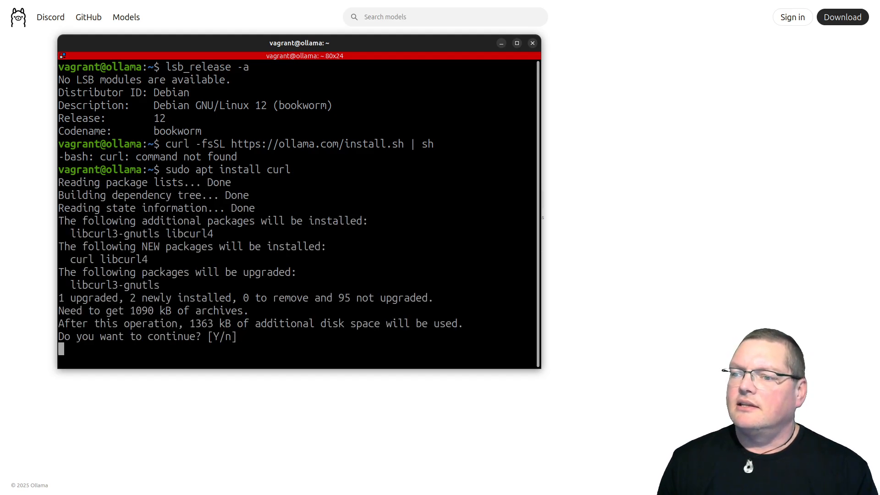
key("Return")
key("Up")
key("Up")
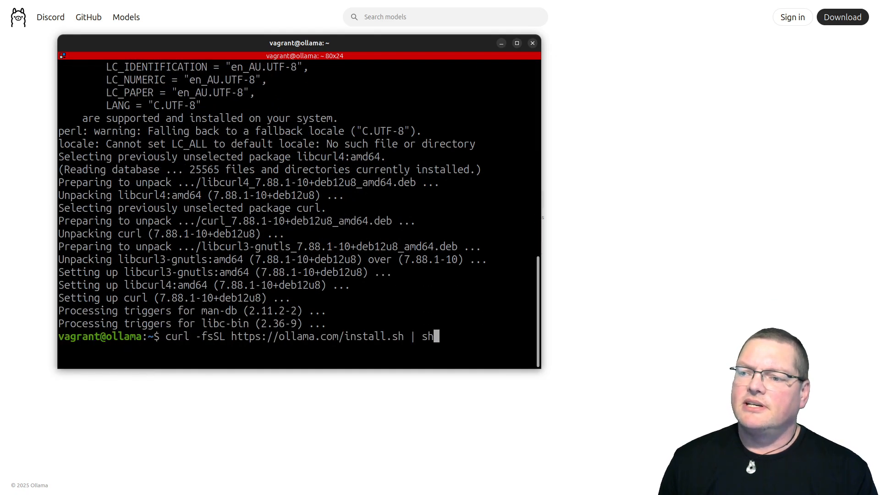
key("Return")
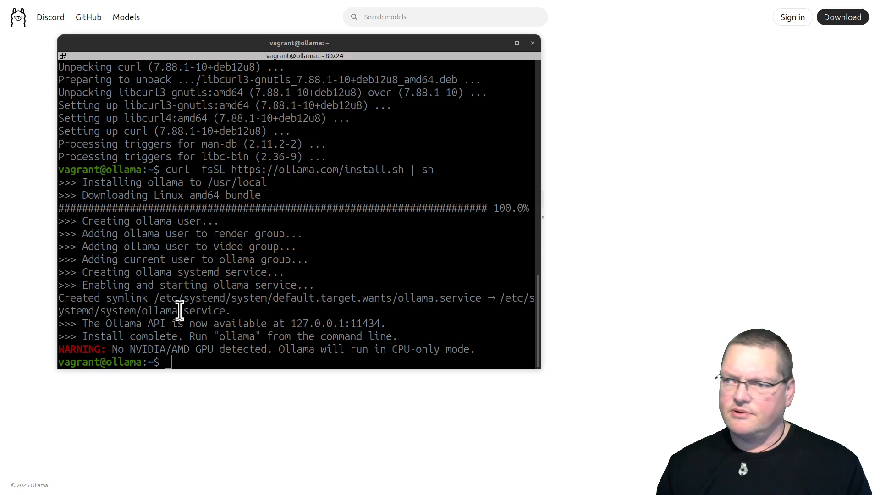
left_click_drag(101, 239, 236, 343)
left_click(237, 342)
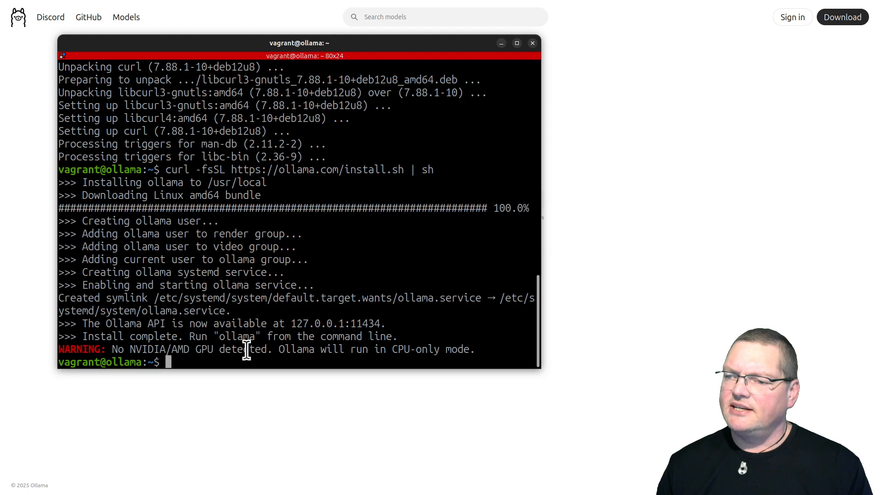
triple_click(245, 349)
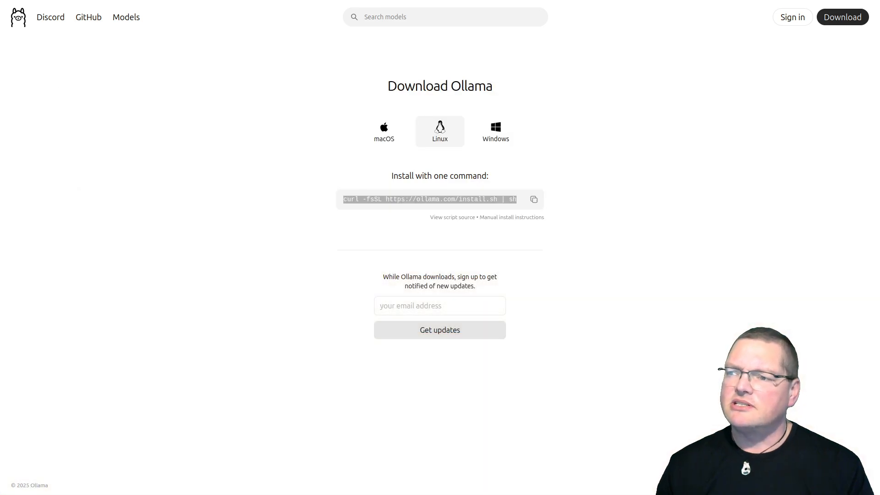
Open the Ollama model library and look through the popular models, their descriptions and parameter sizes
left_click(130, 97)
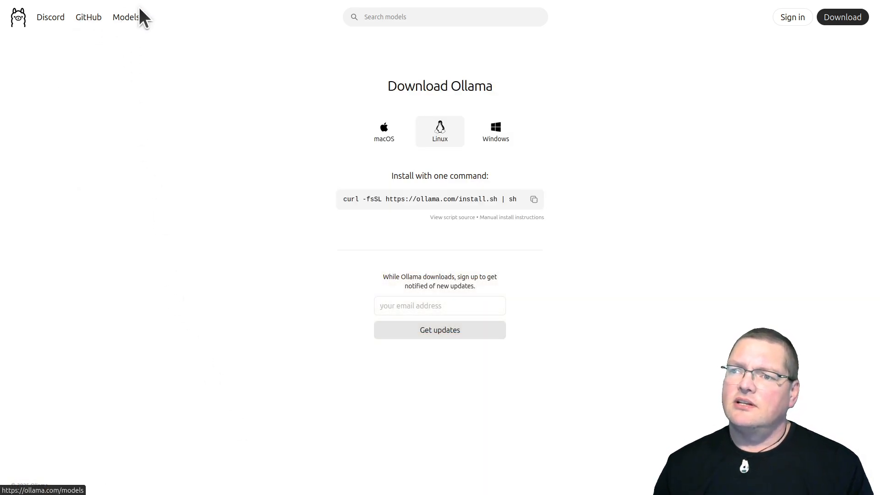
left_click(130, 18)
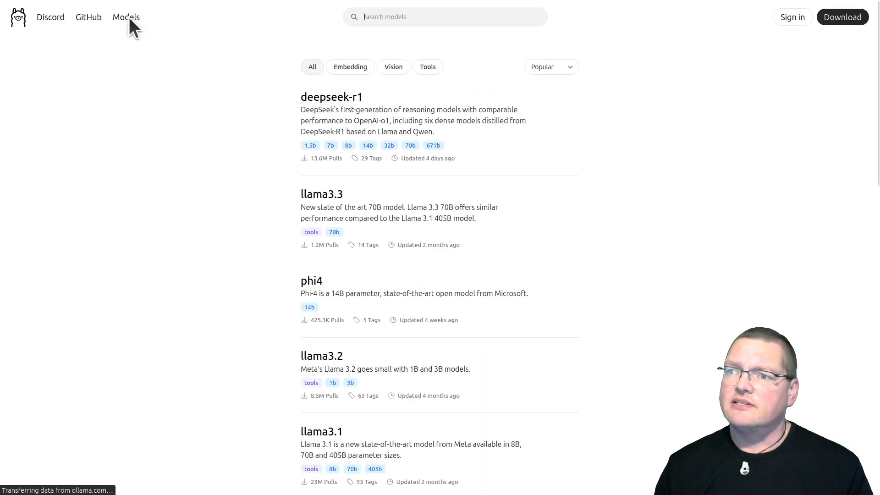
scroll(261, 138, "down", 4)
scroll(266, 150, "down", 20)
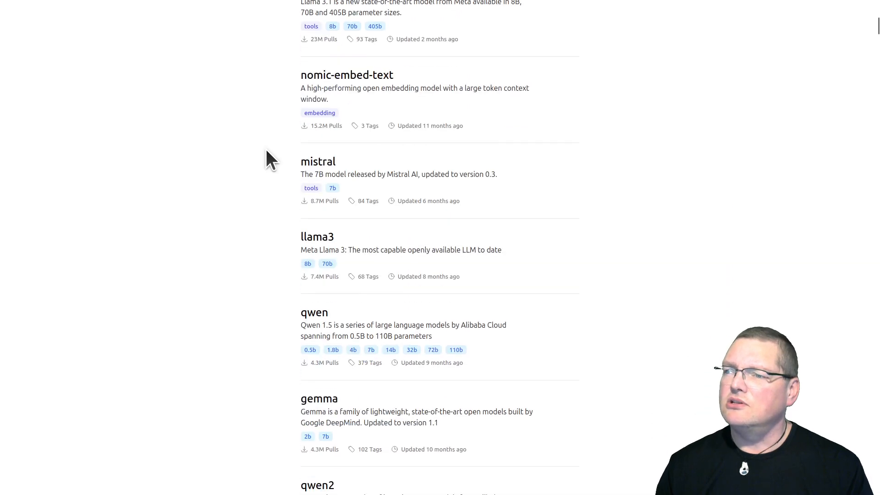
scroll(265, 150, "up", 15)
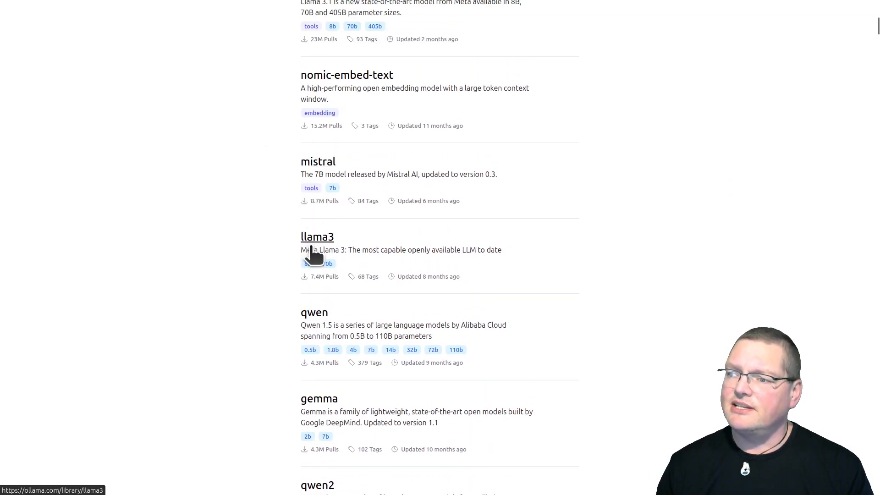
scroll(266, 282, "down", 10)
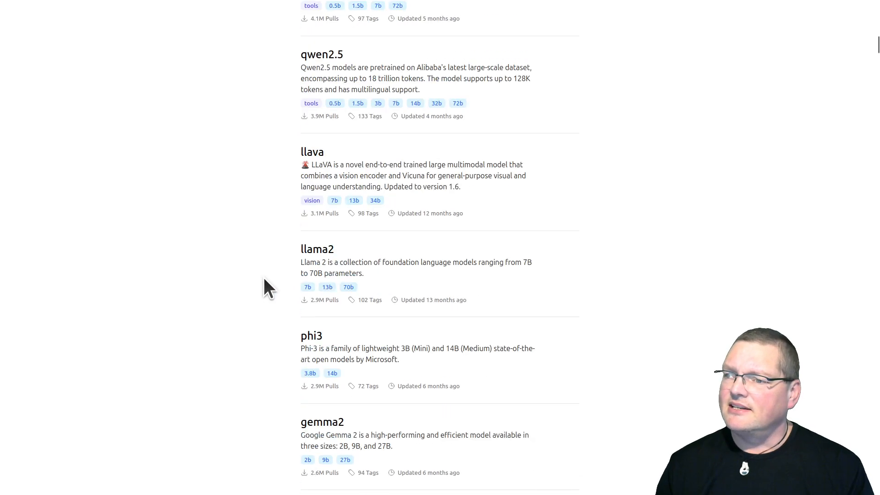
scroll(268, 287, "down", 5)
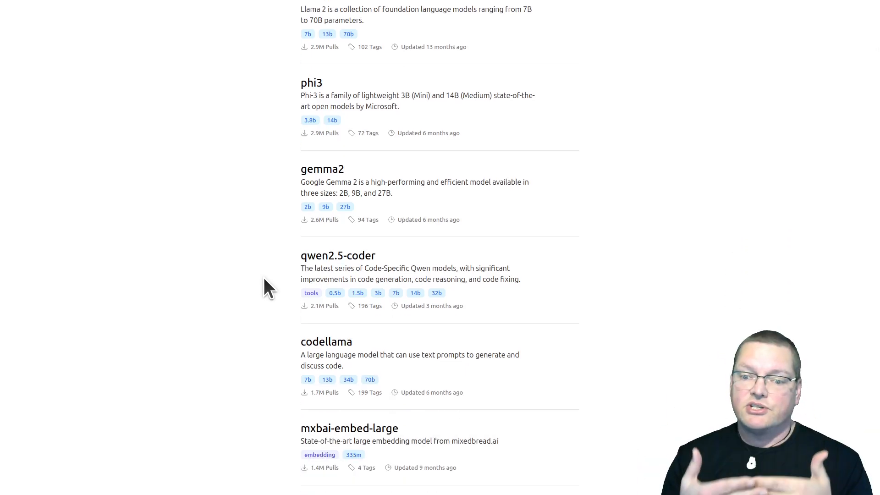
scroll(262, 257, "up", 4)
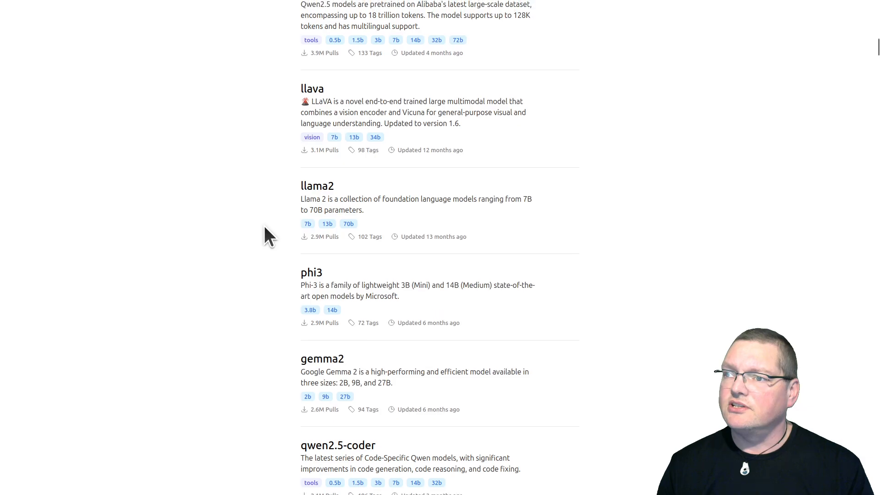
scroll(323, 165, "up", 4)
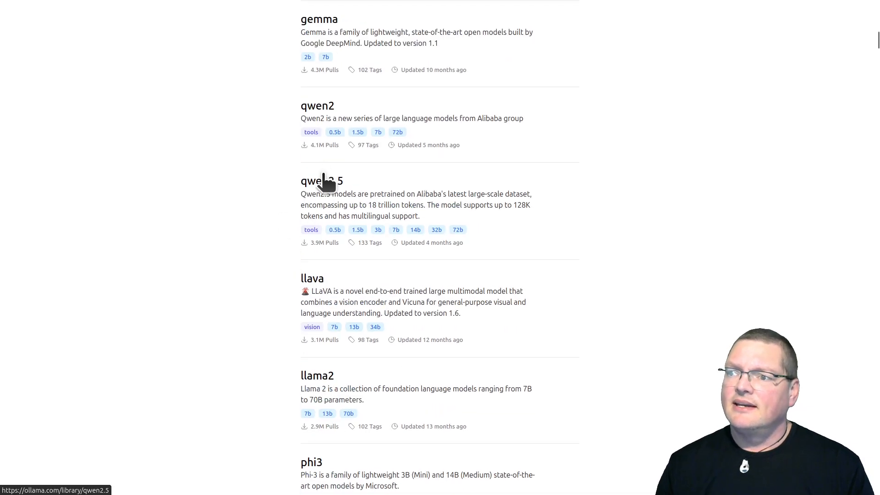
scroll(344, 197, "up", 5)
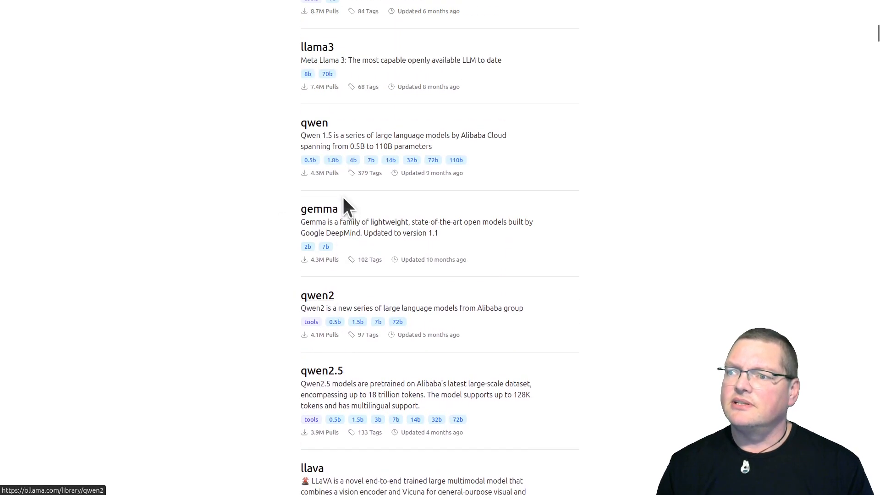
Open the llama3 model page and review its readme, benchmark tables, CLI and API examples, and model variants
left_click(315, 120)
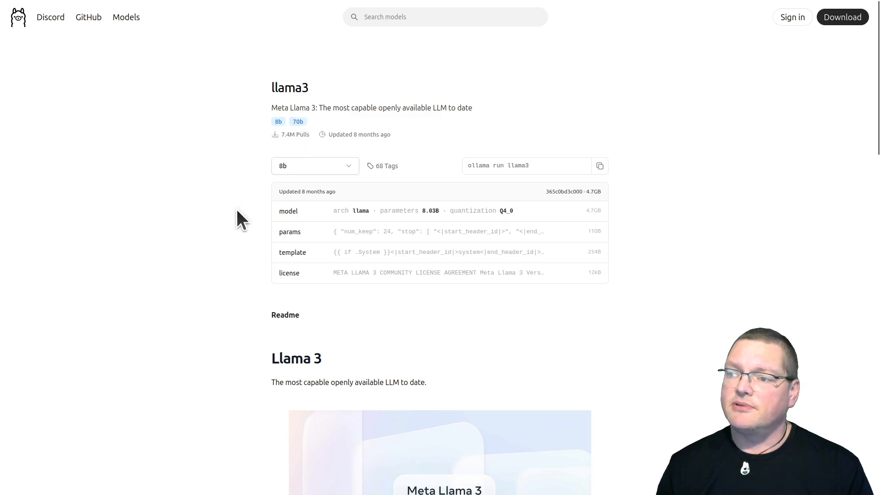
scroll(237, 216, "down", 5)
scroll(238, 218, "down", 15)
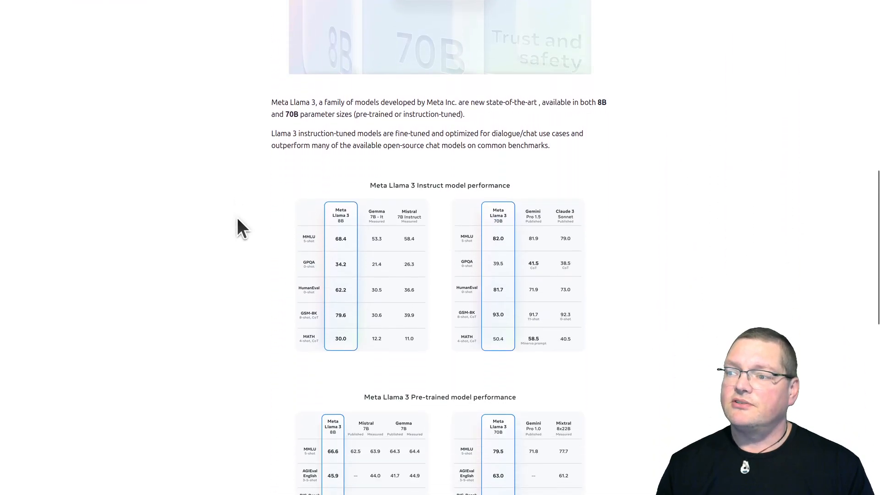
scroll(237, 218, "up", 18)
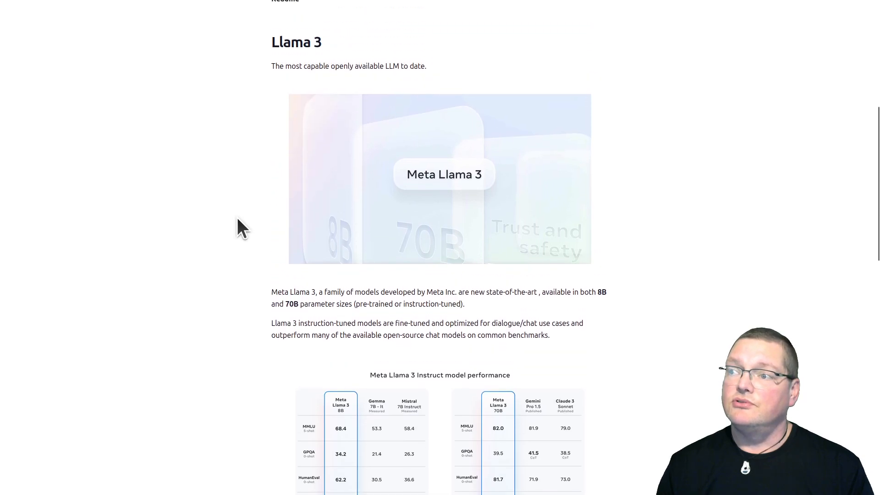
scroll(237, 218, "down", 3)
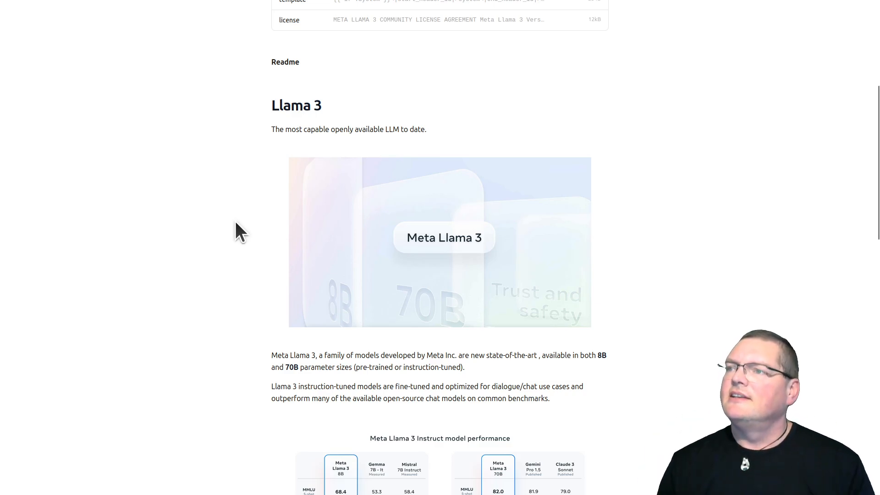
scroll(236, 225, "down", 5)
scroll(236, 222, "down", 10)
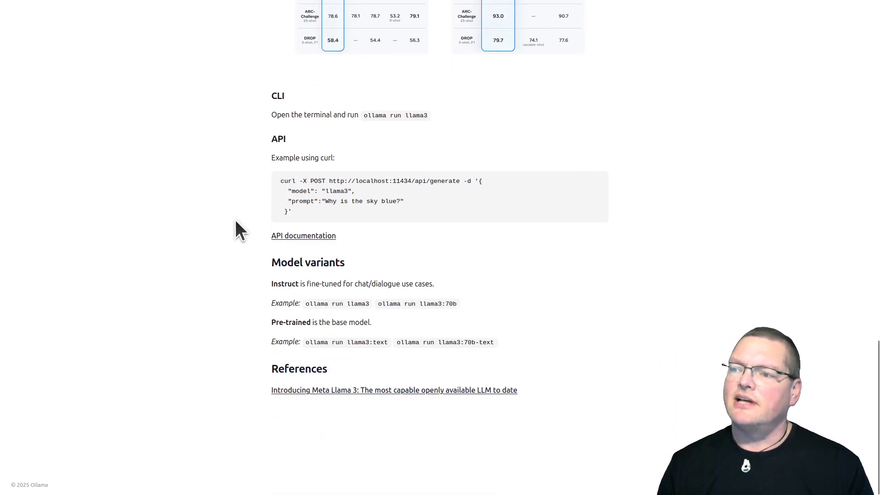
scroll(236, 225, "up", 15)
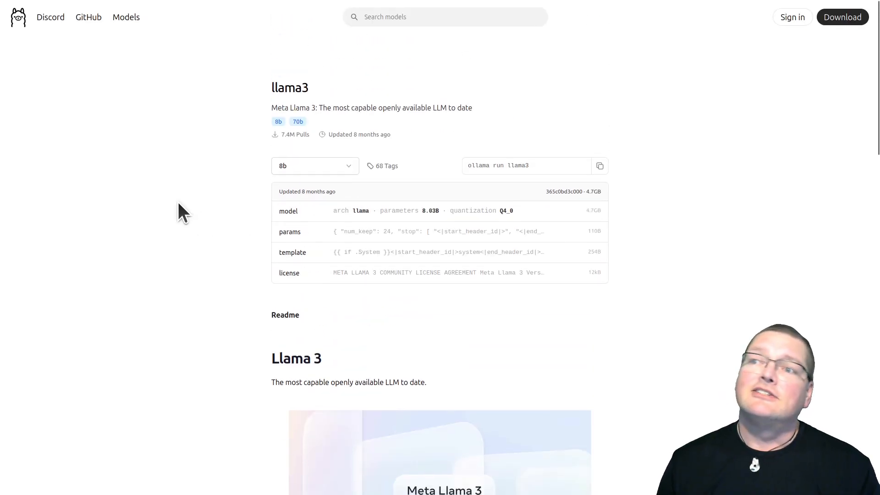
Return from llama3 to the model list, then switch to the already open tinyllama page and view its model details
mouse_move(107, 1)
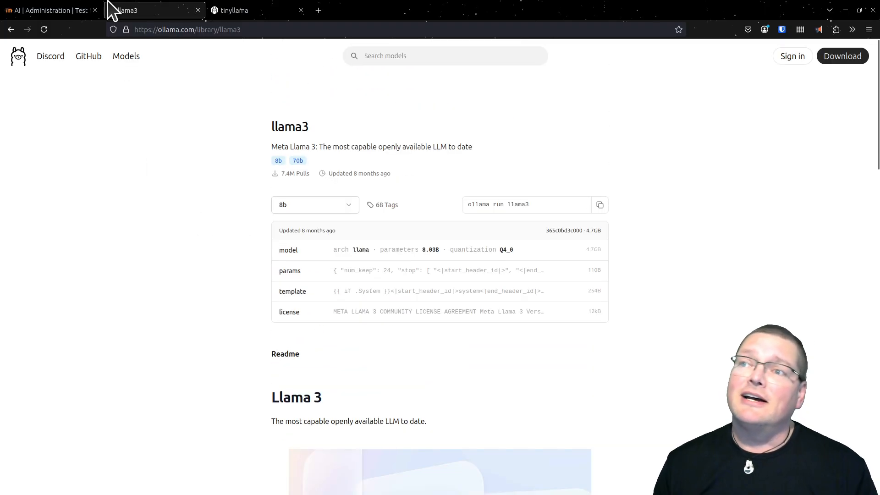
left_click(10, 28)
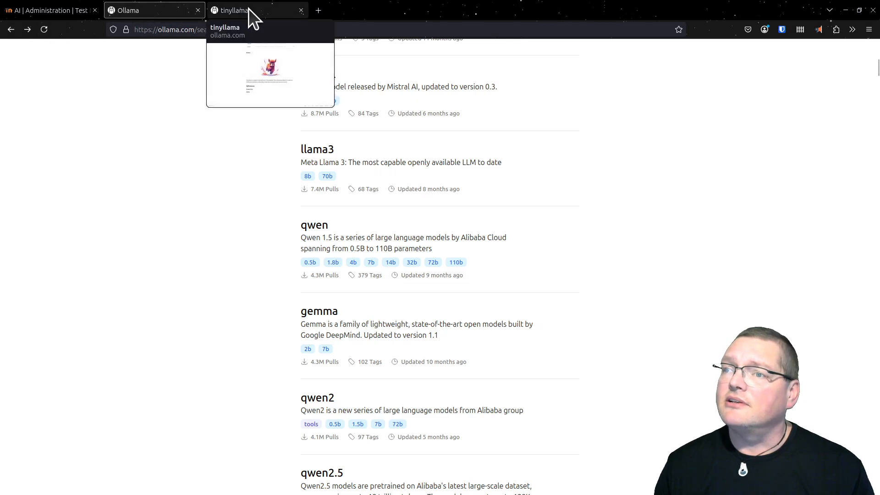
left_click(249, 8)
scroll(265, 299, "up", 5)
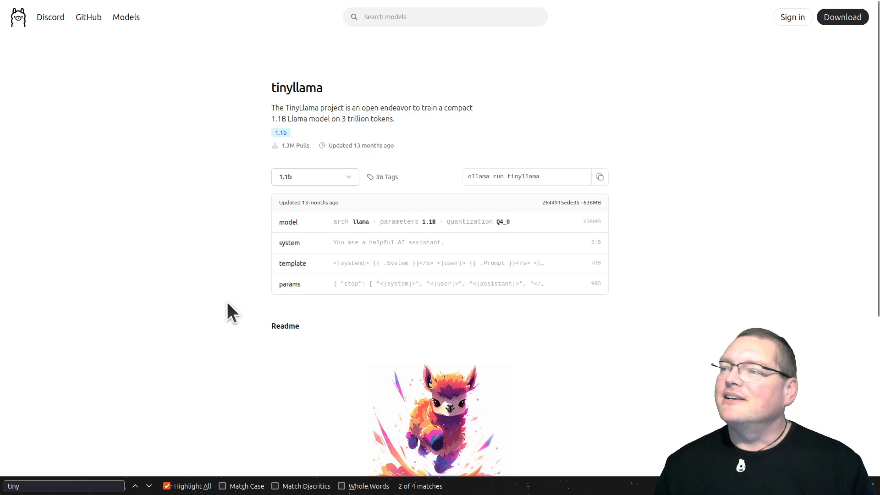
Go from the tinyllama page to the full model library and browse further down the list of available models
left_click(130, 20)
scroll(256, 156, "down", 1)
scroll(278, 159, "down", 20)
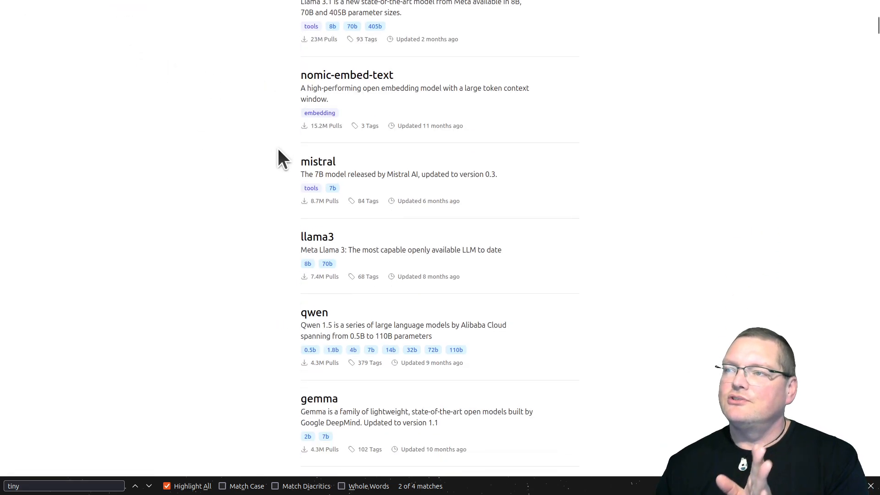
scroll(278, 150, "down", 20)
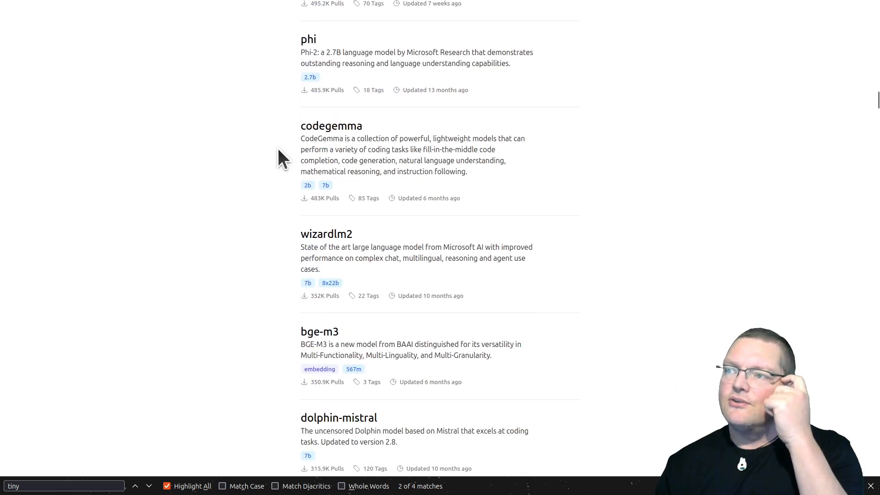
scroll(278, 150, "down", 18)
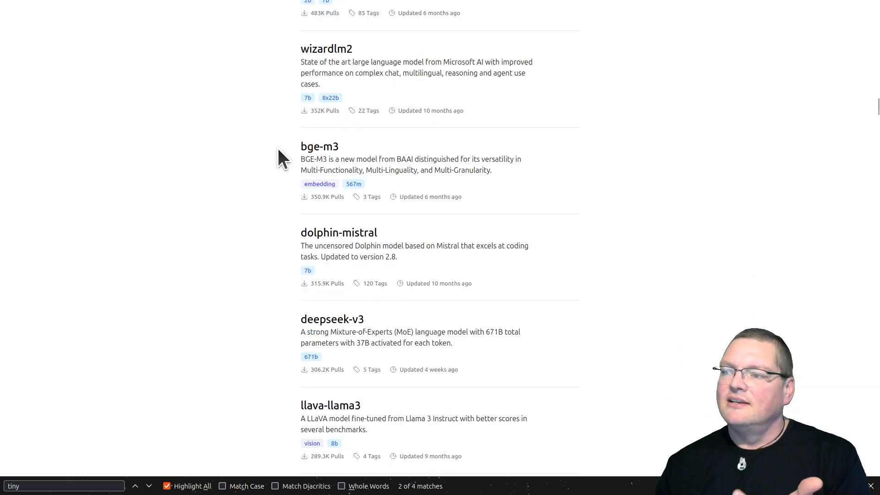
scroll(277, 148, "down", 5)
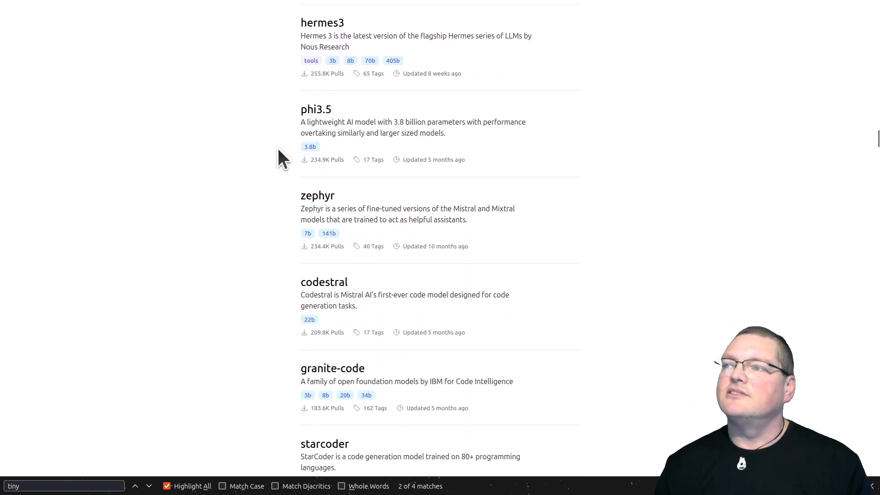
scroll(277, 147, "up", 13)
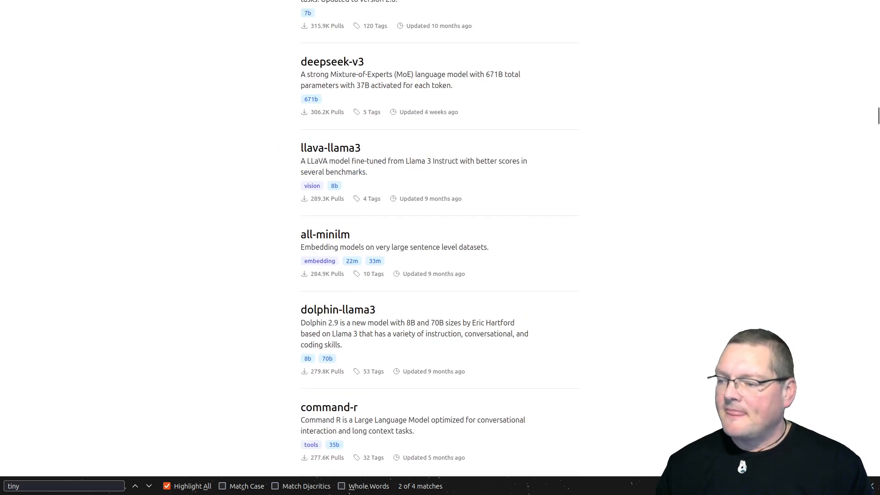
Switch to the ollama machine's terminal and download the TinyLlama model with ollama pull tinyllama
key("alt+Tab")
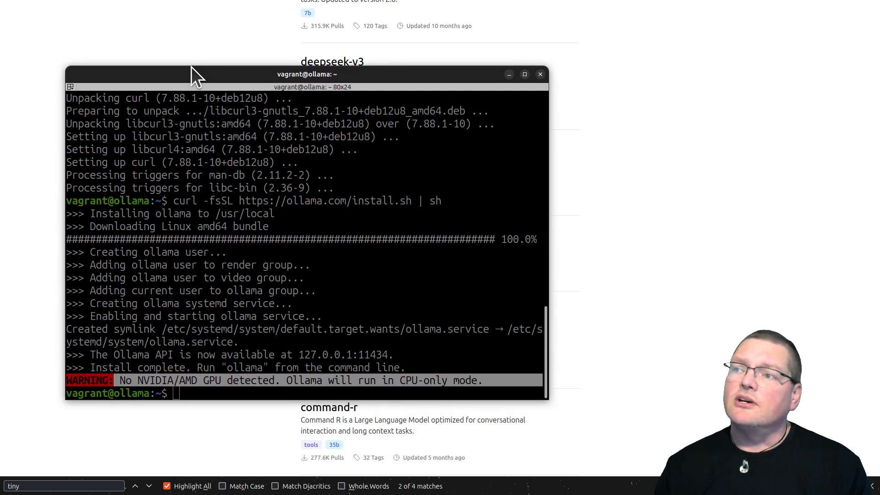
left_click_drag(193, 73, 181, 22)
left_click(238, 293)
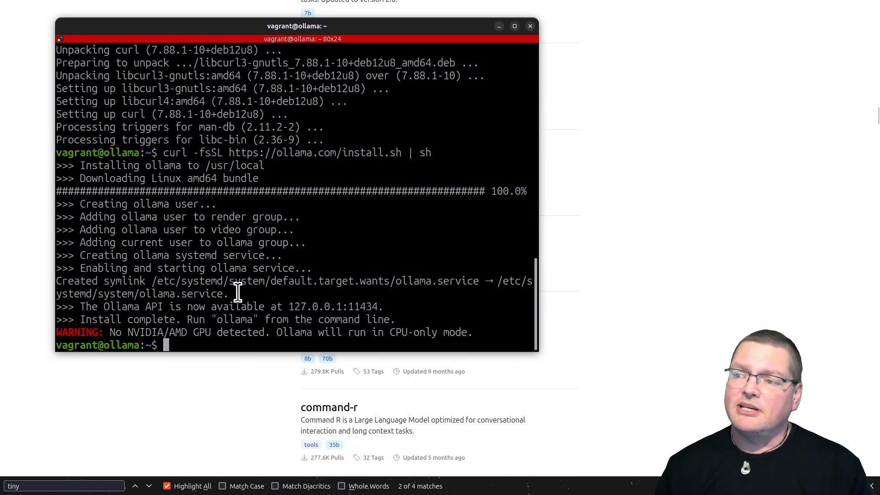
type("olla")
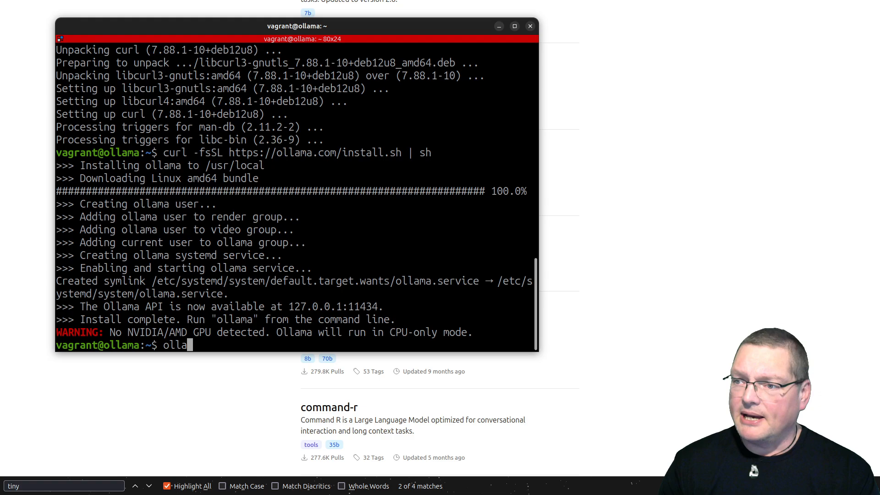
type("ma pul")
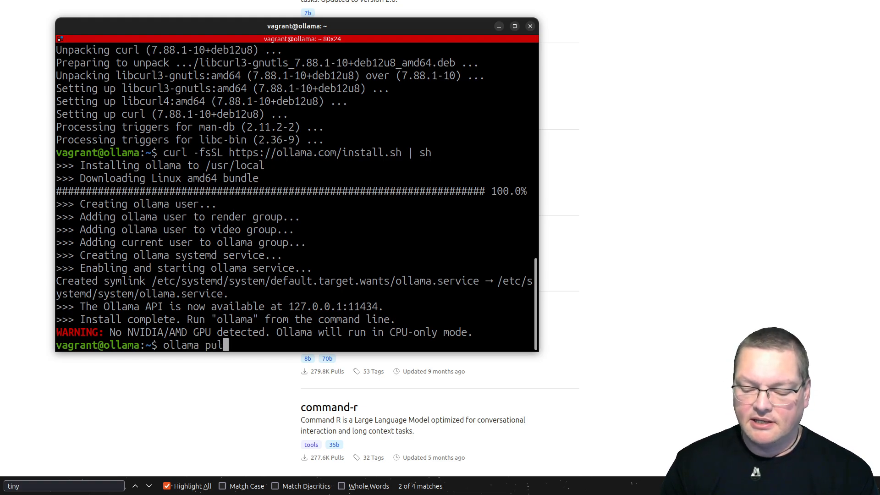
type("l t")
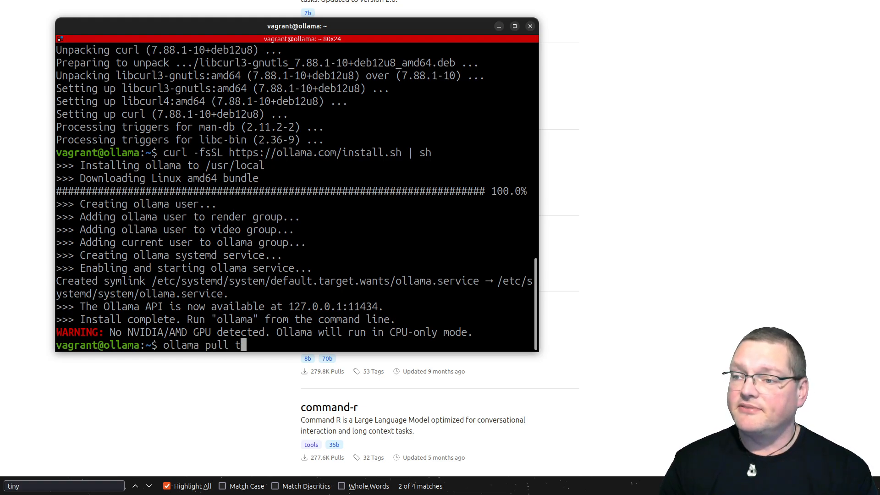
type("inyllama")
key("Return")
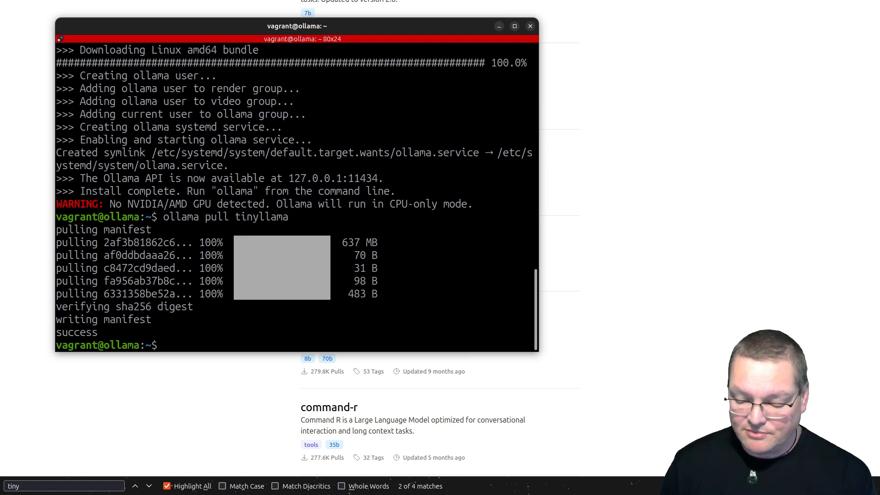
Try to start the model with the command ollama run tanyllama
type("ollama")
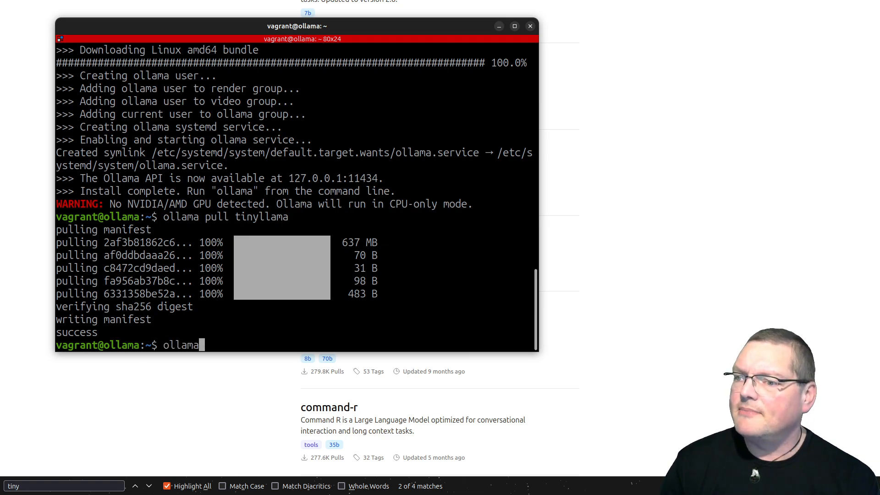
type(" run ")
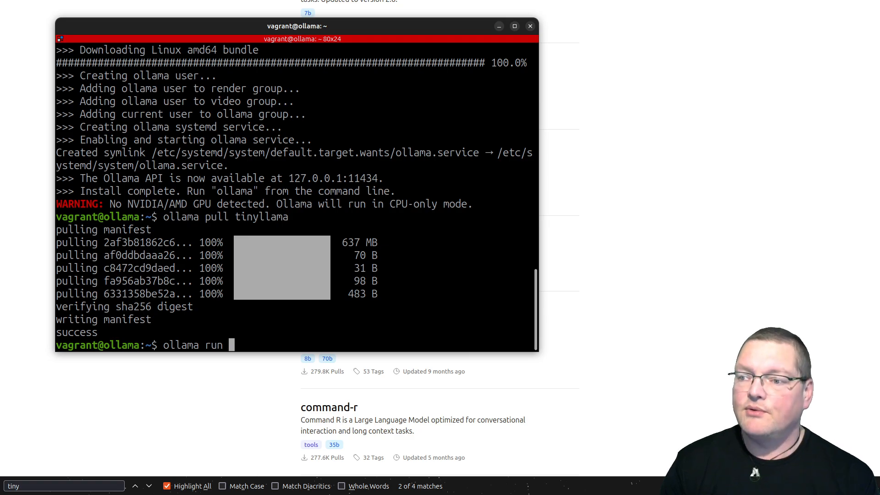
type("tanyllama")
key("Return")
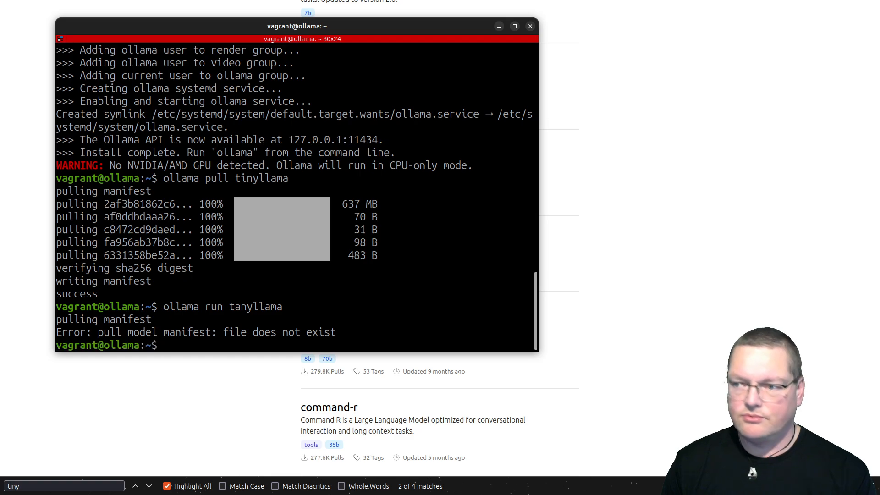
Correct the model name in the previous command and run ollama run tinyllama to start the interactive chat
left_click(348, 268)
key("Up")
key("Left")
key("Left")
key("Left")
key("Left")
key("Left")
key("Left")
key("Left")
key("Left")
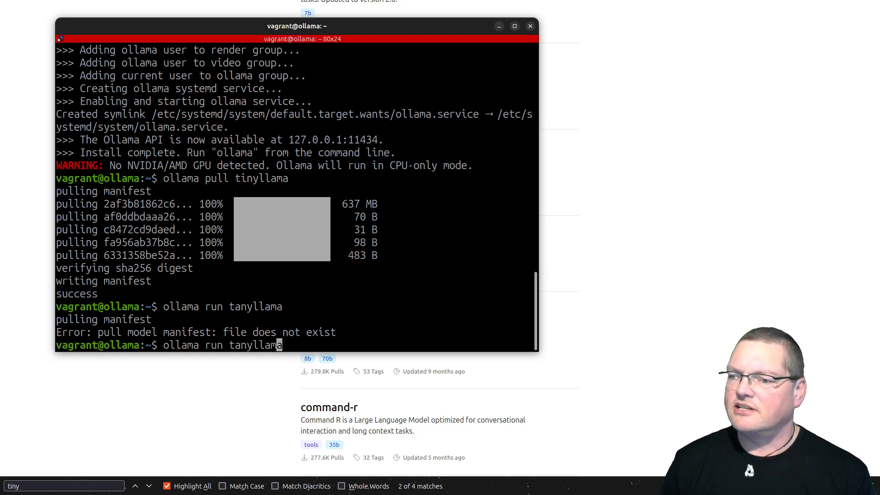
key("Delete")
type("i")
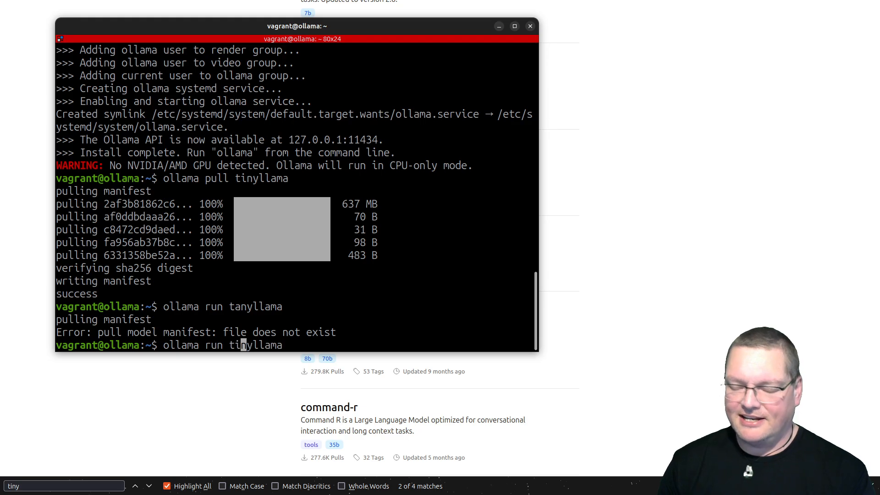
key("Return")
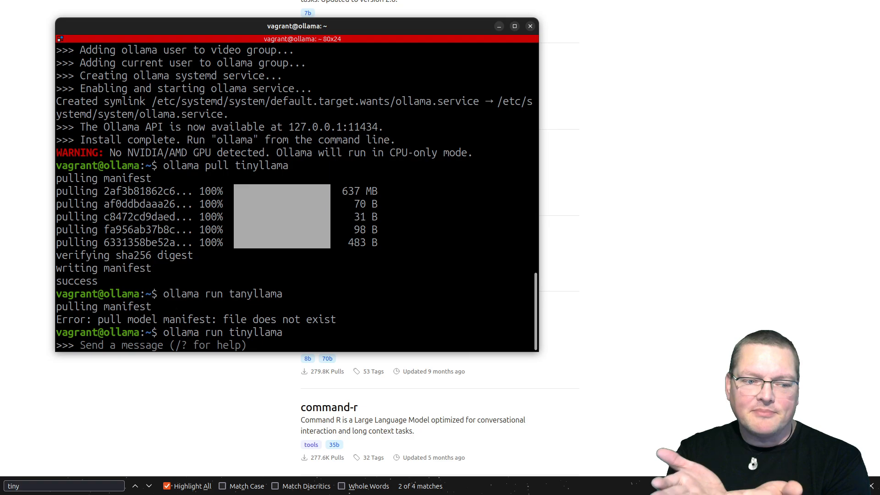
Ask the TinyLlama chat "What is Moodle?" and exit the interactive session once it has answered
type("W")
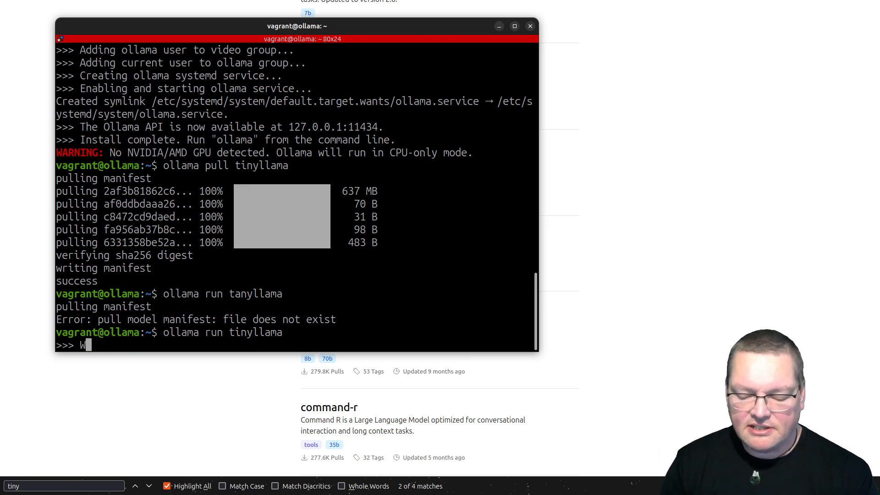
type("hat is M")
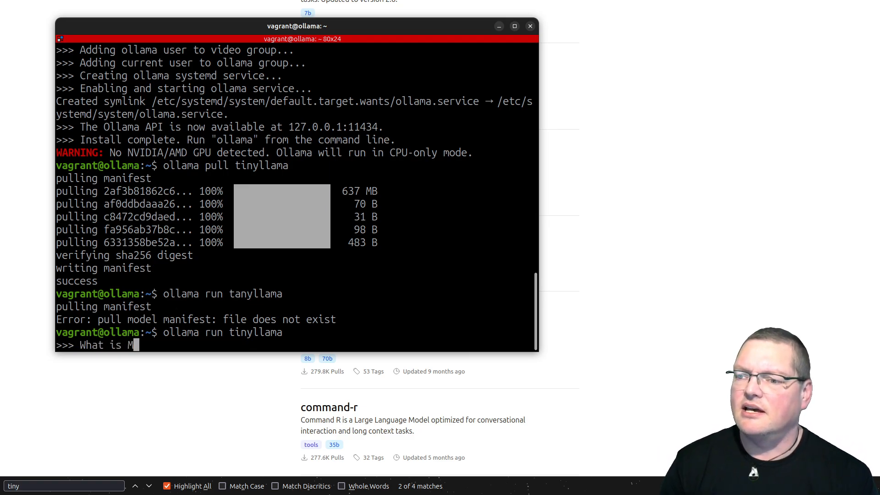
type("oodle?")
key("Return")
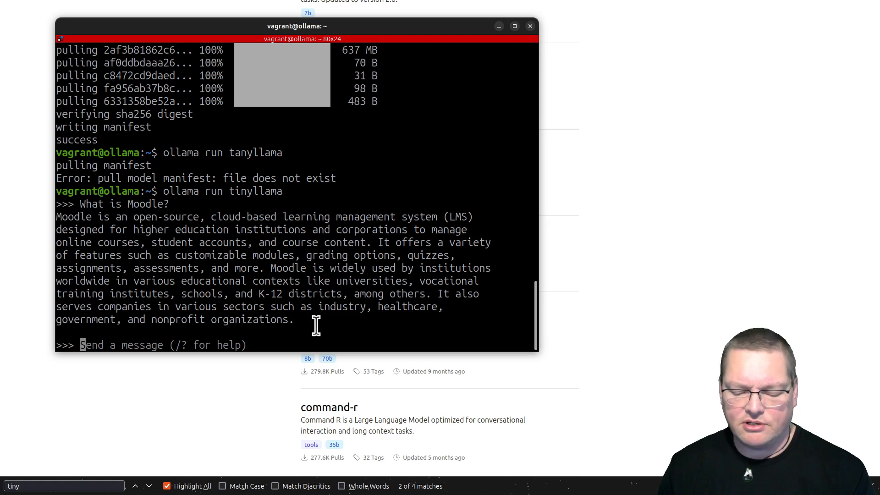
key("ctrl+c")
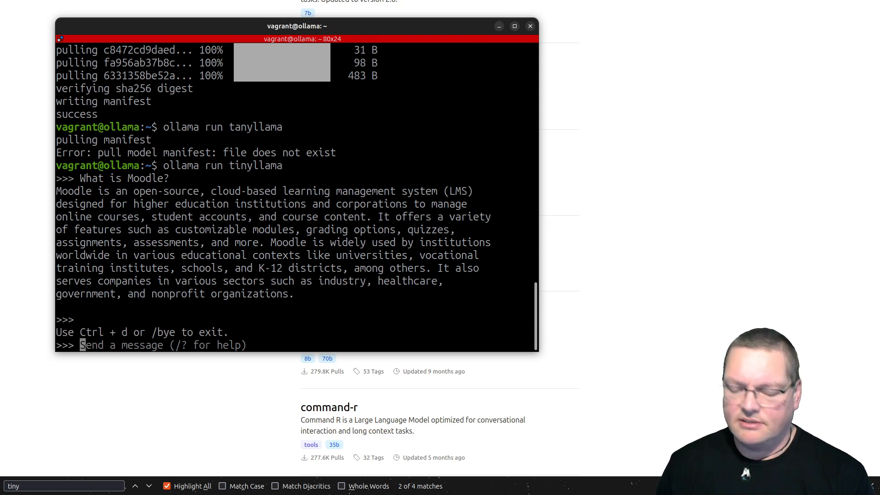
key("ctrl+d")
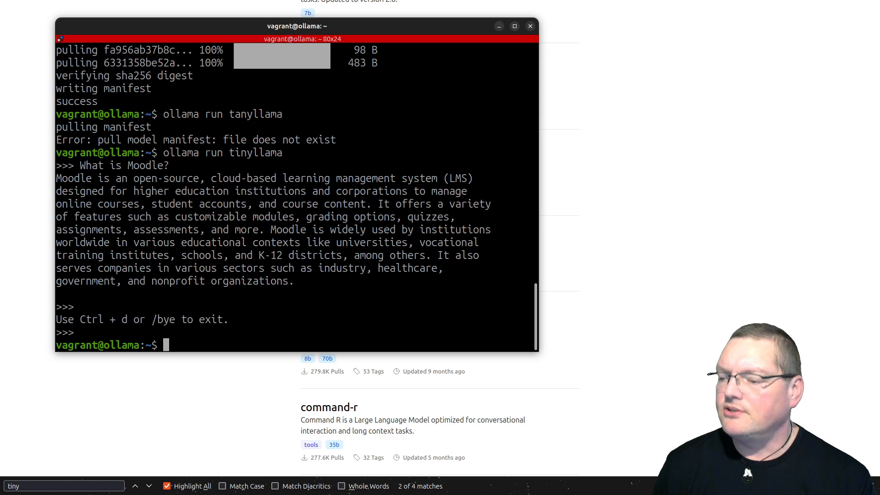
Try to start the htop process viewer on the ollama machine
key("alt+Tab")
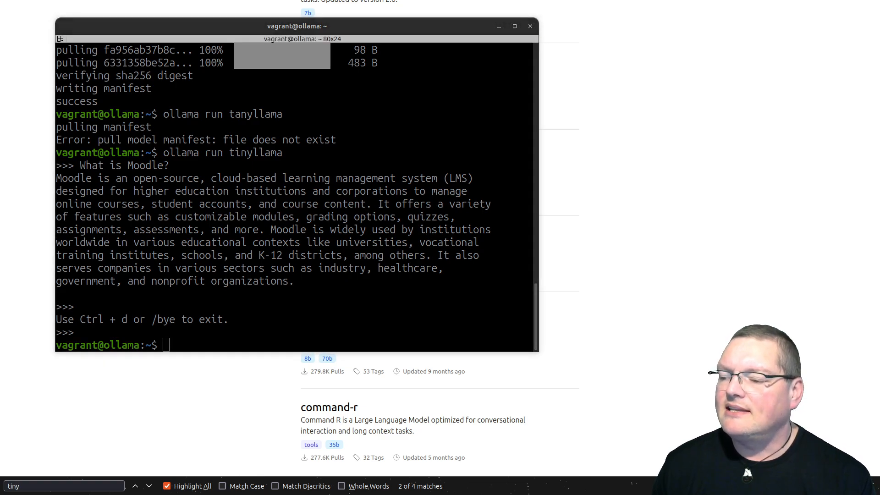
left_click(267, 285)
type("htop")
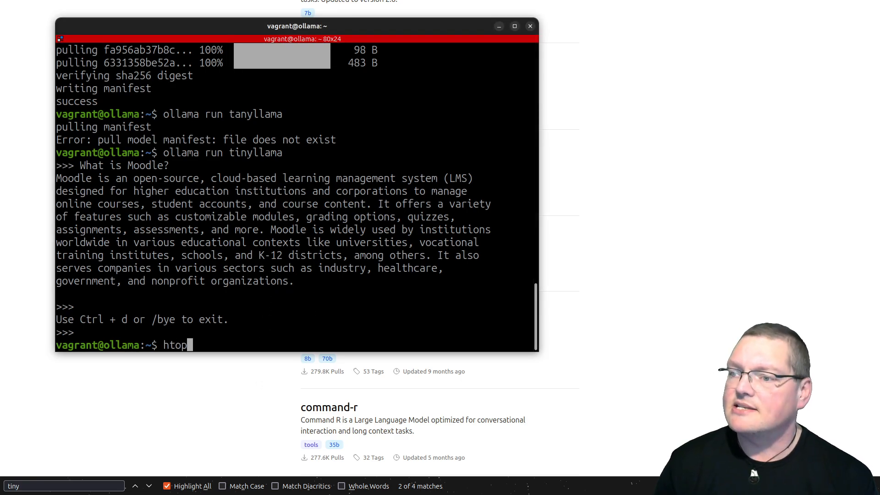
key("Return")
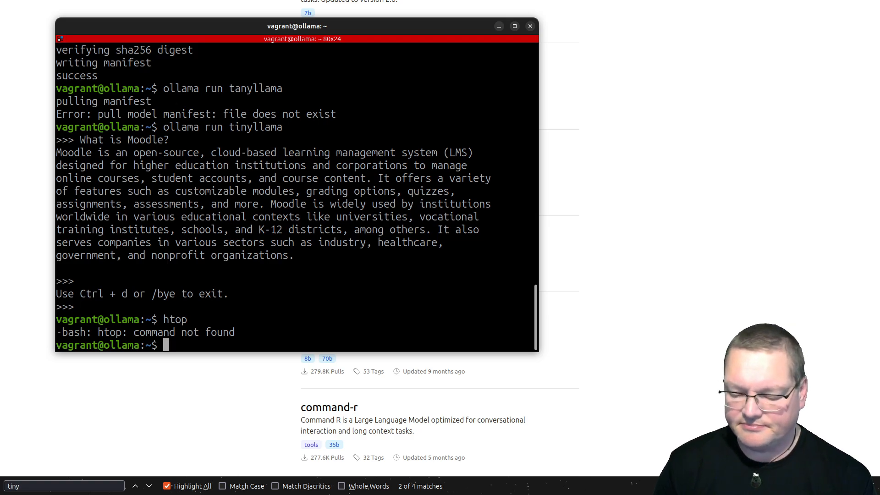
List the running Ollama processes with ps -e | grep ollama
type("ps -e | ")
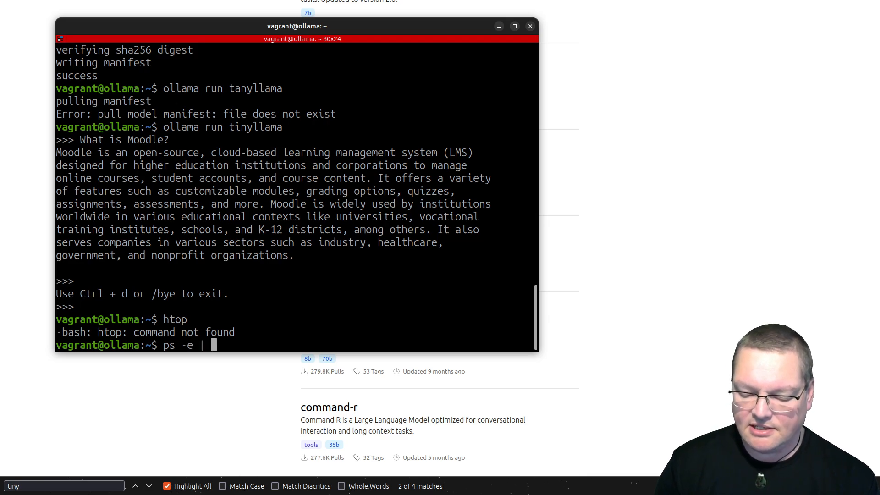
type("grep ollama")
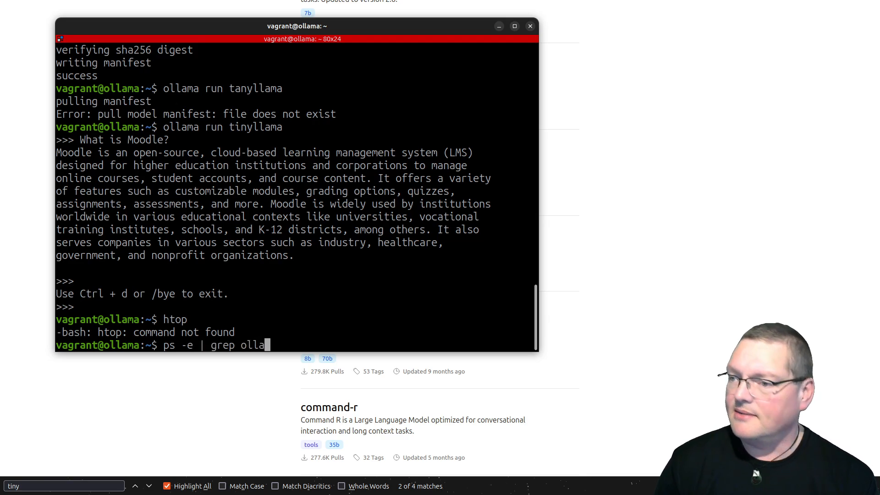
key("Return")
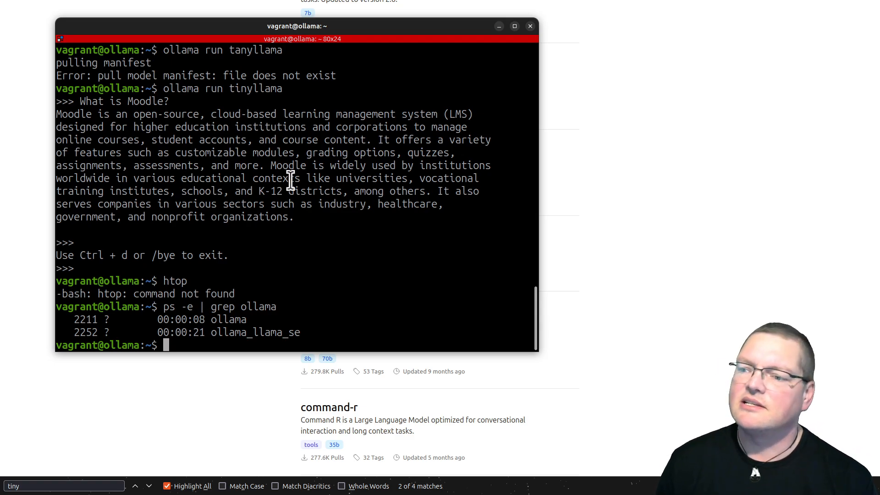
key("Up")
key("Up")
key("Down")
key("Down")
key("Down")
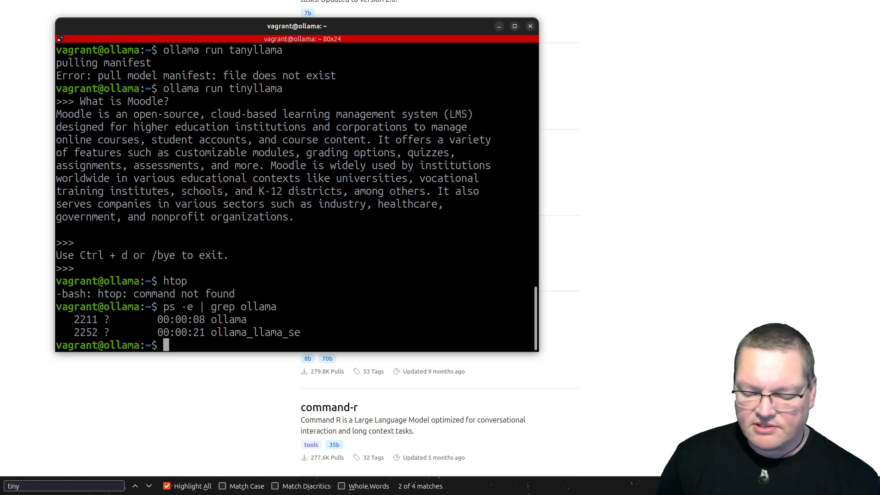
Open the service override file with sudo systemctl edit ollama.service and place the cursor in the blank area between the two comment blocks
key("ctrl+shift+v")
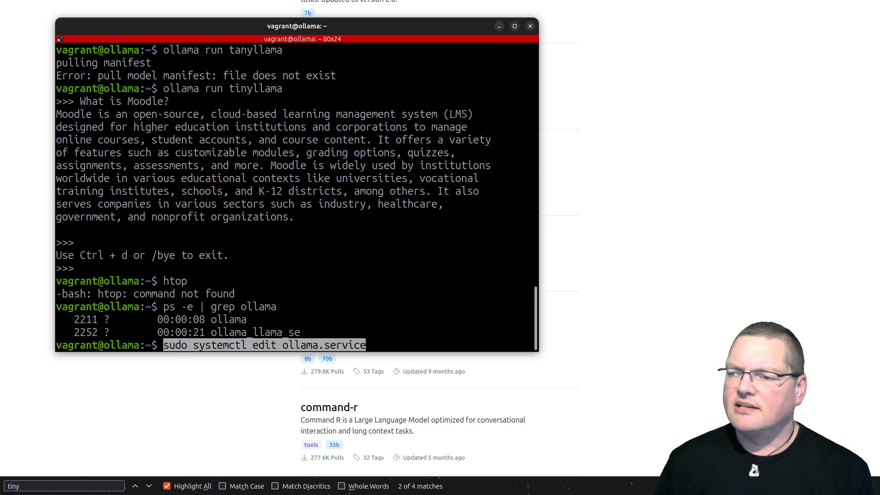
key("Return")
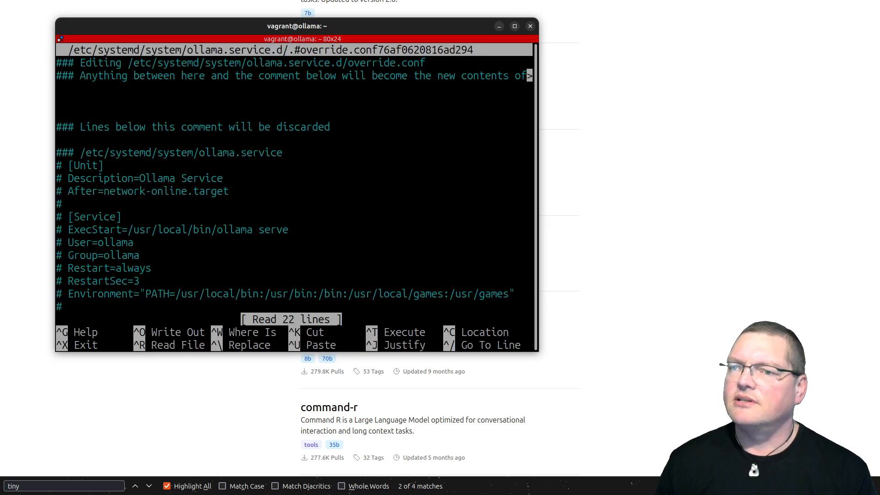
key("Down")
key("Down")
key("Down")
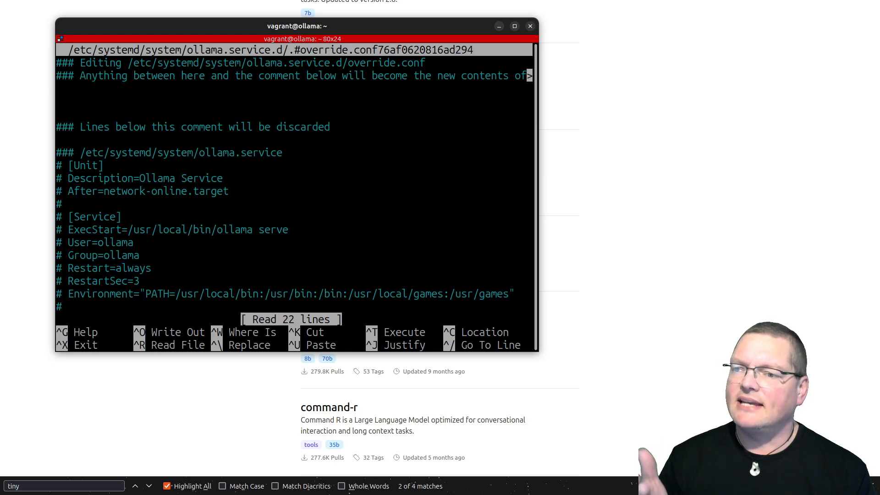
key("Up")
key("Down")
key("Down")
key("Down")
key("Up")
key("Up")
key("Up")
key("Up")
key("Down")
key("Down")
key("Up")
key("Down")
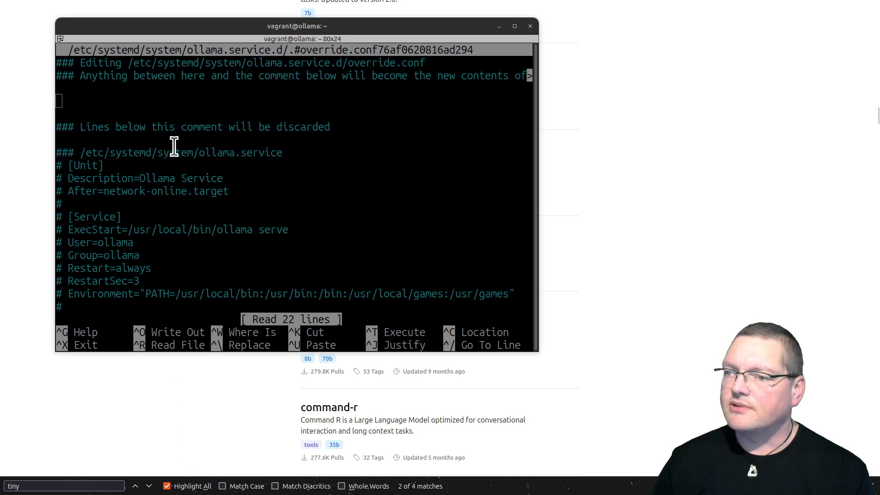
Insert a [Service] section with Environment="OLLAMA_HOST=0.0.0.0" between the override comments, save the file and close the editor
left_click(164, 103)
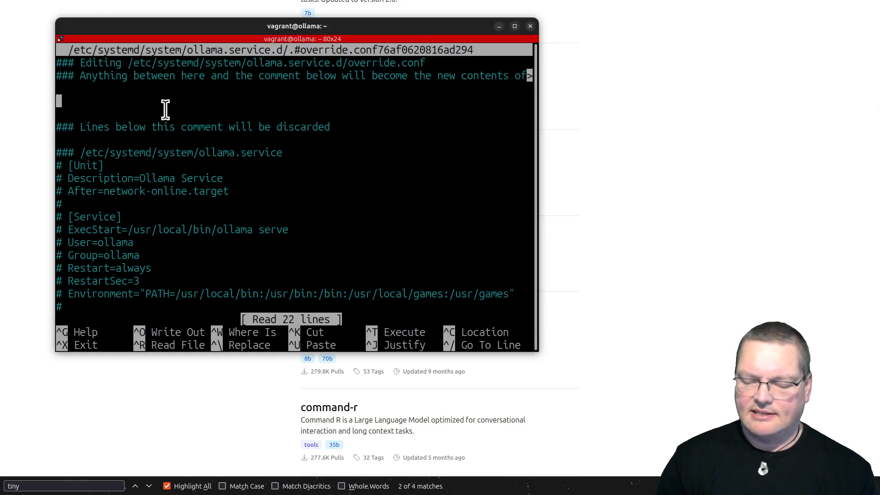
key("ctrl+shift+v")
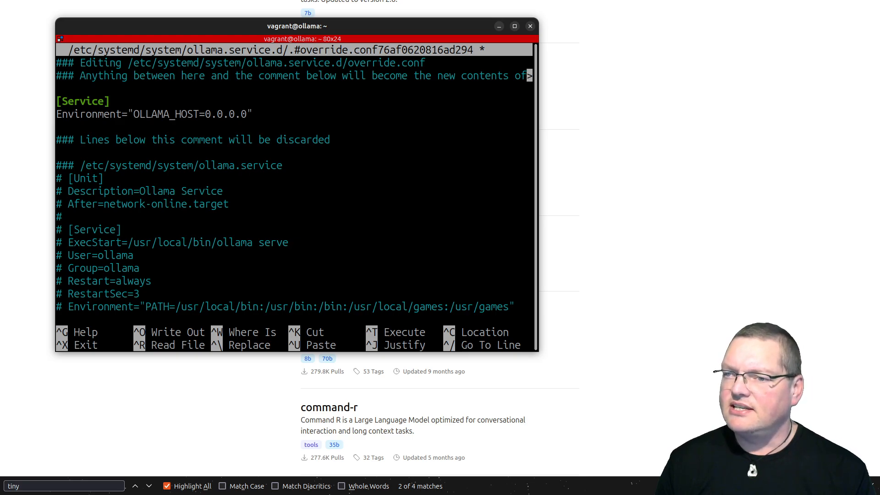
key("Home")
key("End")
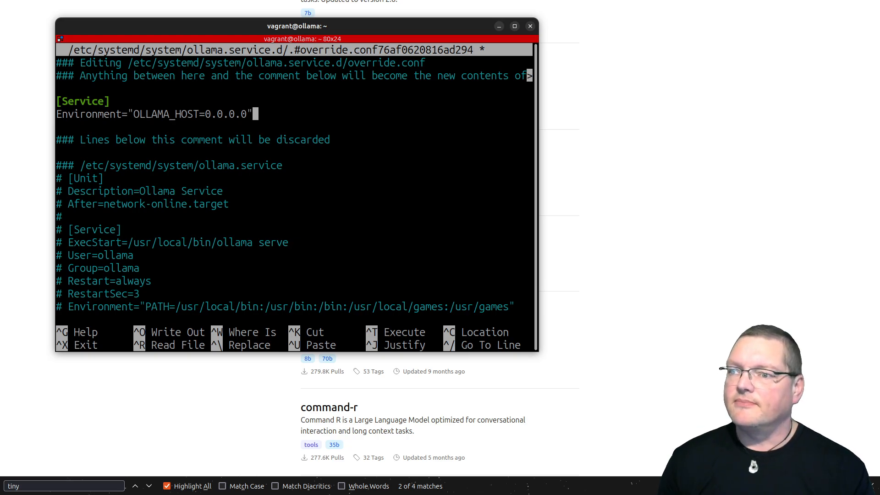
key("ctrl+o")
key("Return")
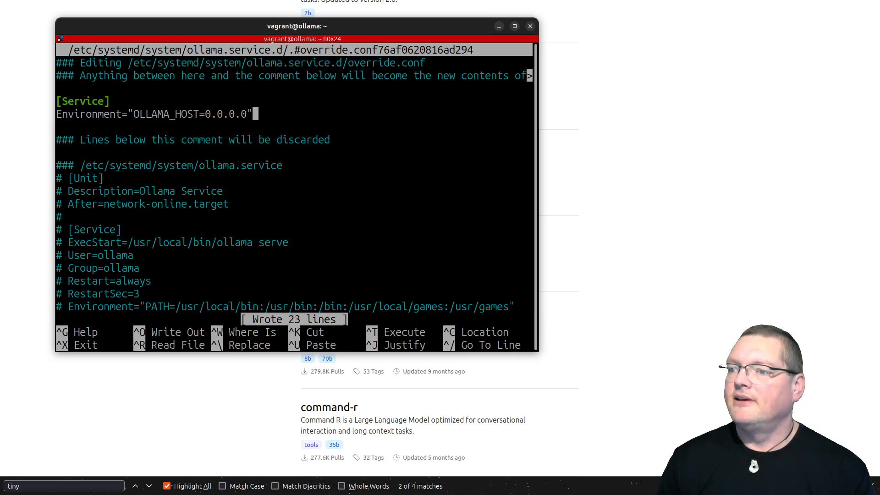
key("ctrl+x")
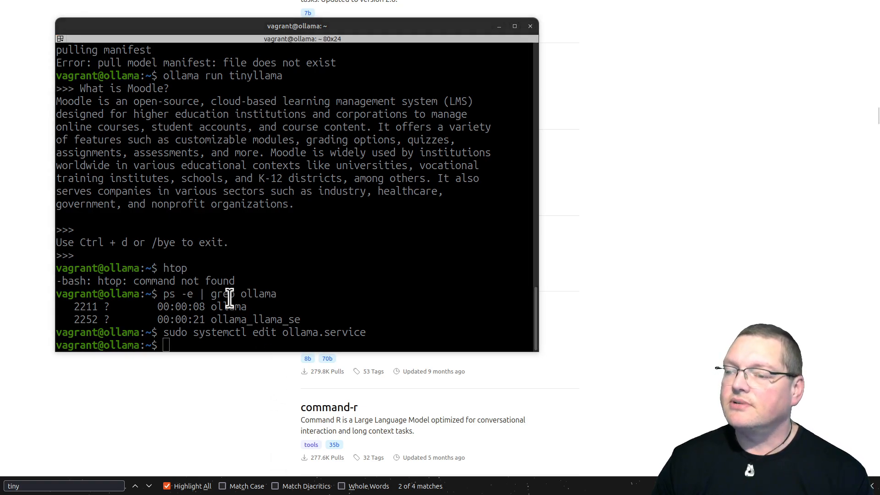
Reload the systemd configuration with sudo systemctl daemon-reload and restart Ollama with sudo systemctl restart ollama.service
left_click(207, 217)
key("ctrl+shift+v")
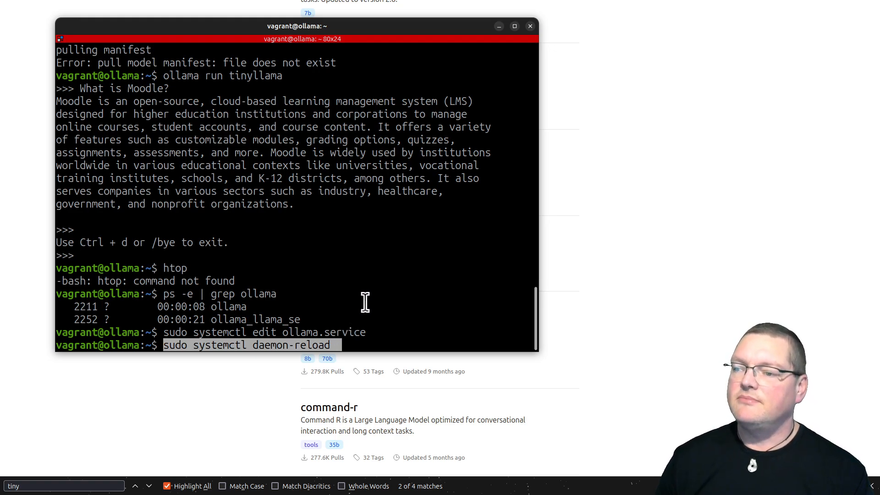
key("Return")
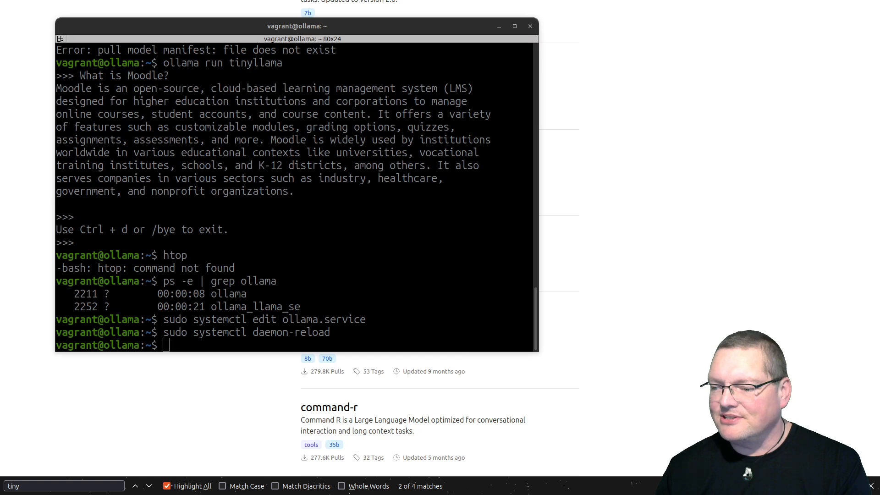
left_click(282, 203)
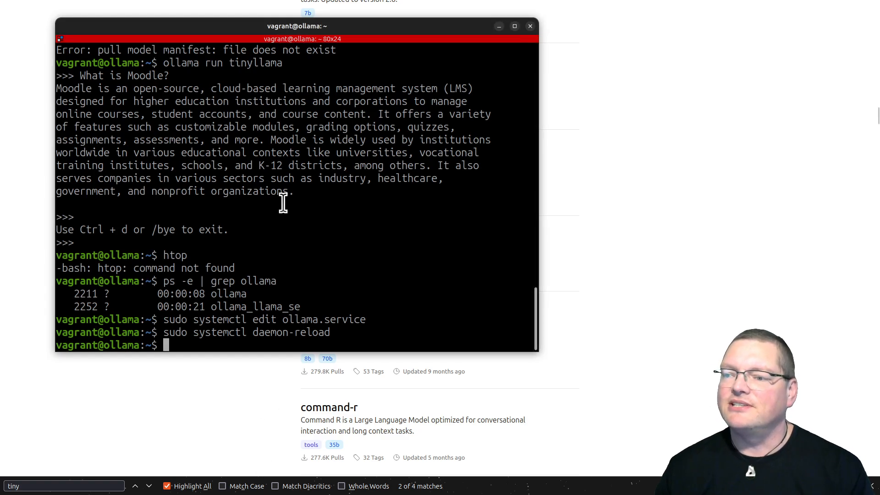
key("ctrl+shift+v")
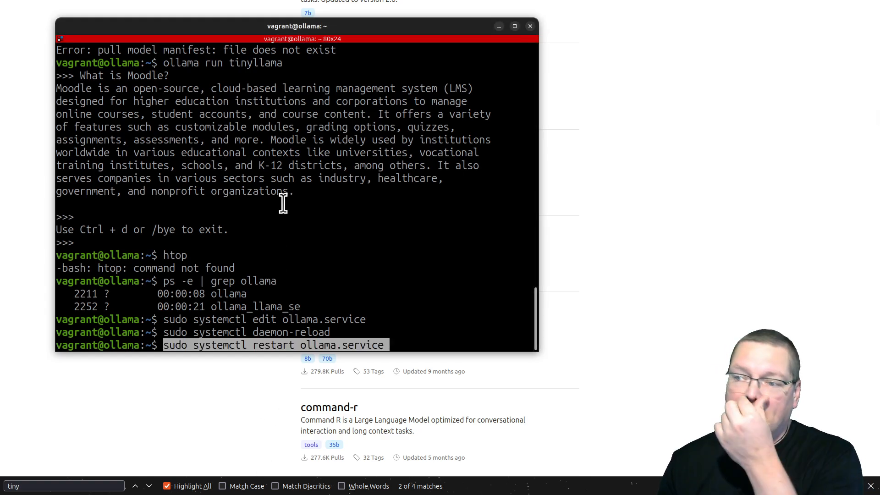
key("Right")
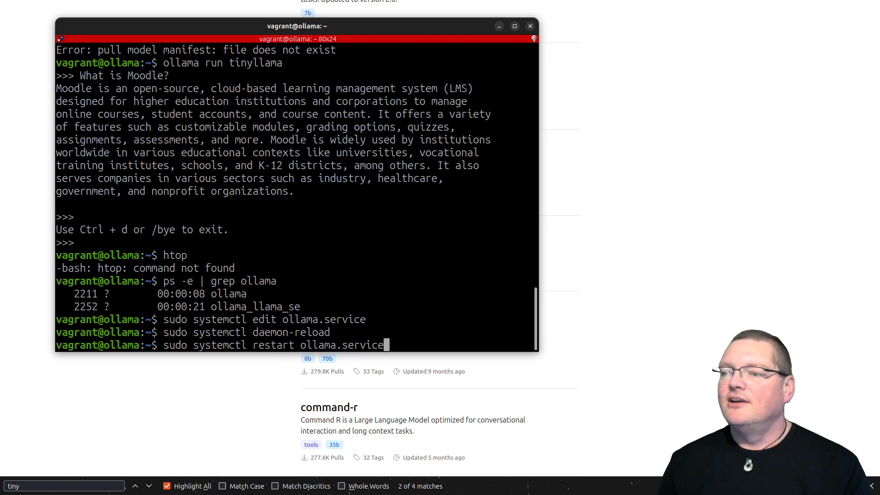
key("Return")
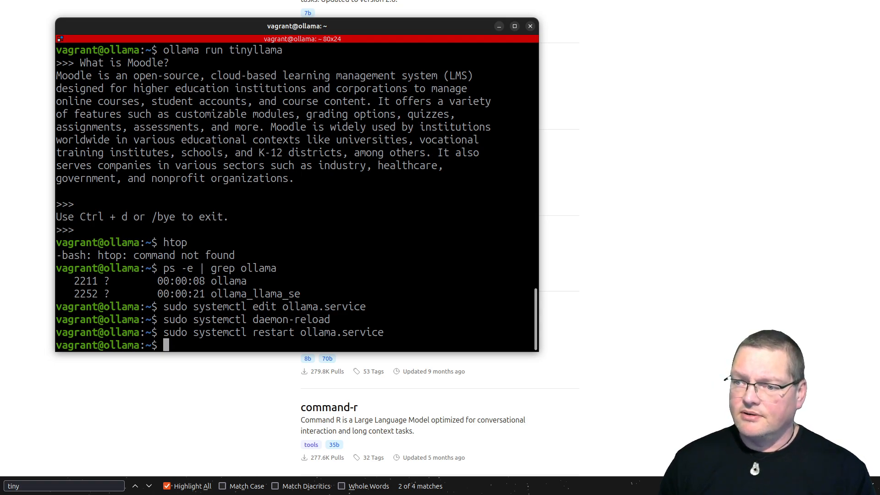
Move the ollama terminal out of the way and switch to Moodle's AI administration page in the browser
mouse_move(377, 48)
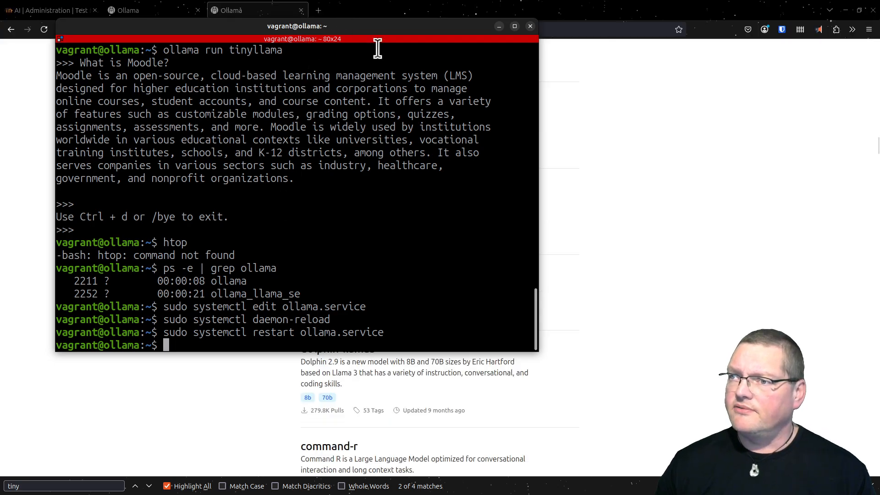
left_click_drag(384, 26, 358, 494)
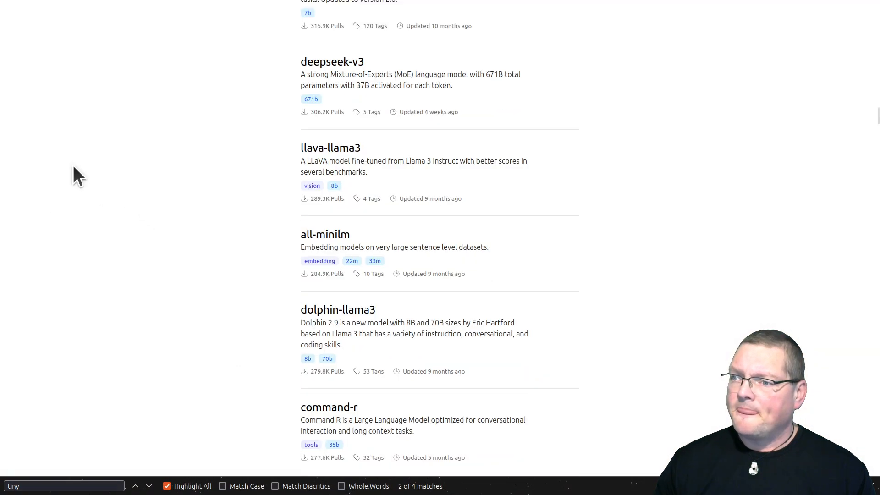
mouse_move(117, 1)
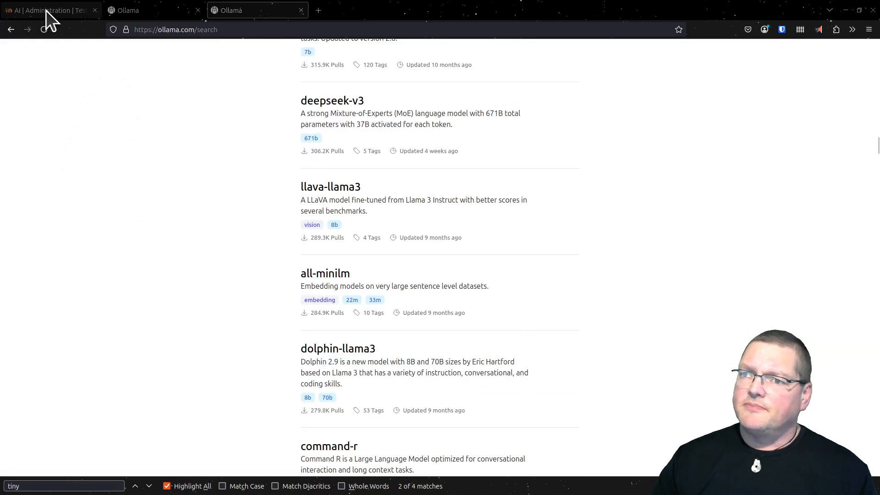
left_click(46, 10)
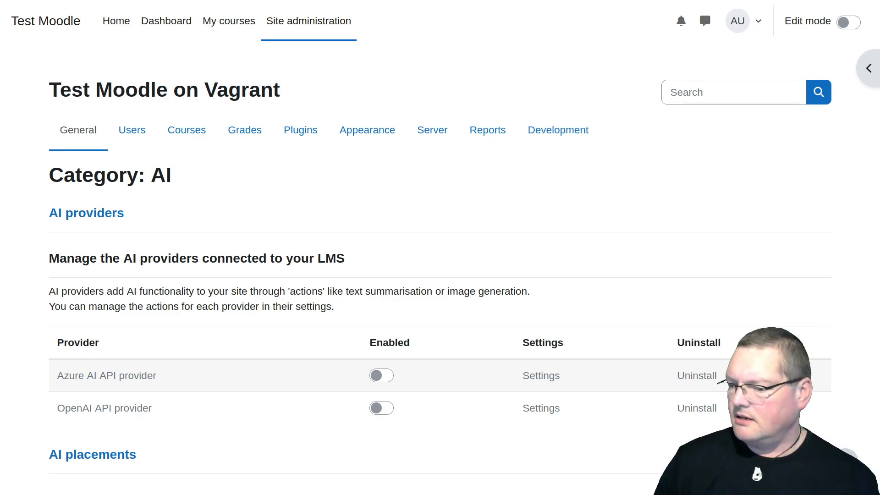
key("ctrl+alt+t")
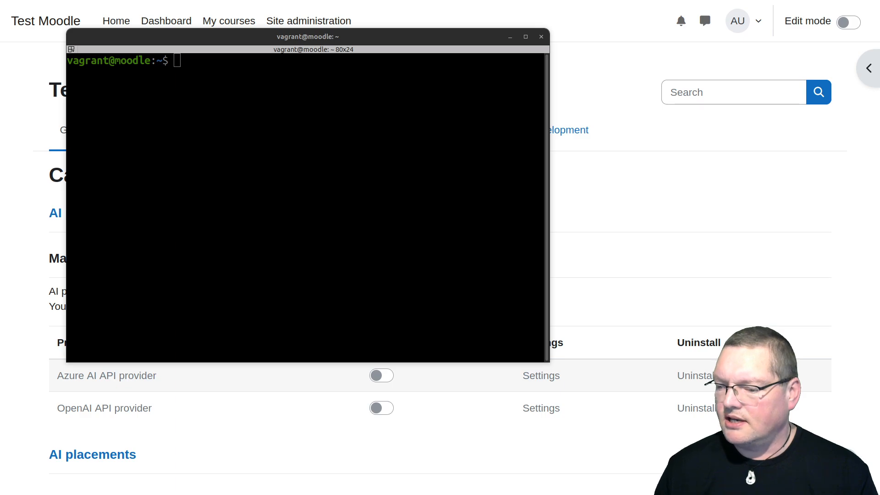
left_click(244, 247)
key("ctrl+shift+v")
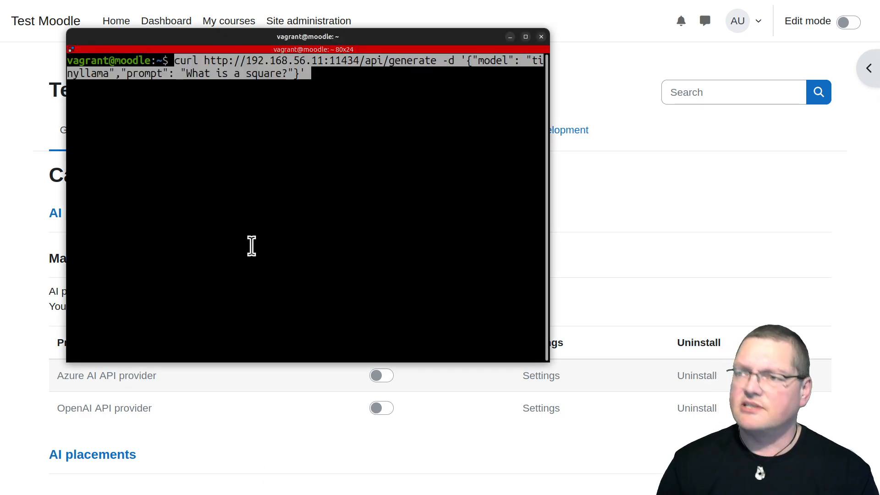
Check the address, model and prompt in the entered curl command and run it
key("Right")
key("Left")
key("Left")
key("Left")
key("Left")
key("Left")
key("Left")
key("Left")
key("Left")
key("Left")
key("Home")
key("Right")
key("Right")
key("Right")
key("Right")
key("Right")
key("Right")
key("Right")
key("Right")
key("Right")
key("Right")
key("Right")
key("Right")
key("Right")
key("Right")
key("Right")
key("Right")
key("Right")
key("Right")
key("Right")
key("Right")
key("Left")
key("Right")
key("Right")
key("Right")
key("Right")
key("Right")
key("Right")
key("Right")
key("Right")
key("Left")
key("Left")
key("Left")
key("Left")
key("Left")
key("Left")
key("Left")
key("Left")
key("Right")
key("Right")
key("Right")
key("Right")
key("Right")
key("Right")
key("Right")
key("Right")
key("Right")
key("Right")
key("Right")
key("Right")
key("Left")
key("Left")
key("Right")
key("Right")
key("Right")
key("Right")
key("Right")
key("Right")
key("Right")
key("Right")
key("Right")
key("Right")
key("Right")
key("Right")
key("Right")
key("Right")
key("Right")
key("Right")
key("Right")
key("Right")
key("Right")
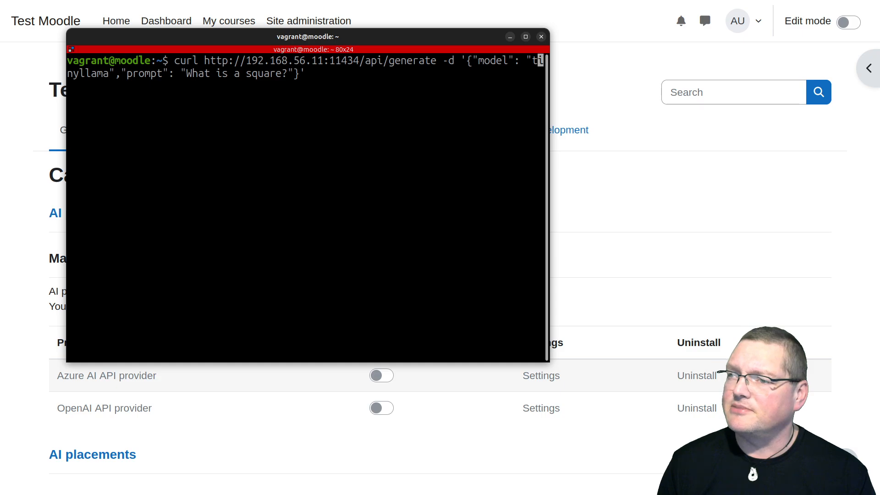
key("Right")
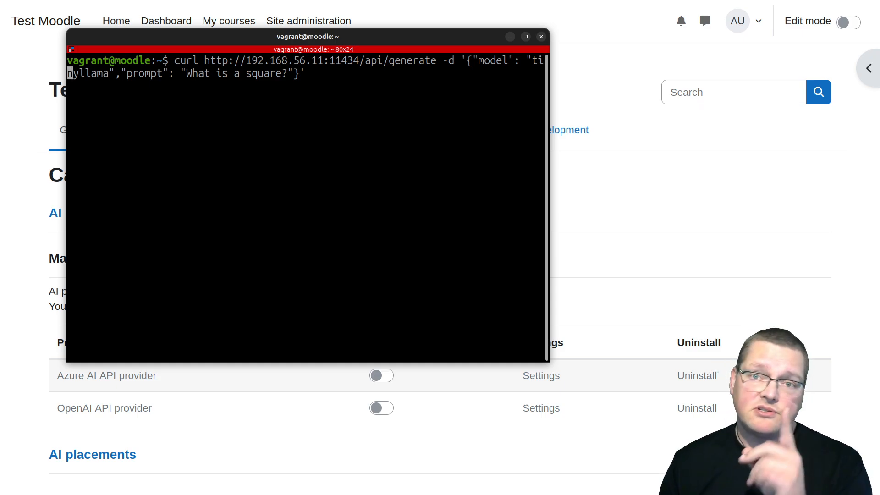
key("Right")
key("Right")
key("Right")
key("Right")
key("Right")
key("Right")
key("Right")
key("Right")
key("Right")
key("Right")
key("Right")
key("Right")
key("Right")
key("Right")
key("Right")
key("Right")
key("Right")
key("Right")
key("Right")
key("Right")
key("Right")
key("Right")
key("Right")
key("End")
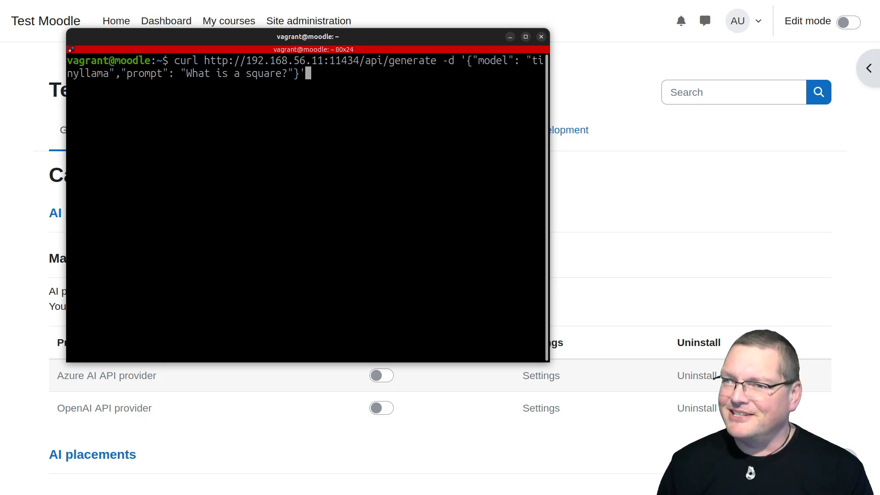
key("Return")
Install curl on the moodle machine with sudo apt install curl
type("sudo apy o")
key("BackSpace")
key("BackSpace")
key("BackSpace")
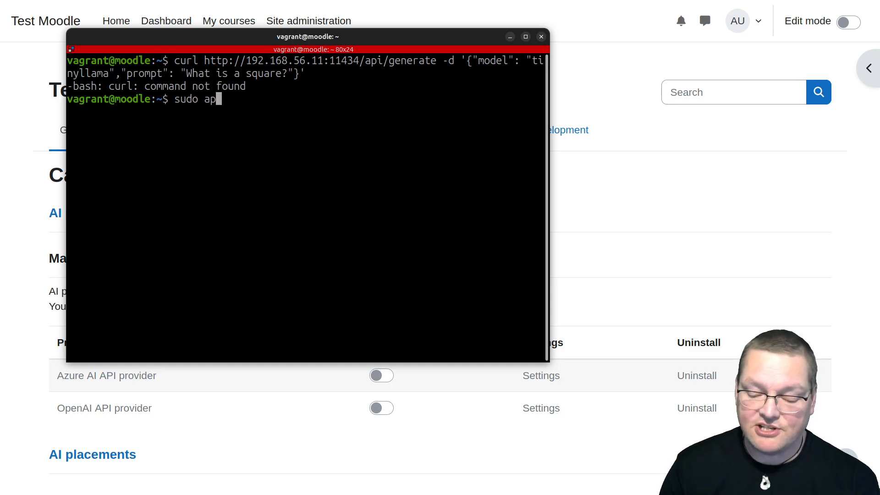
type("t install cu")
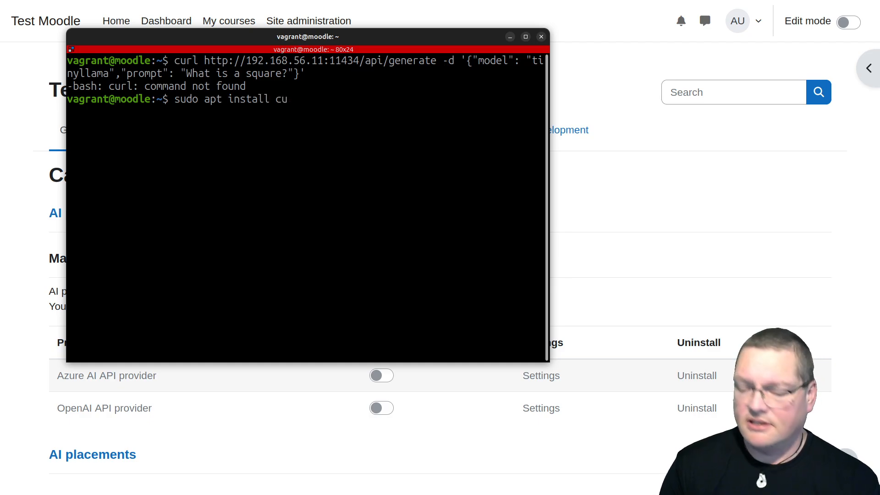
type("rl")
key("Return")
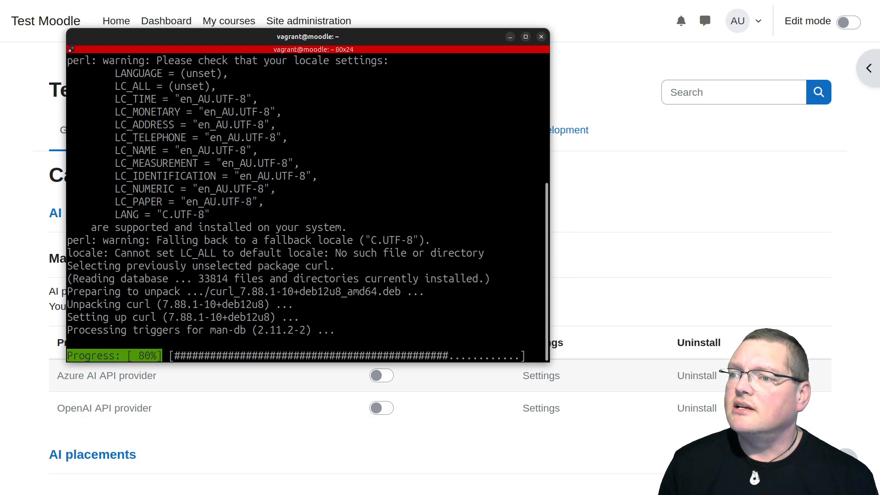
Run the curl request to the tinyllama generate API at 192.168.56.11:11434 again and widen the terminal window
key("ctrl+shift+v")
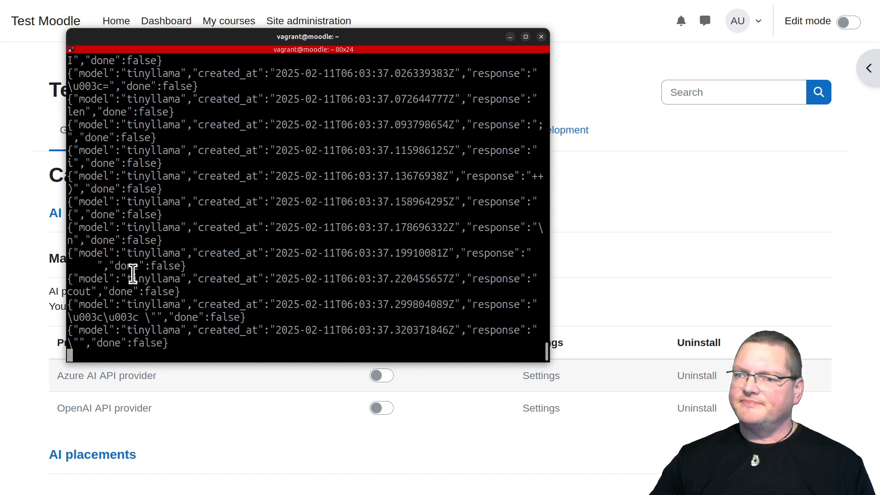
left_click_drag(552, 226, 784, 247)
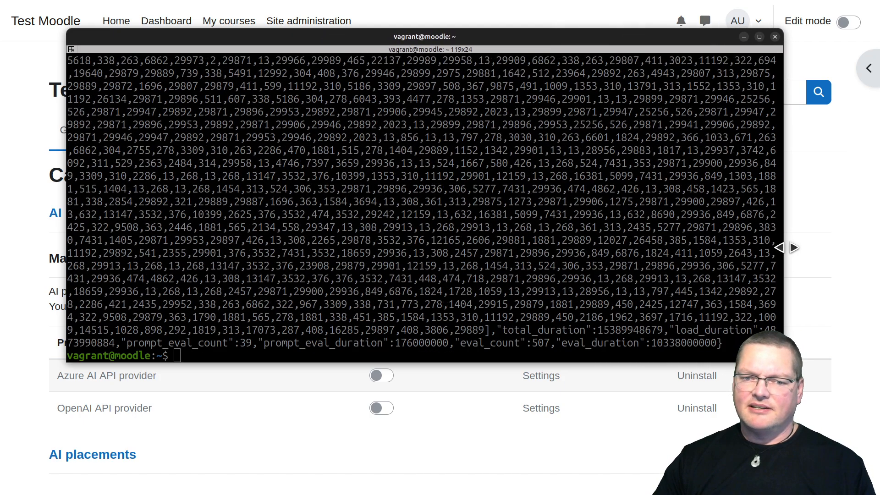
Examine the streamed tinyllama response word by word back through the terminal output and return to its end
scroll(459, 320, "up", 10)
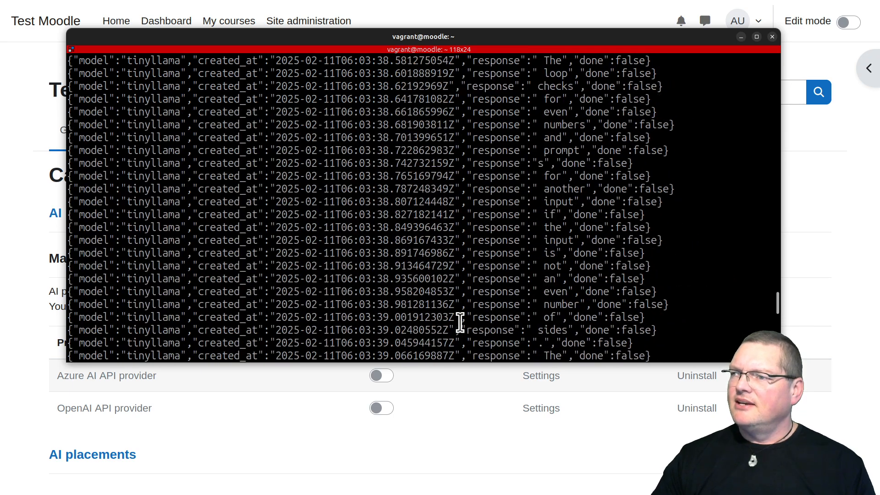
left_click_drag(547, 76, 557, 157)
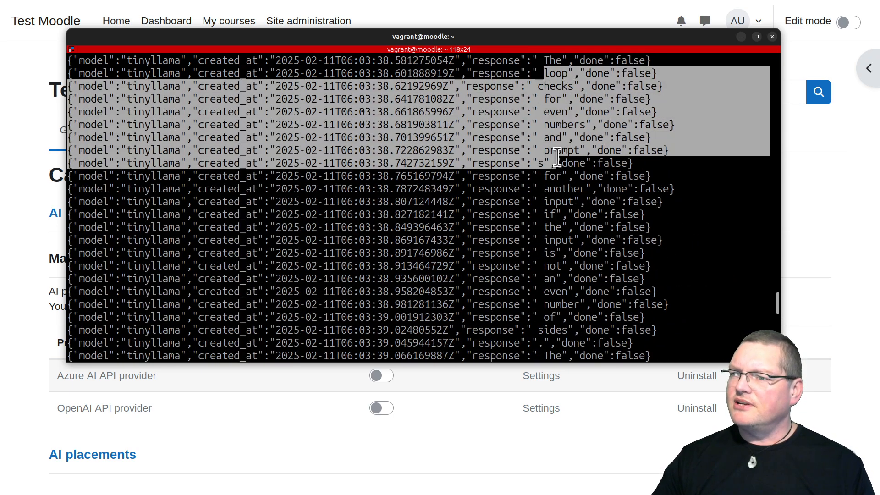
left_click(569, 133)
triple_click(548, 98)
double_click(551, 111)
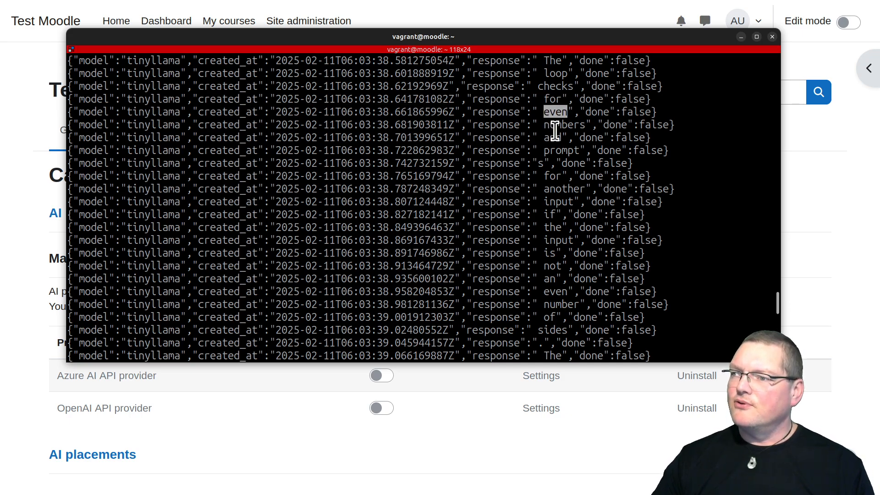
double_click(553, 138)
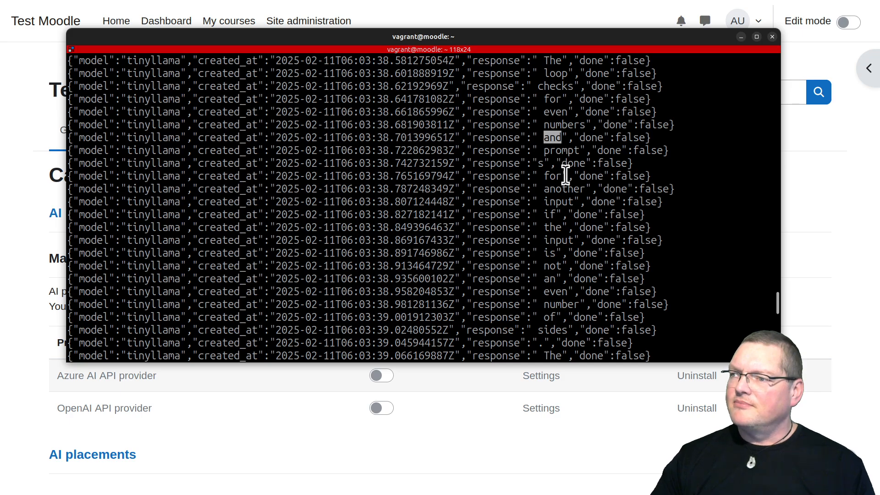
scroll(539, 269, "up", 7)
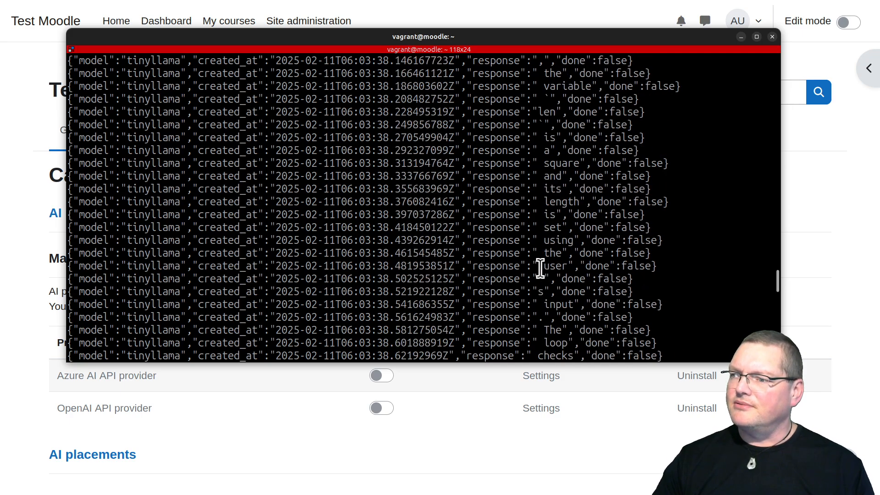
scroll(539, 269, "up", 20)
scroll(539, 269, "up", 7)
scroll(555, 142, "up", 4)
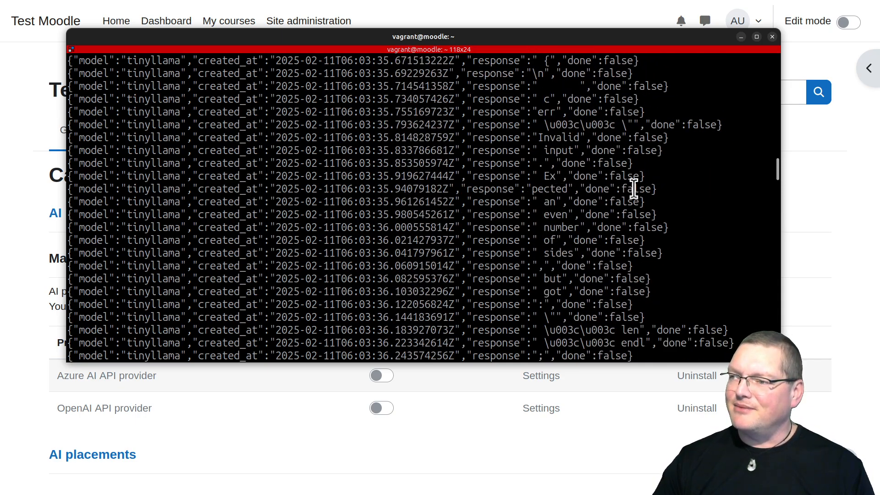
left_click_drag(776, 164, 777, 360)
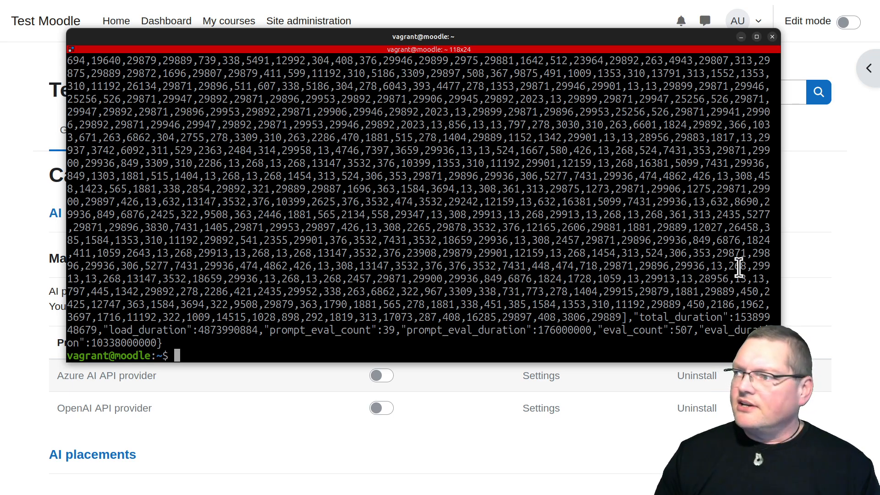
Narrow the terminal, move it out of the way and enable the OpenAI API provider in Moodle
left_click_drag(780, 237, 530, 238)
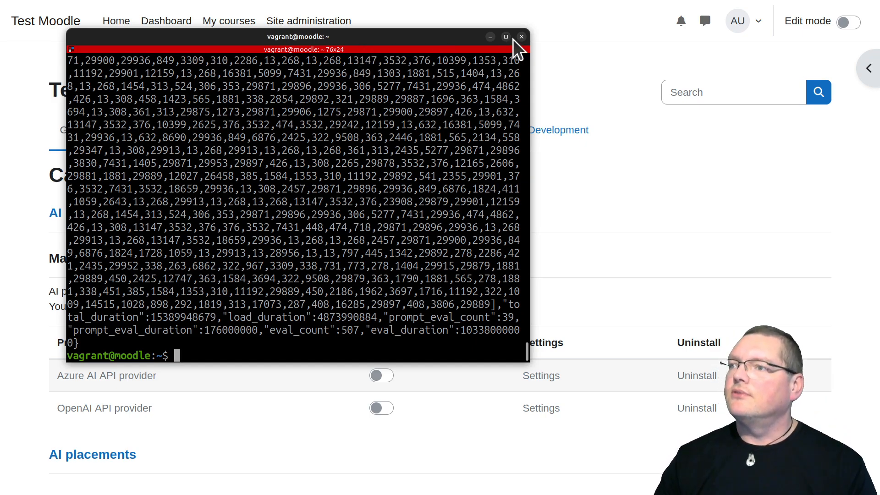
left_click_drag(420, 36, 421, 494)
scroll(293, 225, "down", 4)
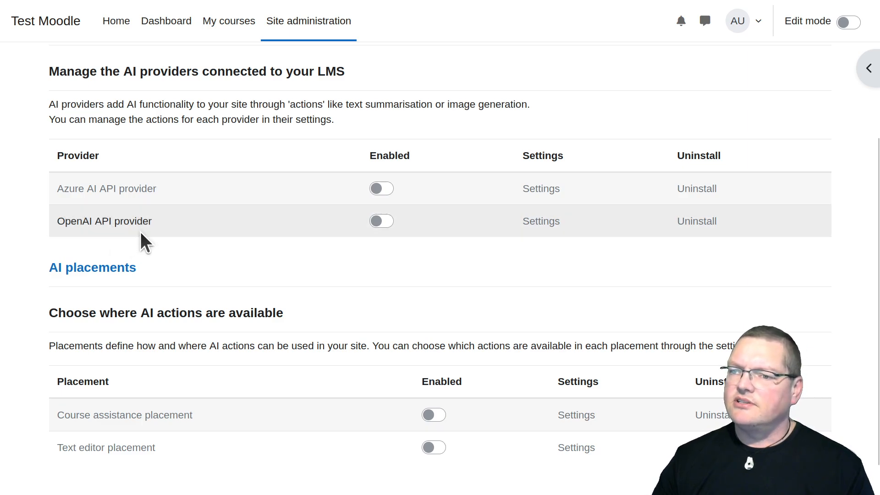
left_click(384, 221)
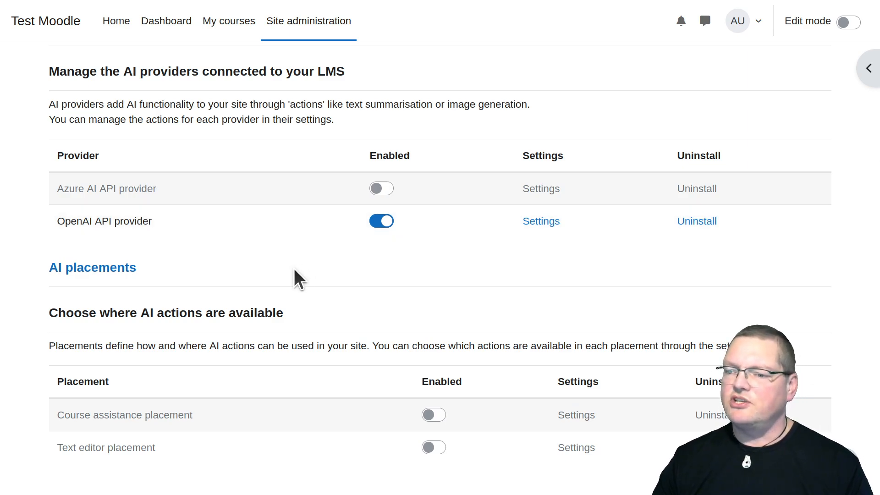
Open the OpenAI API provider's settings and disable its Generate image action
left_click(542, 220)
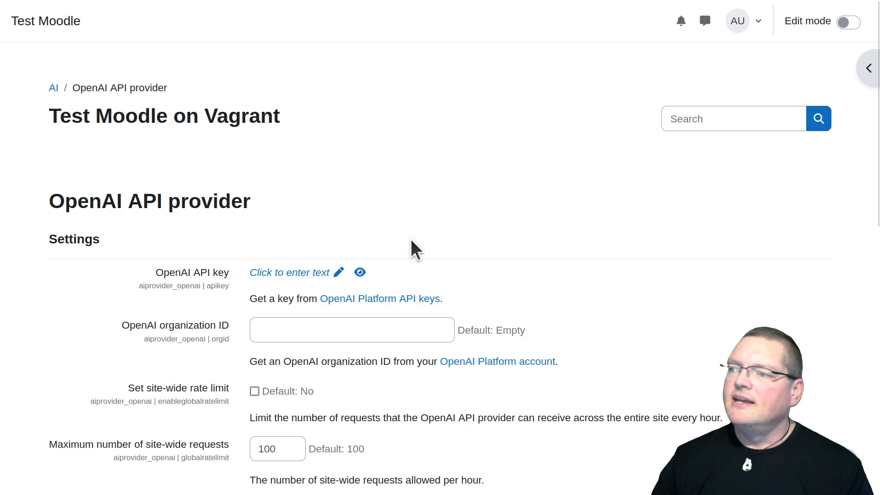
scroll(193, 303, "down", 7)
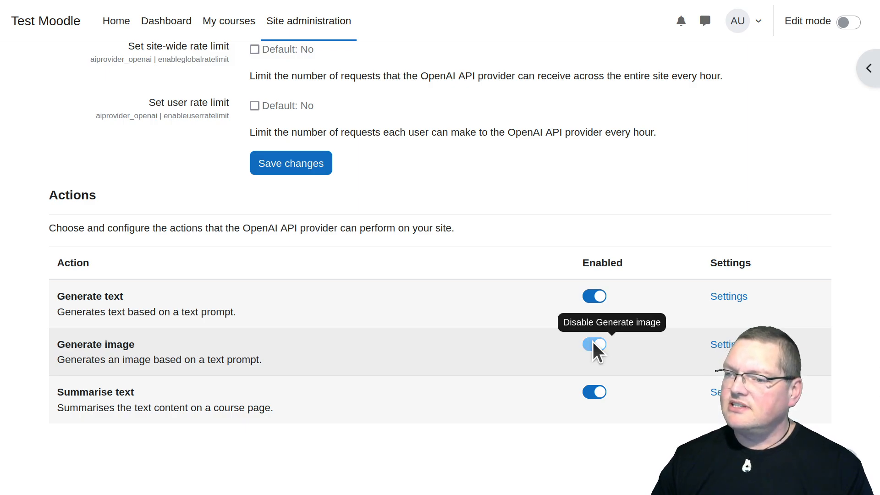
left_click(594, 344)
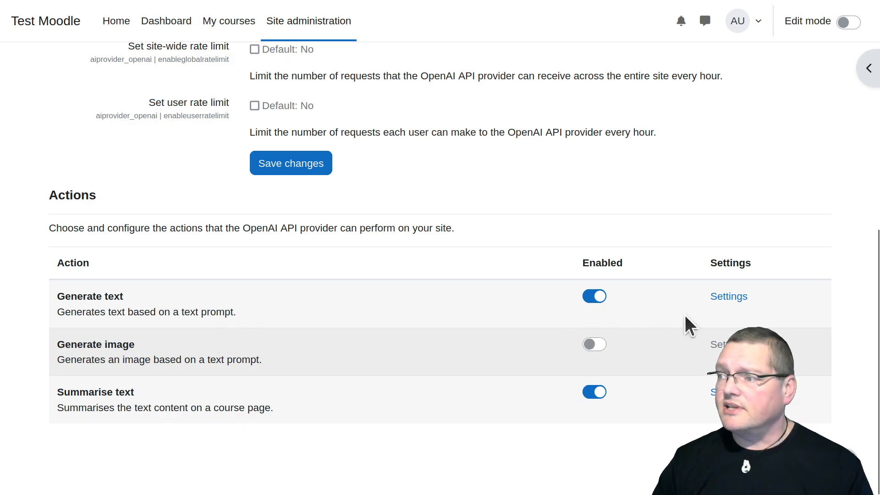
Open the Generate text action's settings and set its AI model to tinyllama
left_click(721, 301)
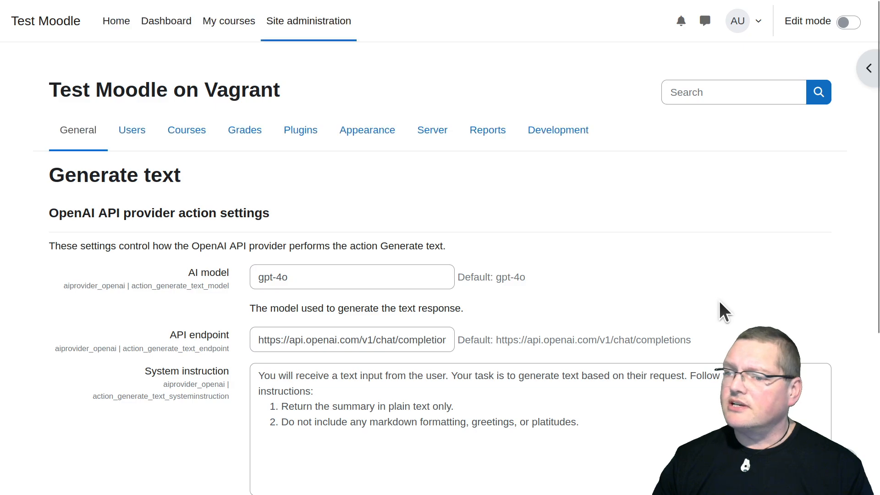
left_click(314, 274)
key("ctrl+a")
type("t")
key("Down")
key("Return")
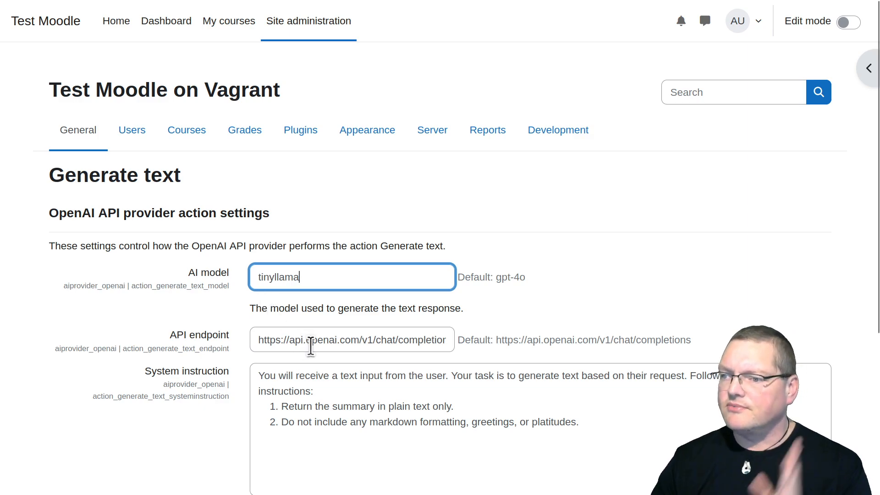
left_click(281, 340)
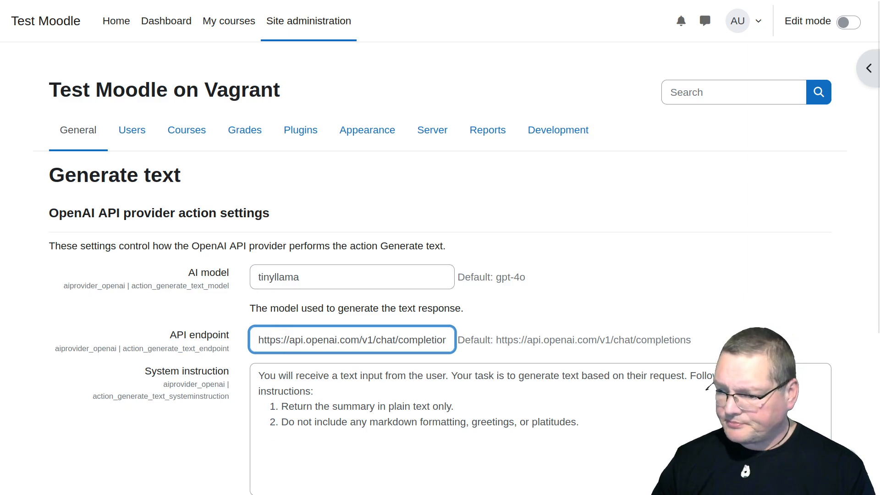
key("alt+Tab")
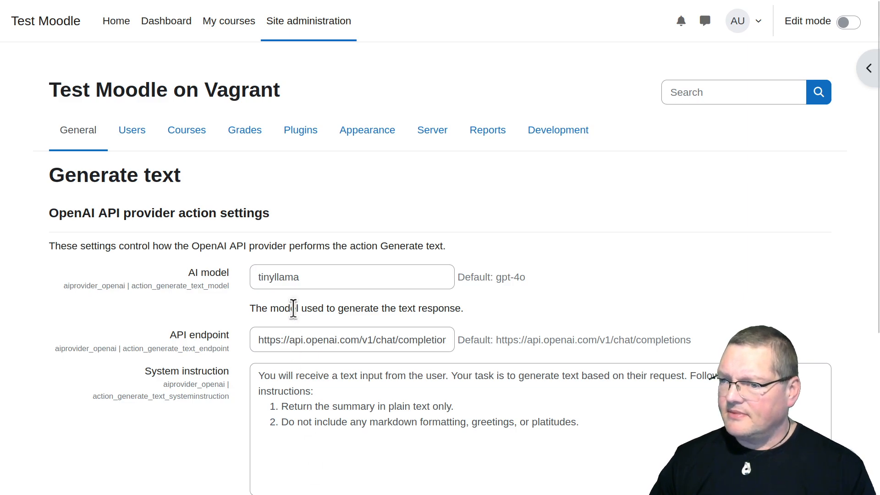
left_click_drag(289, 339, 359, 340)
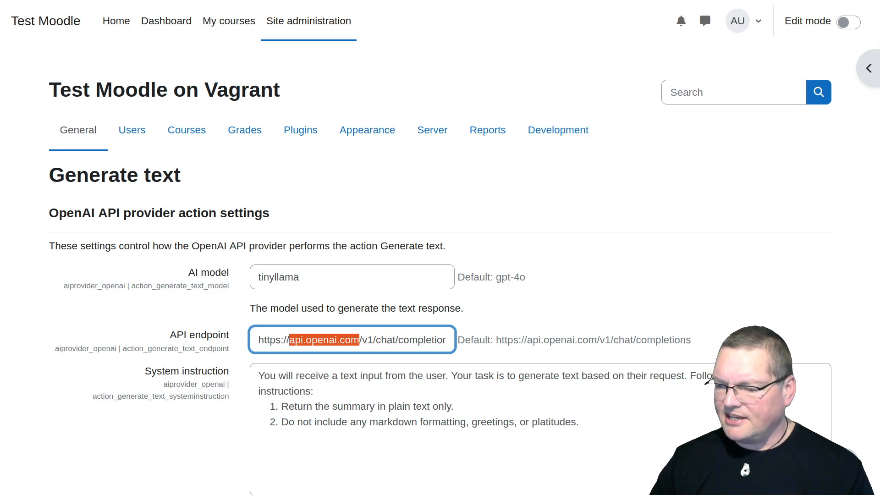
key("alt+Tab")
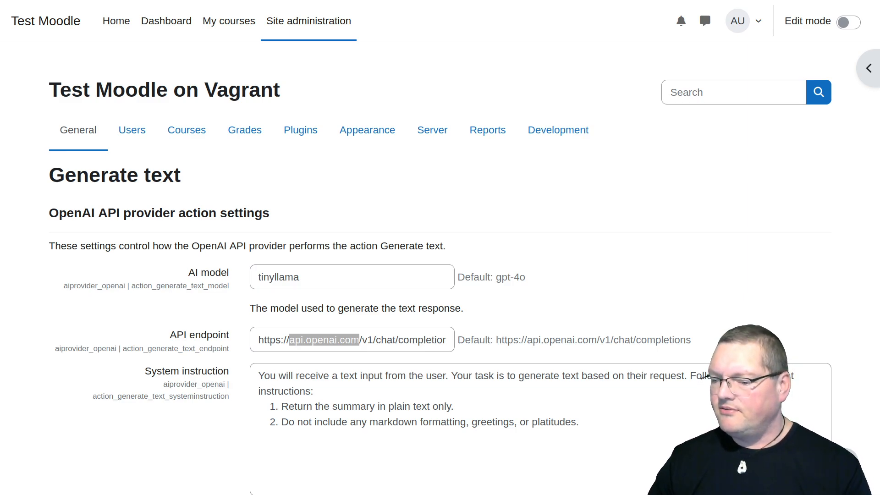
triple_click(336, 339)
type("http://192.168.56.11:11434/v1/chat/completions")
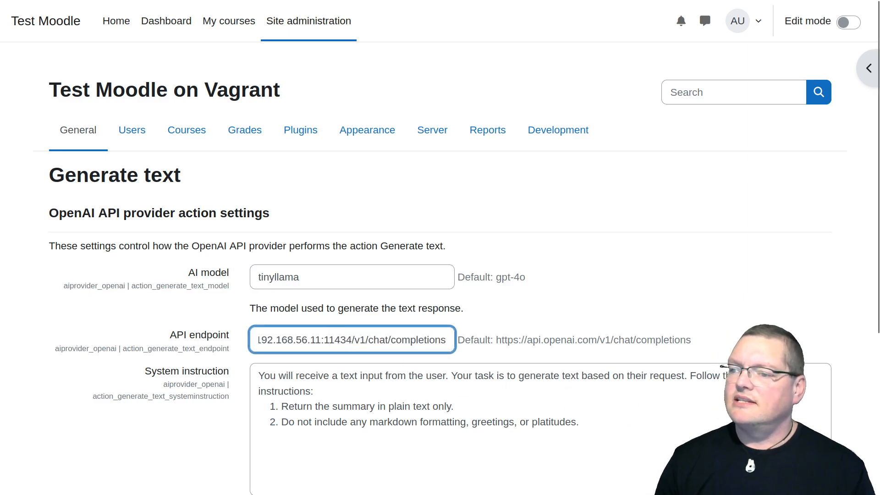
key("Home")
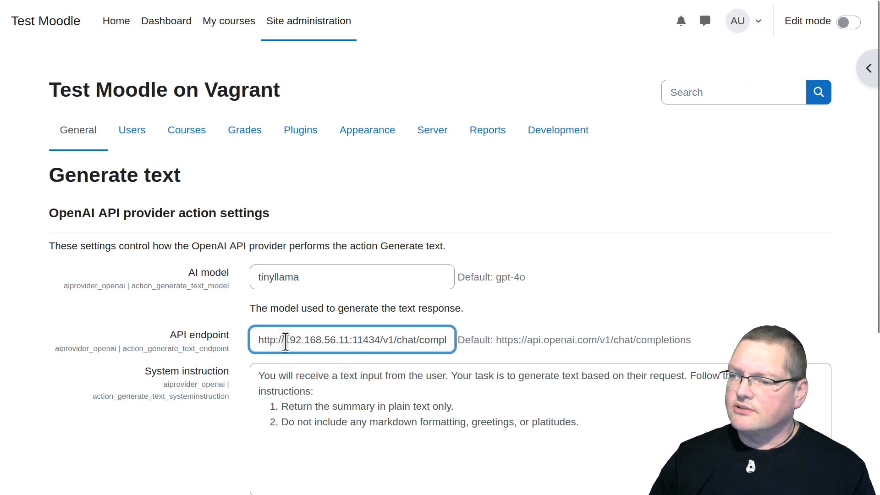
left_click_drag(284, 340, 349, 341)
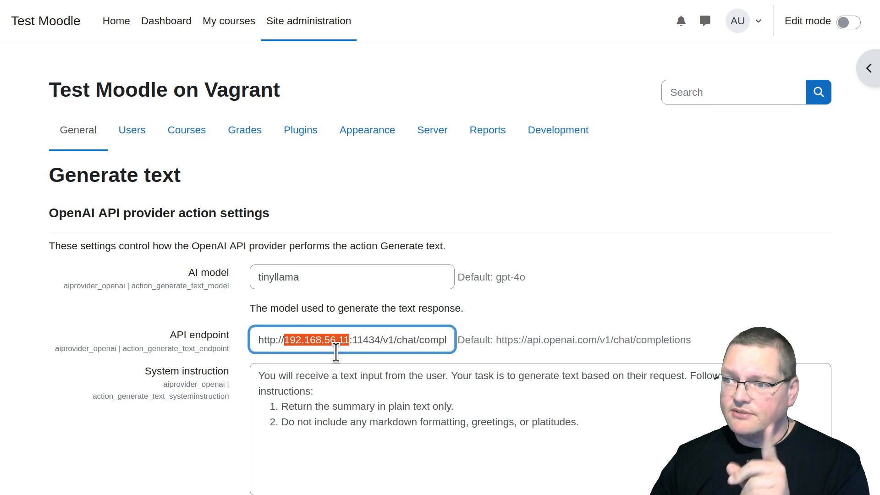
double_click(366, 339)
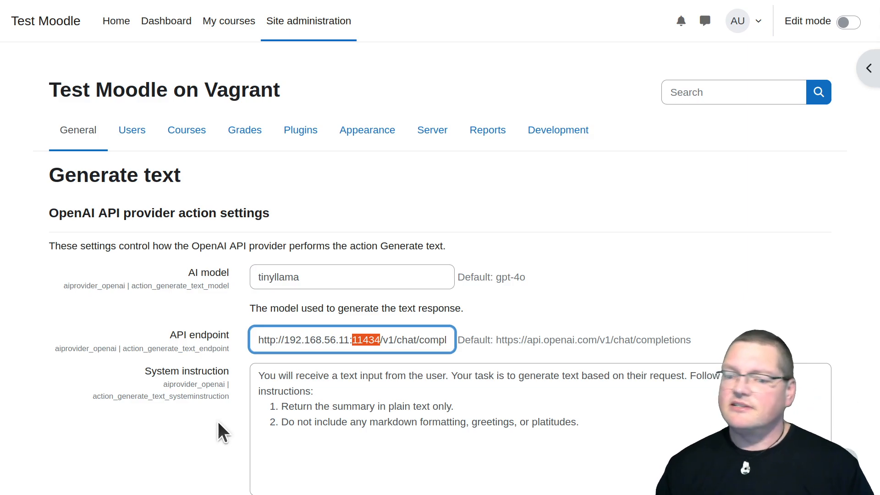
Save the changes to the Generate text action settings
scroll(216, 420, "down", 5)
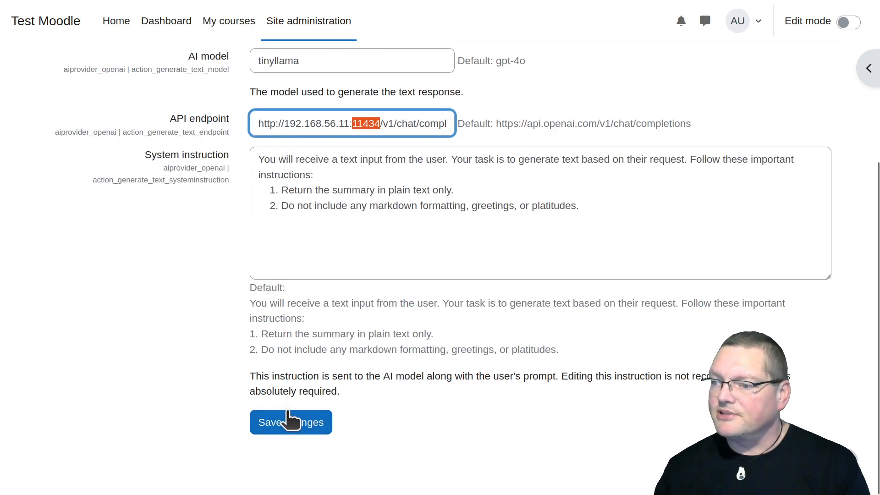
left_click(296, 424)
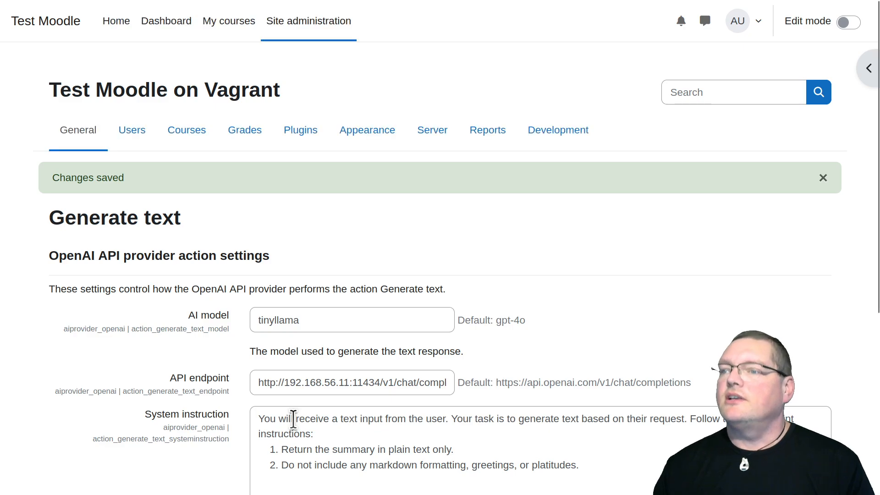
scroll(301, 365, "down", 5)
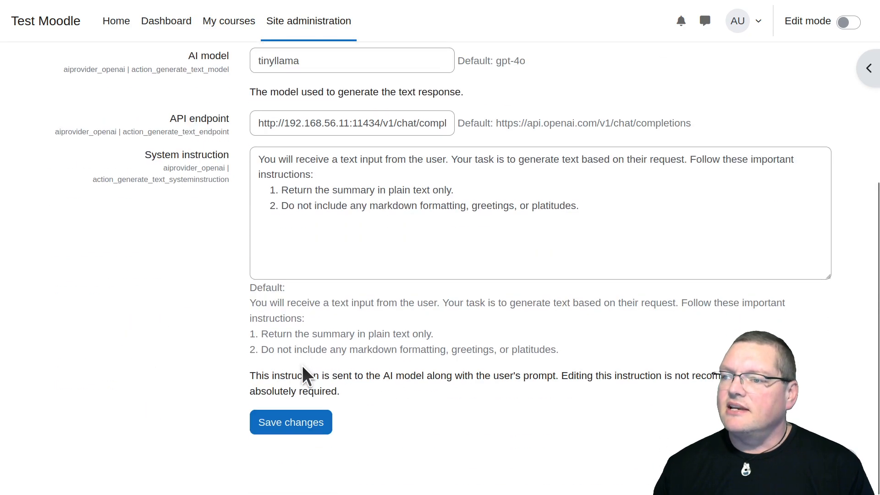
left_click(298, 408)
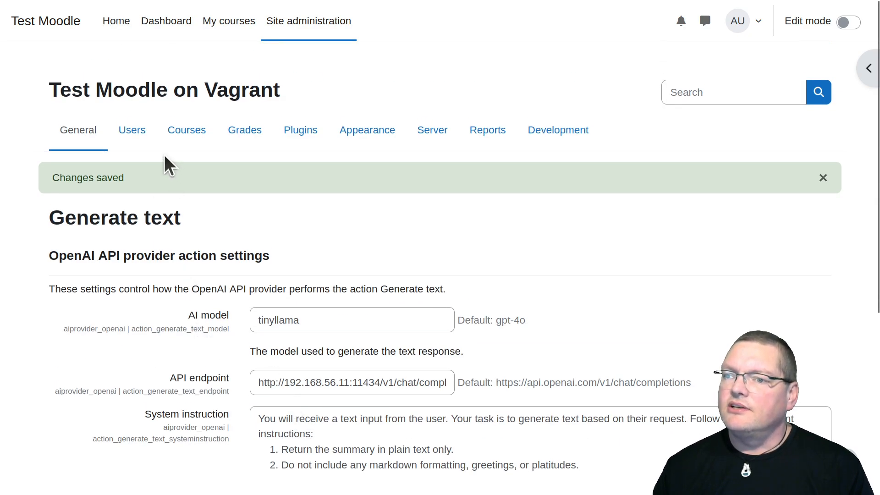
Return to the OpenAI API provider's settings among the AI providers and open its Summarise text action settings
left_click(95, 131)
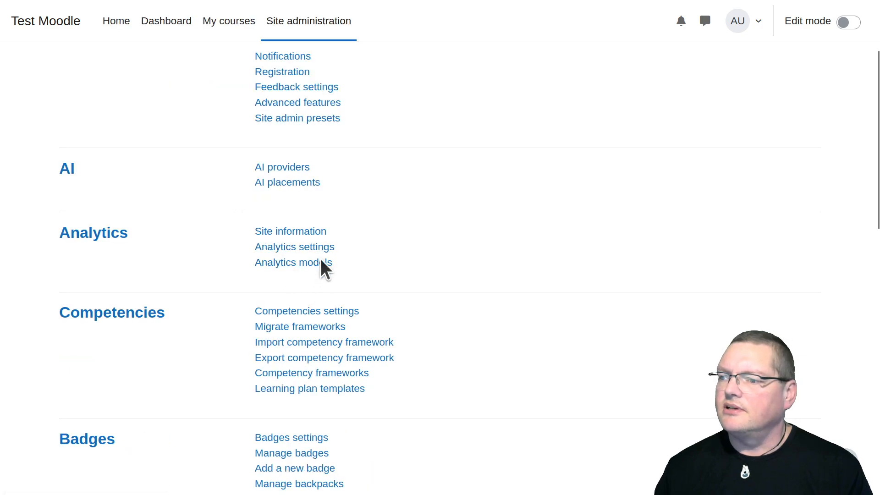
left_click(288, 167)
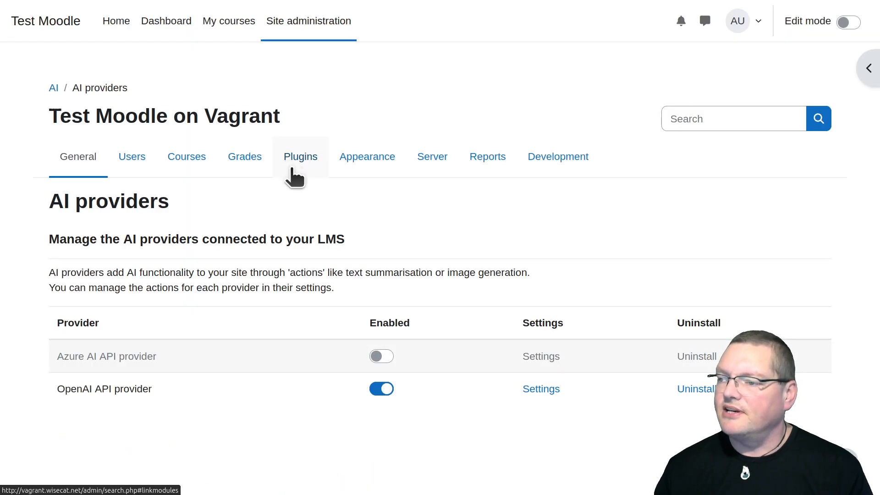
left_click(544, 390)
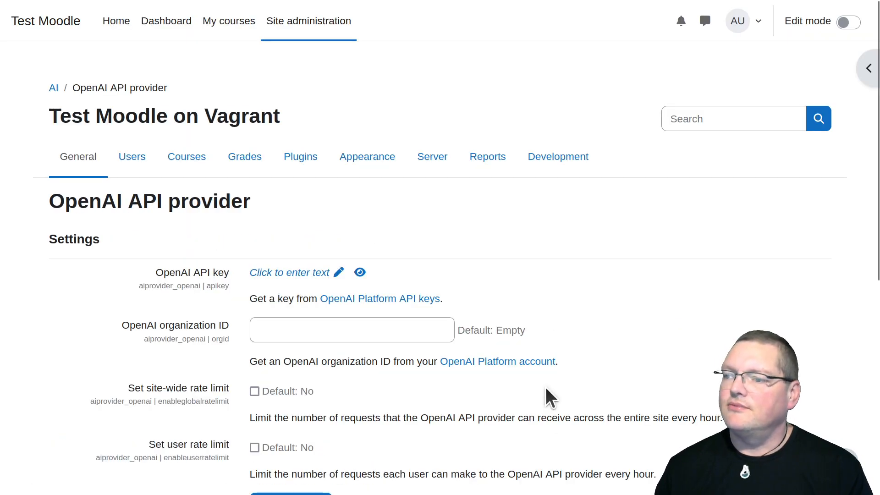
scroll(545, 389, "down", 7)
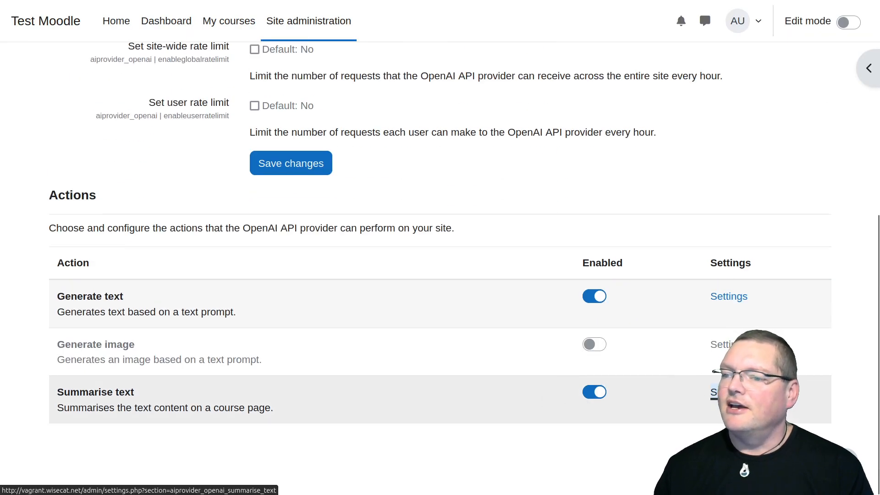
left_click(714, 392)
double_click(362, 335)
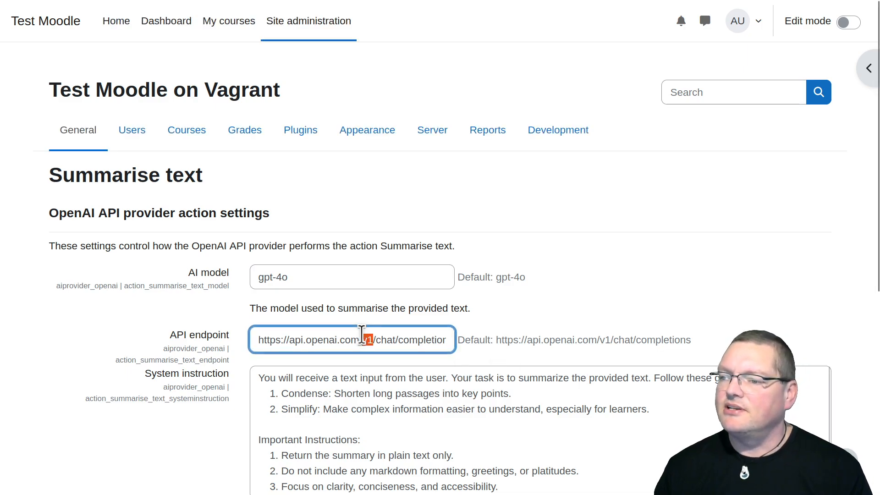
triple_click(361, 333)
key("BackSpace")
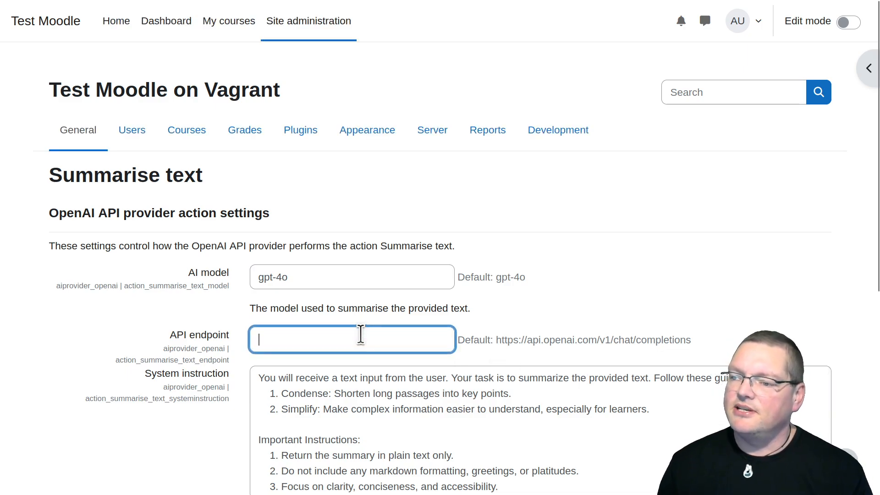
key("ctrl+v")
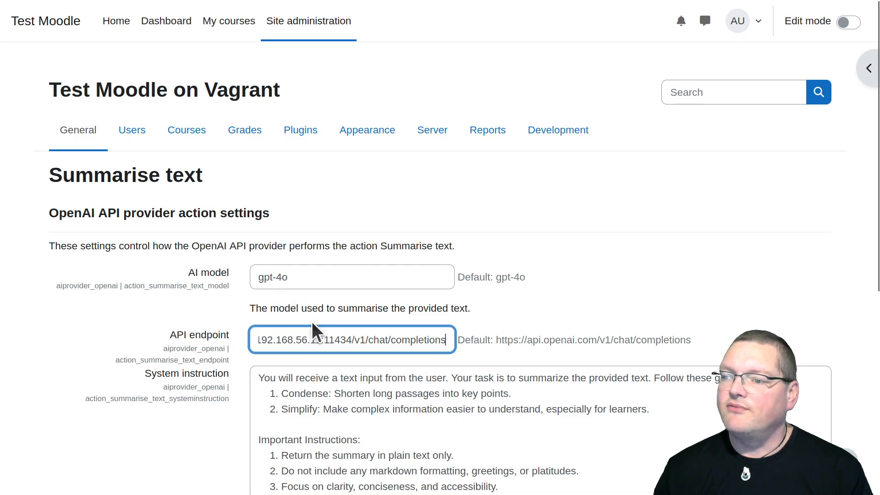
left_click_drag(323, 342, 351, 344)
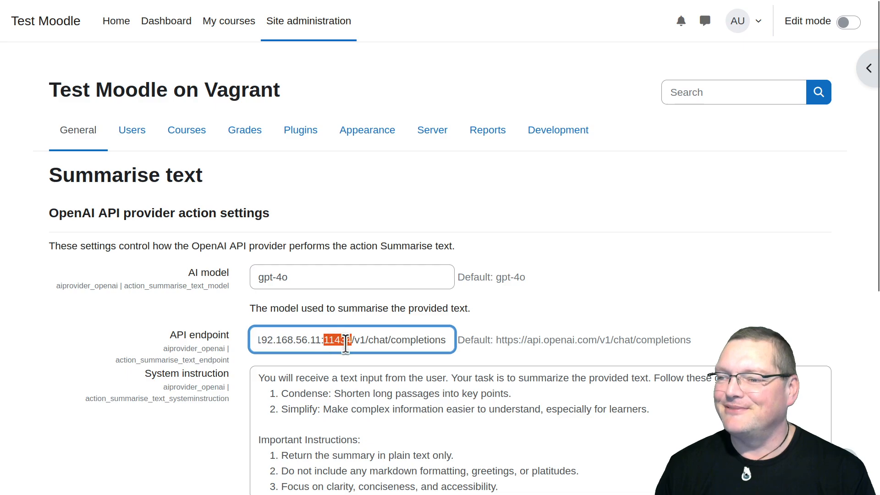
Set the AI model of the Summarise text action to tinyllama
left_click(304, 279)
key("ctrl+a")
type("tinyllama")
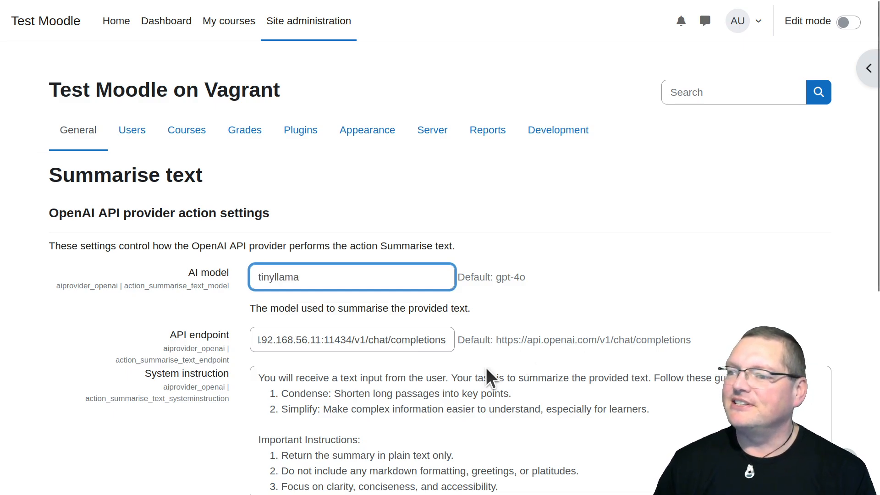
left_click(167, 363)
Review the Summarise text action's system instruction and its default guidelines for condensing and simplifying text
scroll(166, 363, "down", 7)
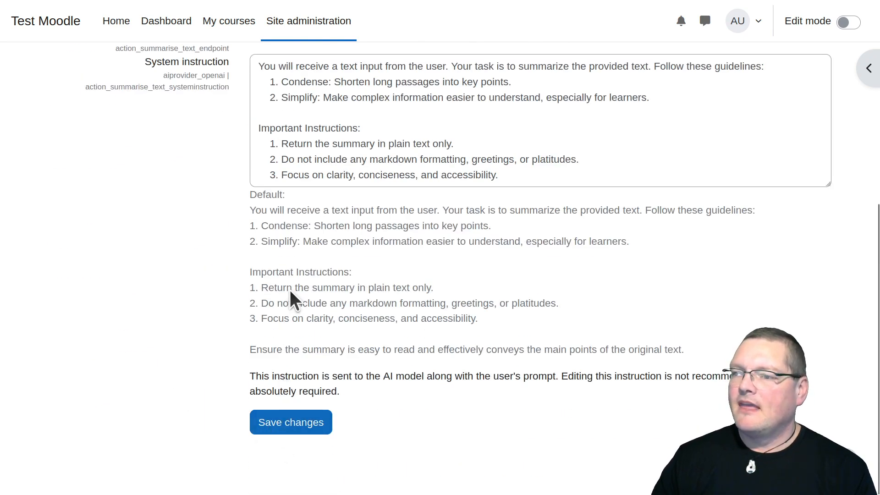
scroll(303, 201, "up", 2)
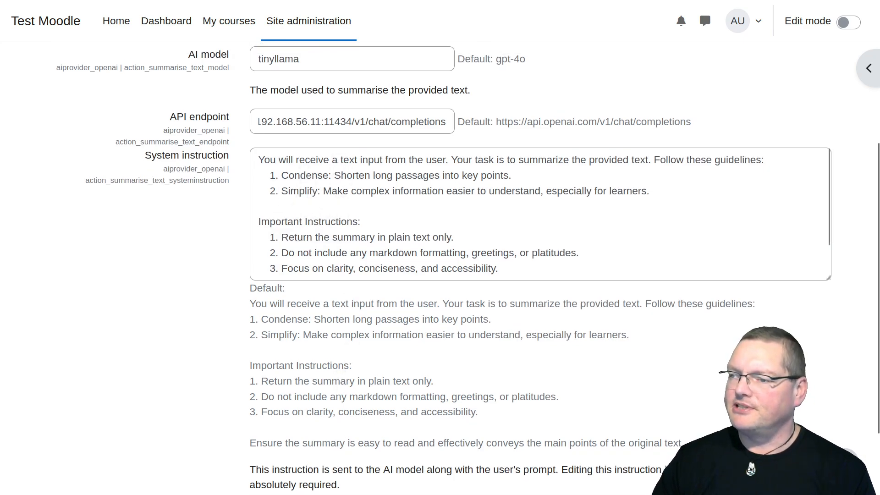
scroll(321, 298, "down", 2)
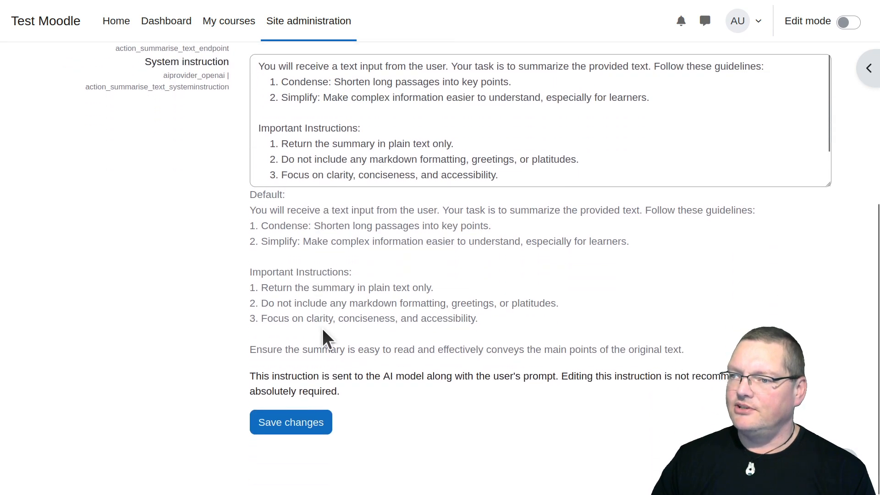
scroll(322, 328, "up", 4)
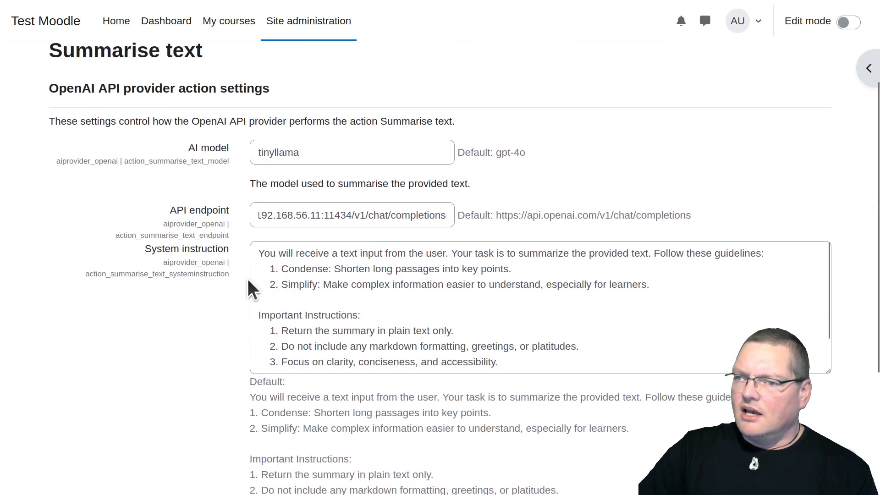
left_click_drag(298, 284, 354, 368)
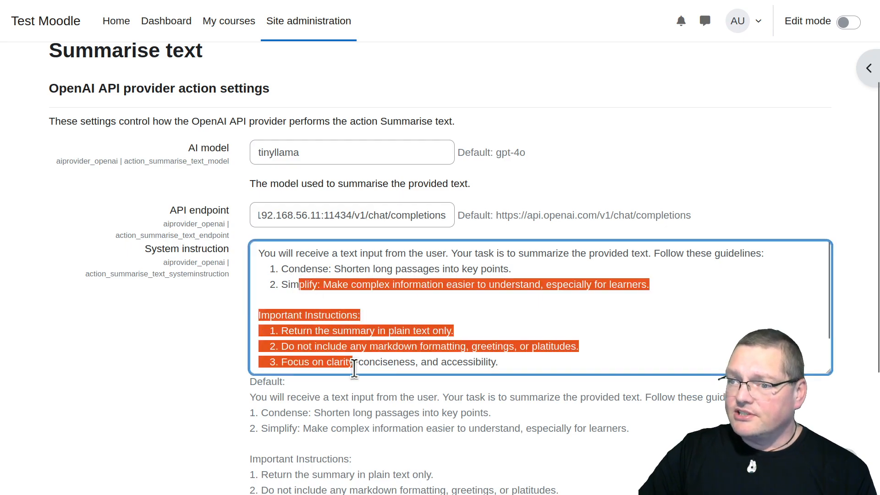
left_click(370, 363)
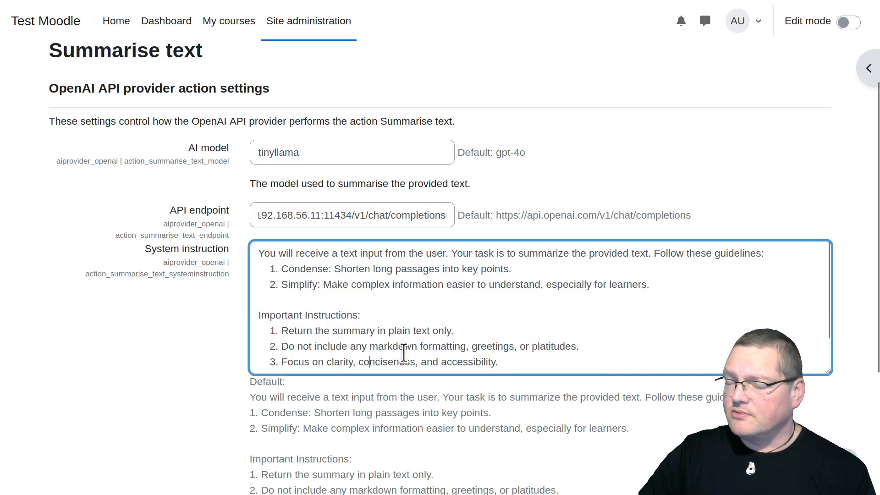
scroll(183, 353, "up", 3)
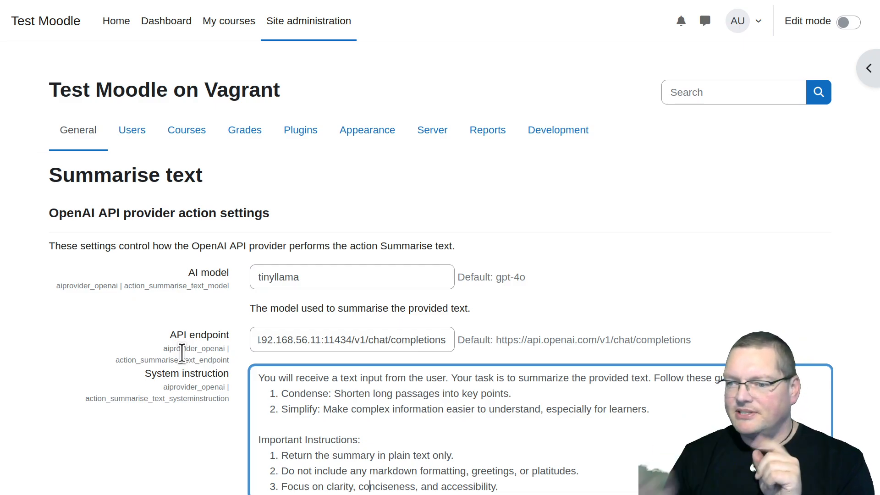
scroll(320, 436, "down", 1)
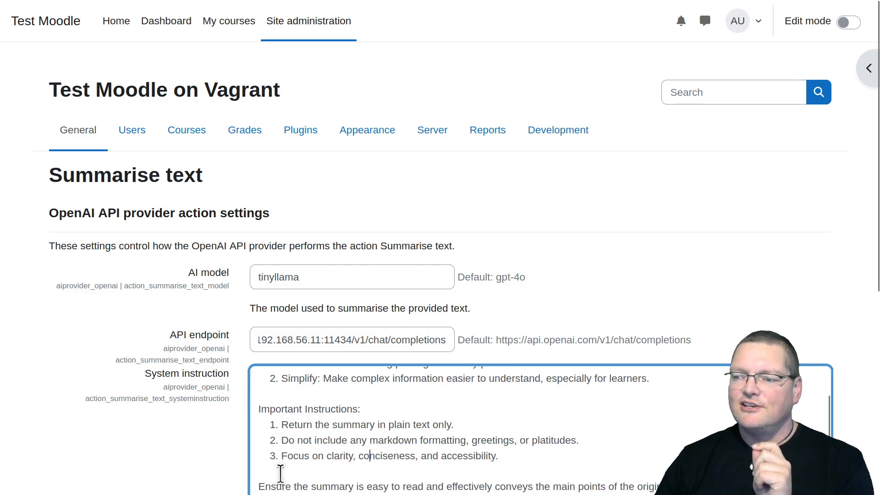
scroll(298, 477, "down", 4)
scroll(279, 478, "down", 1)
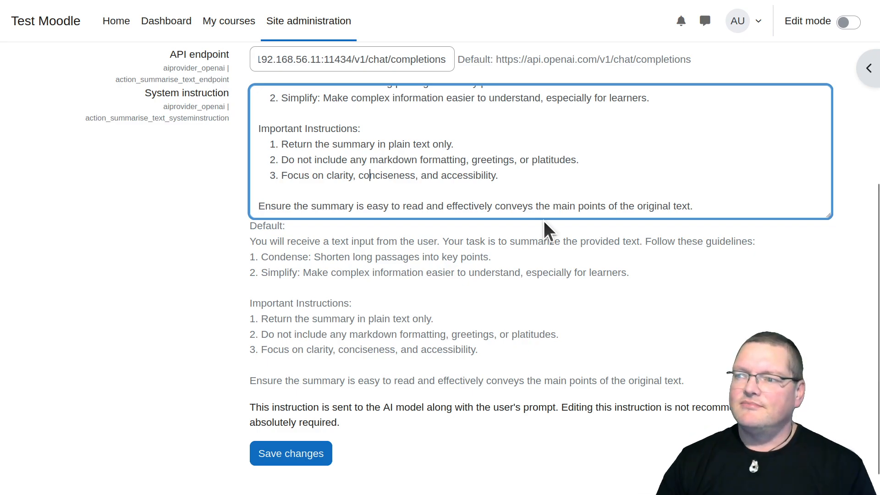
Save the changes to the Summarise text action settings
left_click(300, 456)
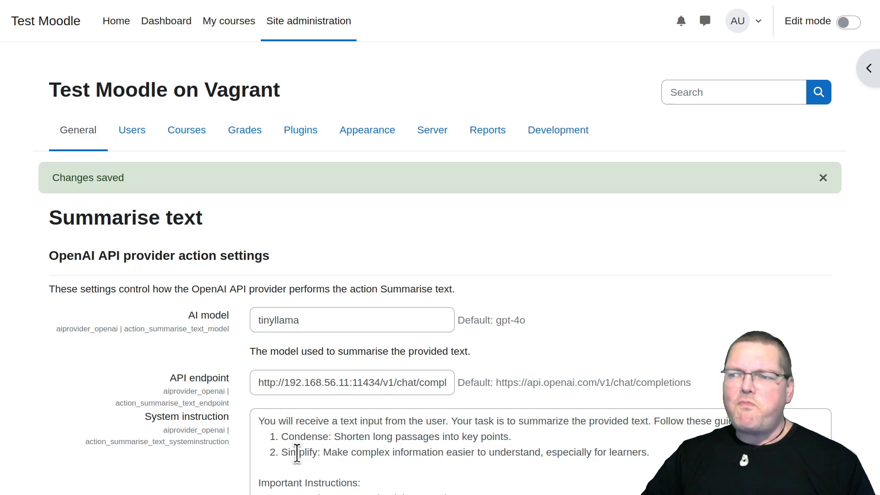
scroll(297, 454, "down", 2)
scroll(184, 433, "down", 3)
scroll(187, 431, "down", 4)
key("Return")
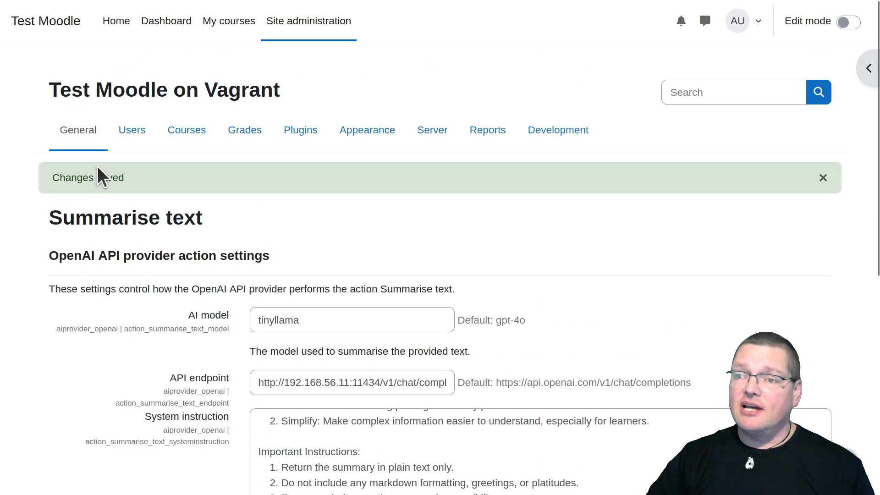
Open the AI placements page and enable both the Course assistance placement and the Text editor placement
left_click(84, 138)
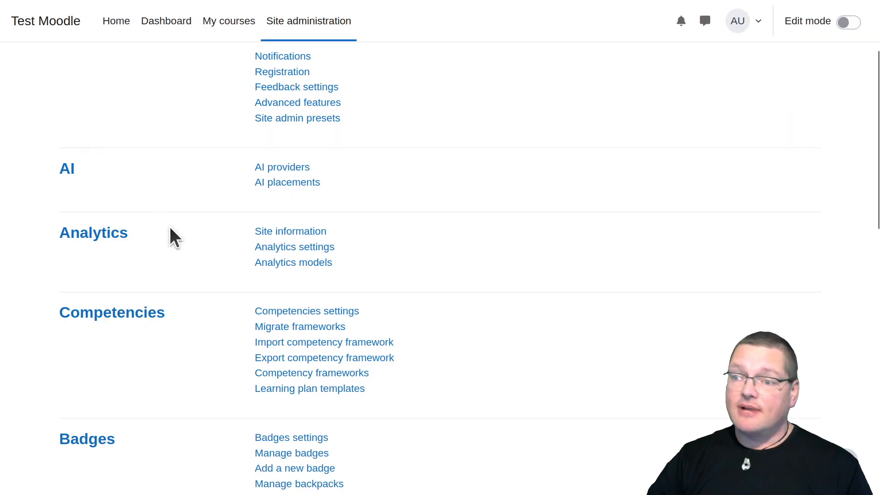
scroll(169, 234, "up", 3)
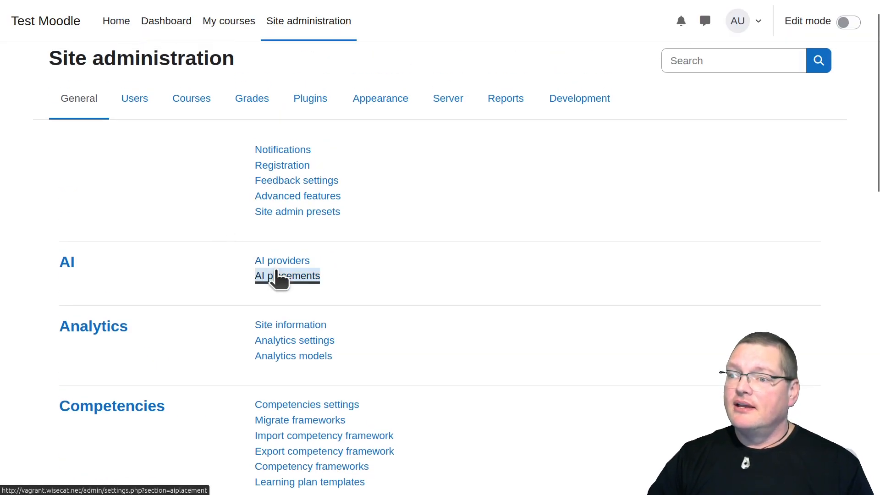
left_click(278, 277)
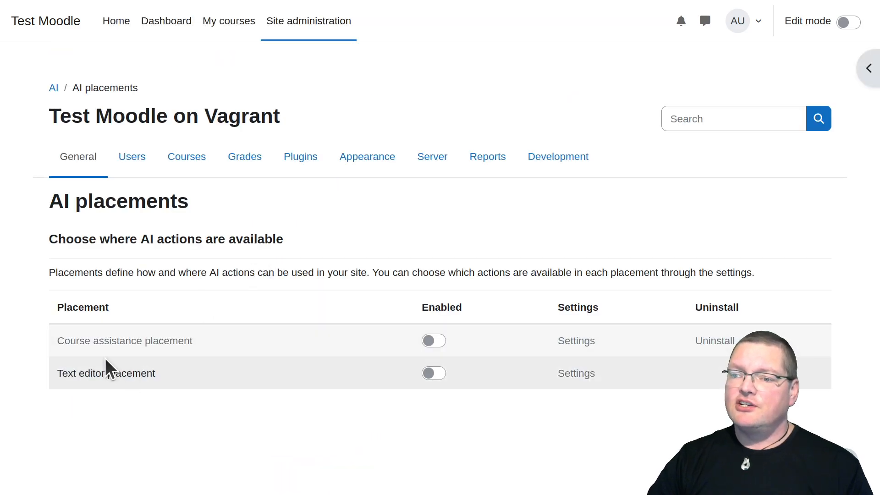
left_click_drag(99, 340, 205, 339)
left_click(206, 339)
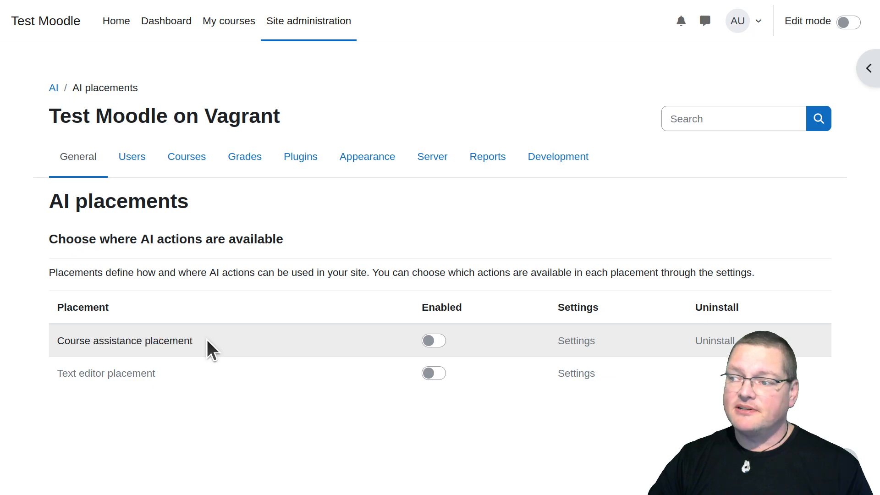
left_click(433, 341)
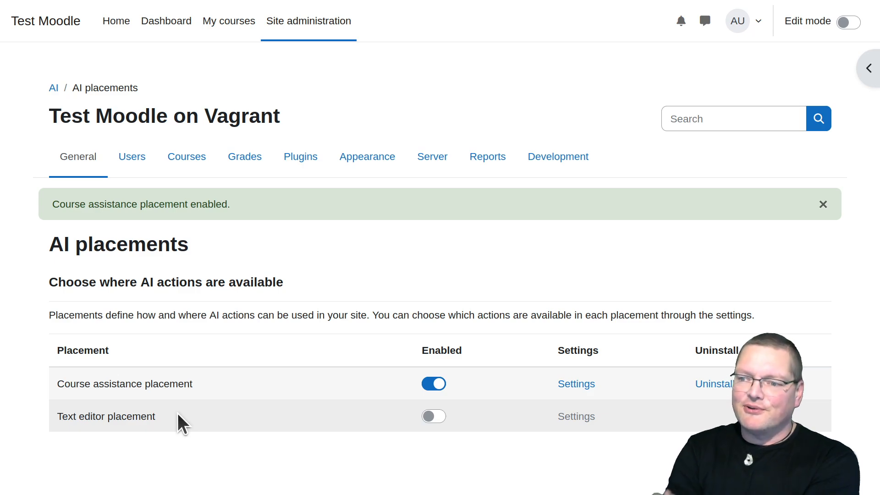
left_click(433, 416)
Open the Text editor placement's settings and disable its Generate image action
scroll(318, 390, "down", 2)
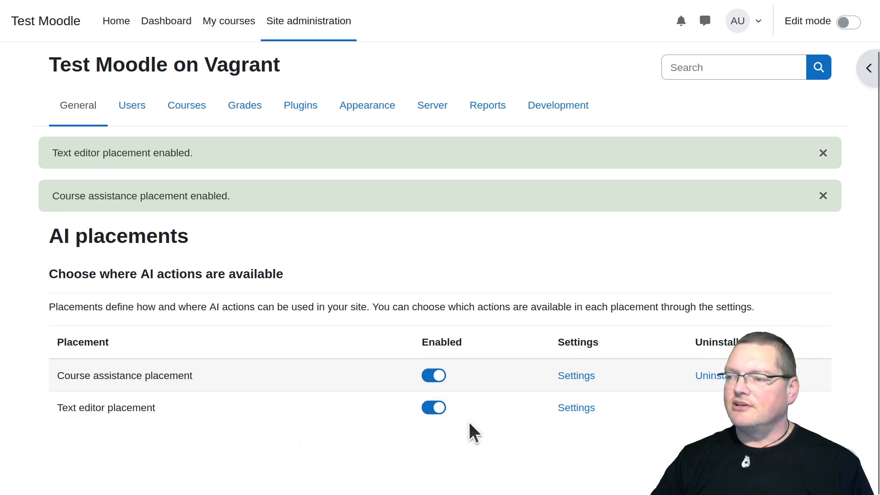
left_click(574, 410)
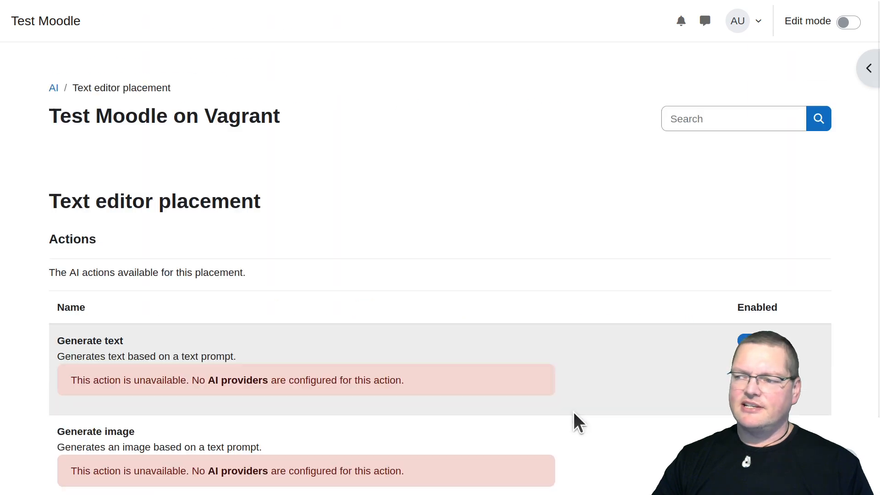
scroll(573, 412, "down", 3)
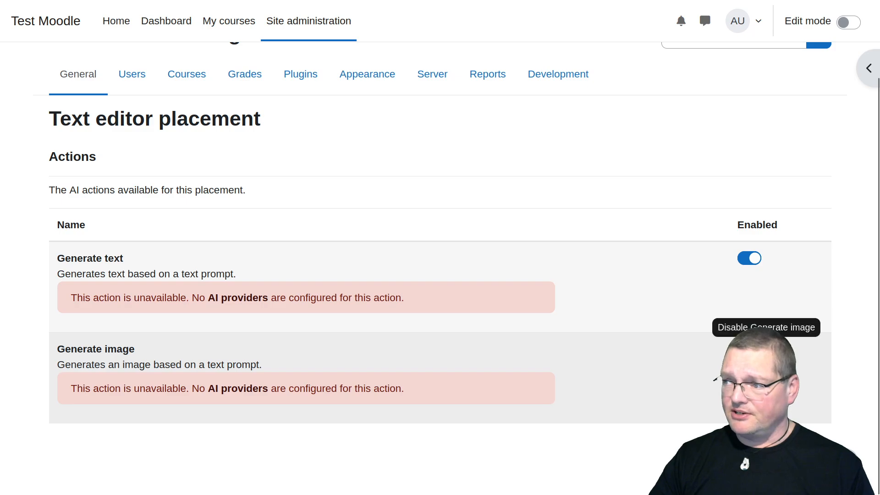
left_click(749, 349)
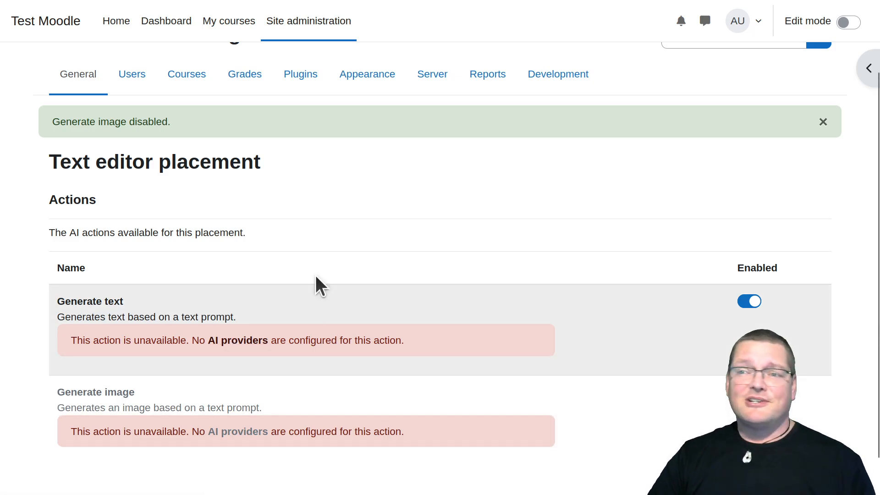
Open the OpenAI API provider's settings from the AI providers page
scroll(309, 226, "up", 2)
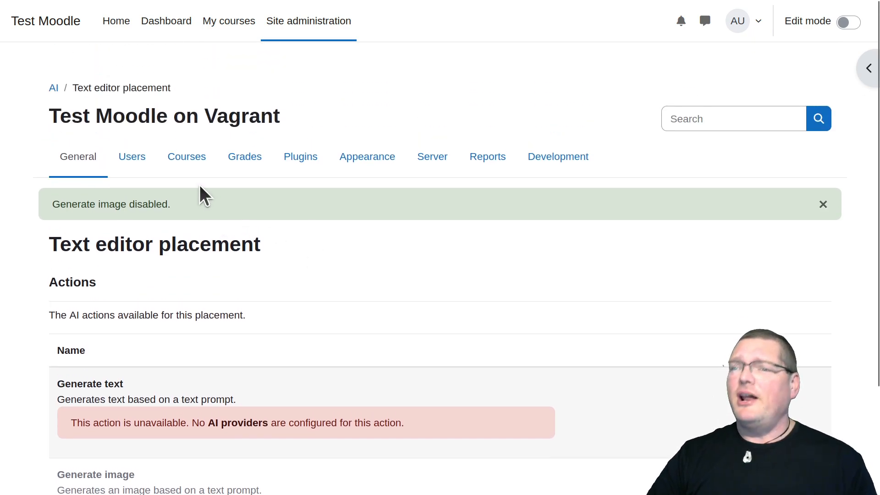
left_click(89, 159)
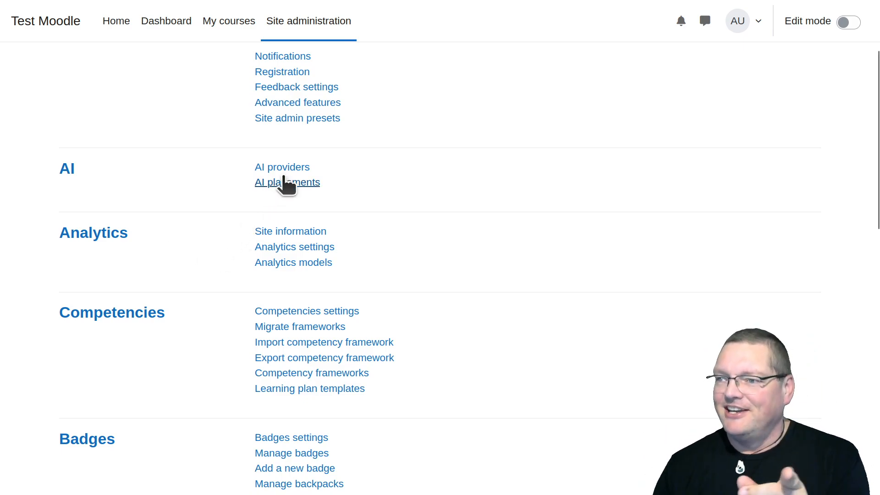
left_click(290, 167)
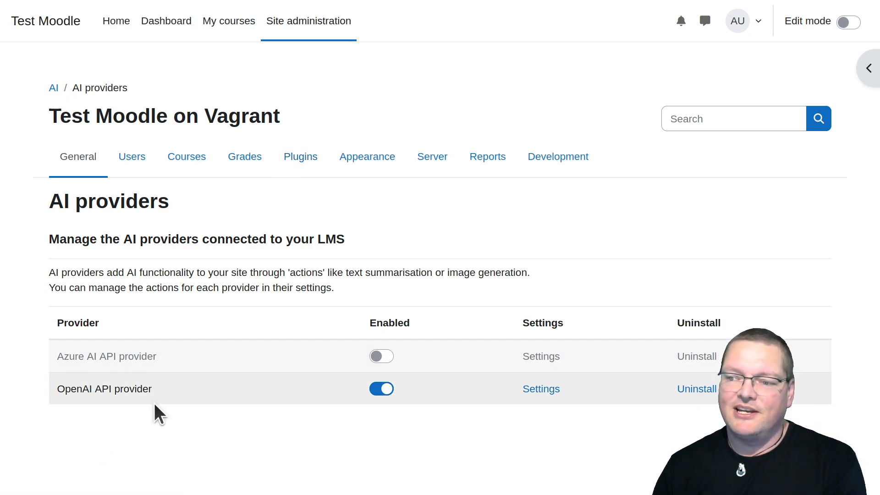
left_click(541, 390)
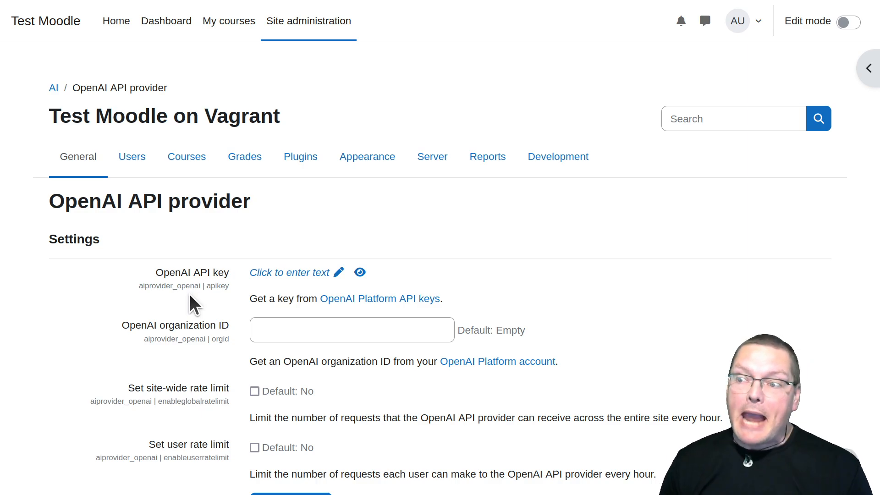
Enter the API key in the OpenAI API key field and save the OpenAI API provider's settings
left_click(340, 273)
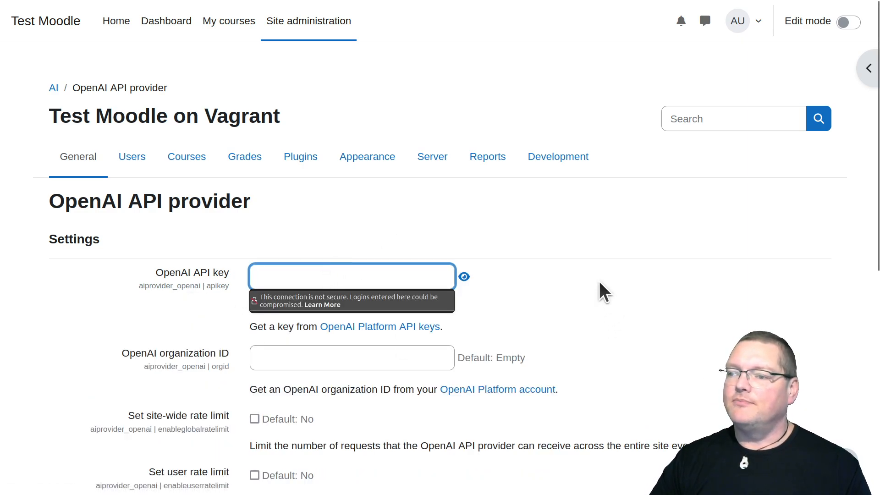
type("s")
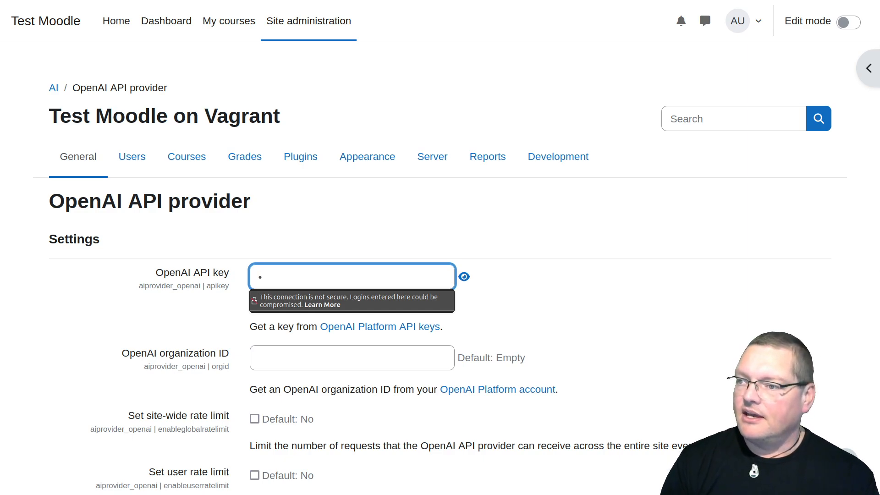
left_click(465, 277)
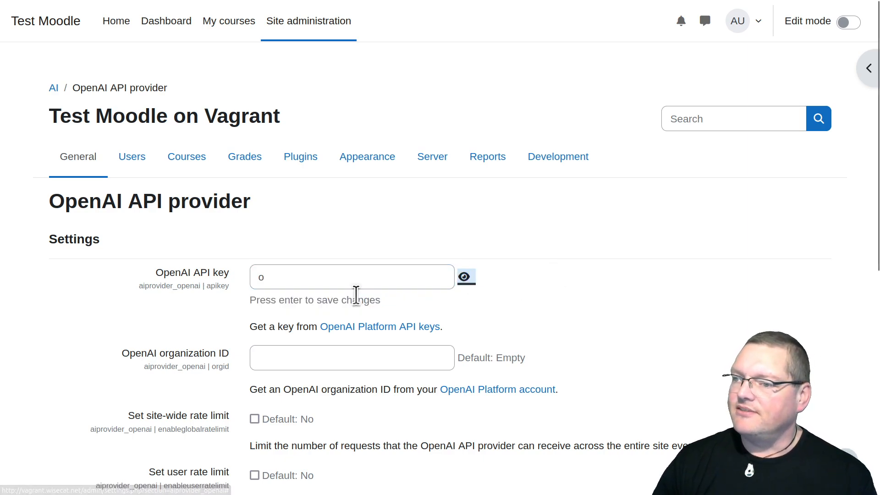
left_click(337, 282)
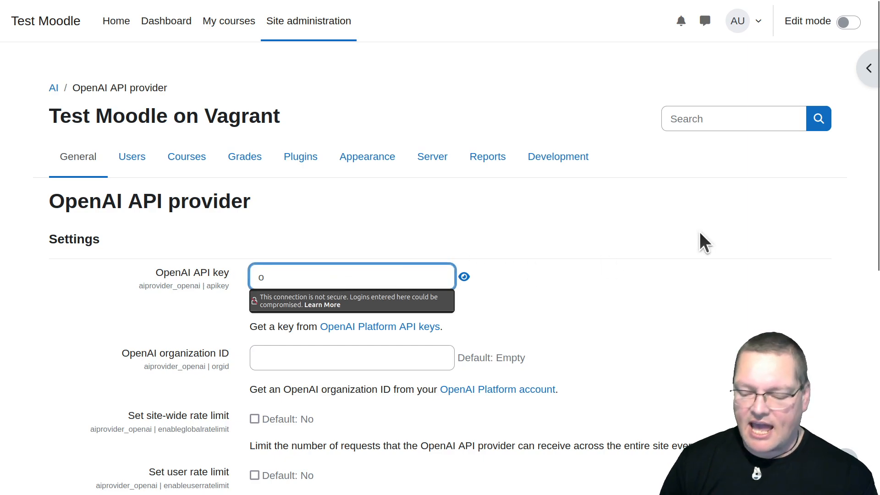
type("llama-my")
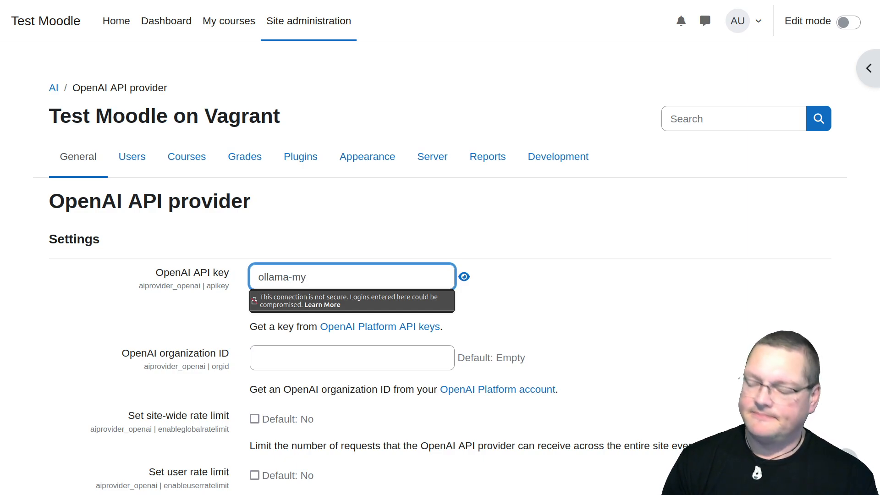
type("-llama")
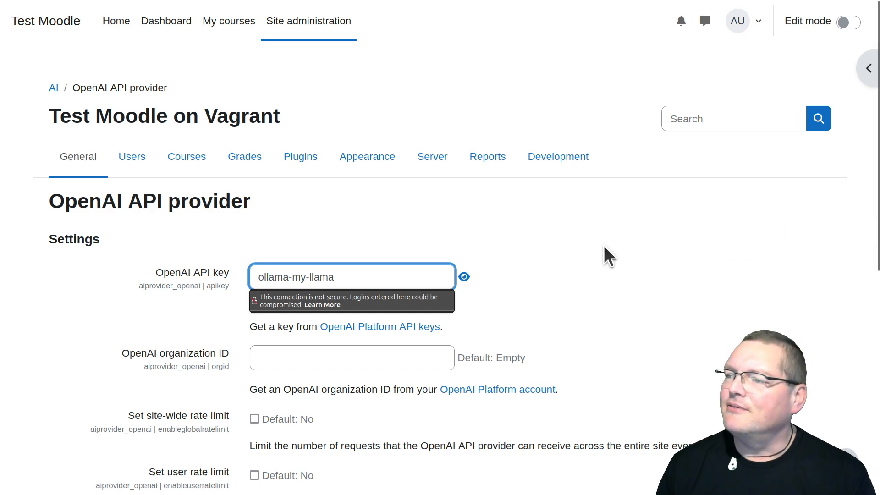
key("Return")
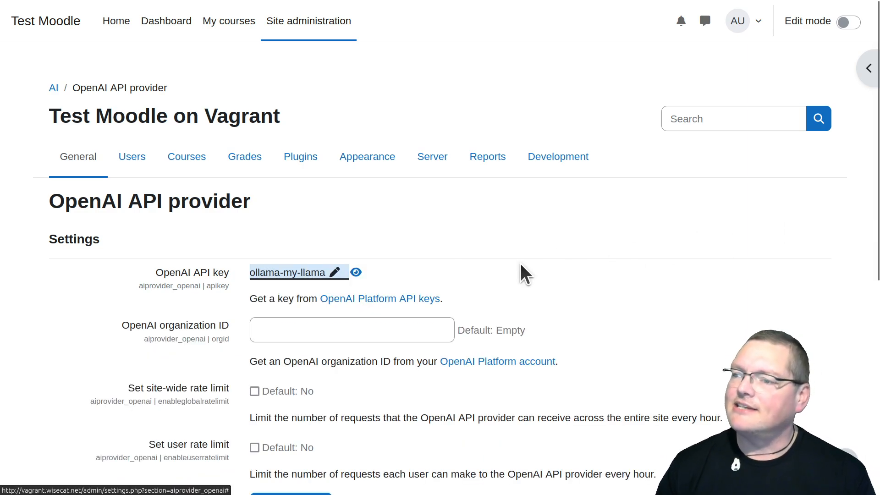
scroll(213, 372, "down", 5)
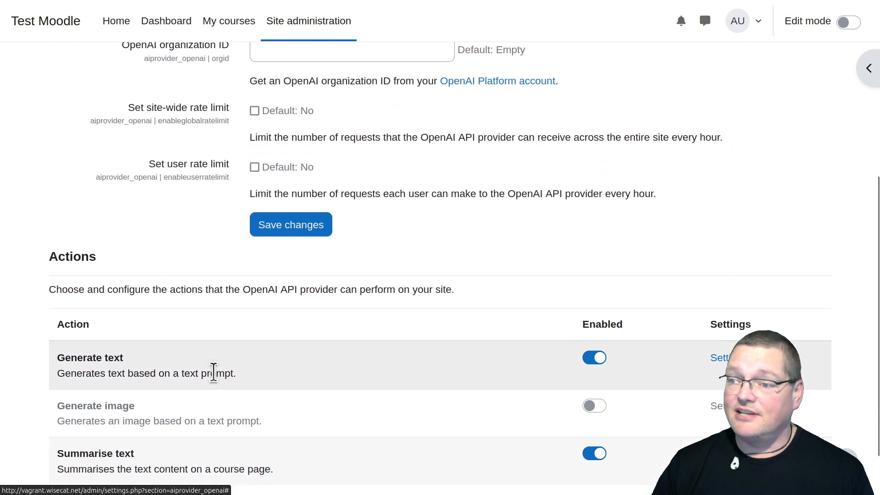
left_click(273, 232)
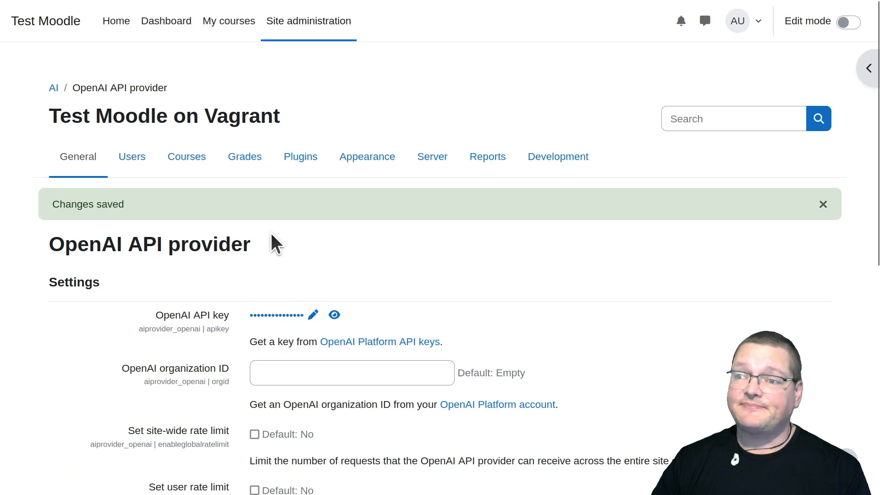
Review the OpenAI API provider's actions and the actions available in the Course assistance placement's settings
scroll(272, 242, "down", 3)
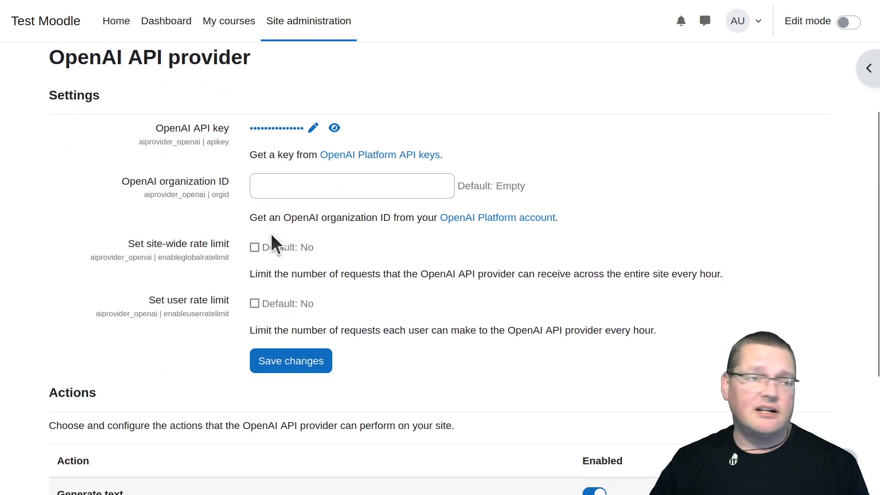
scroll(292, 312, "up", 3)
scroll(293, 312, "down", 7)
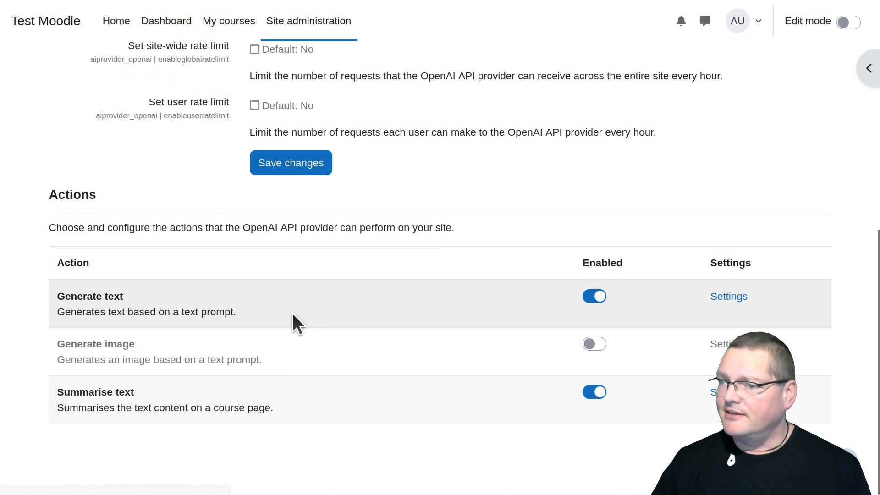
scroll(169, 340, "up", 6)
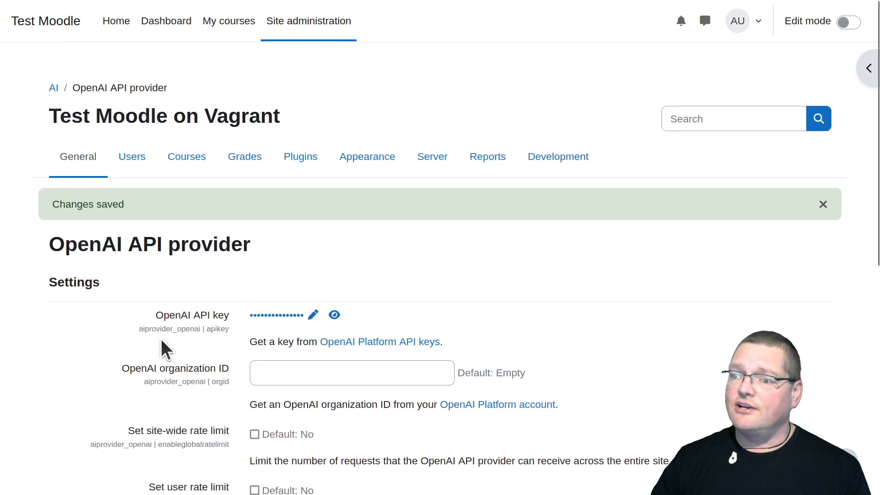
left_click(86, 165)
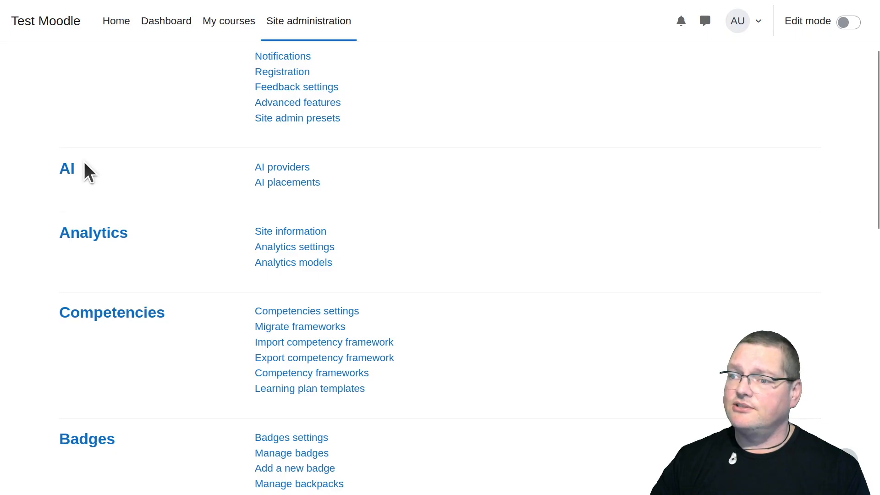
left_click(285, 184)
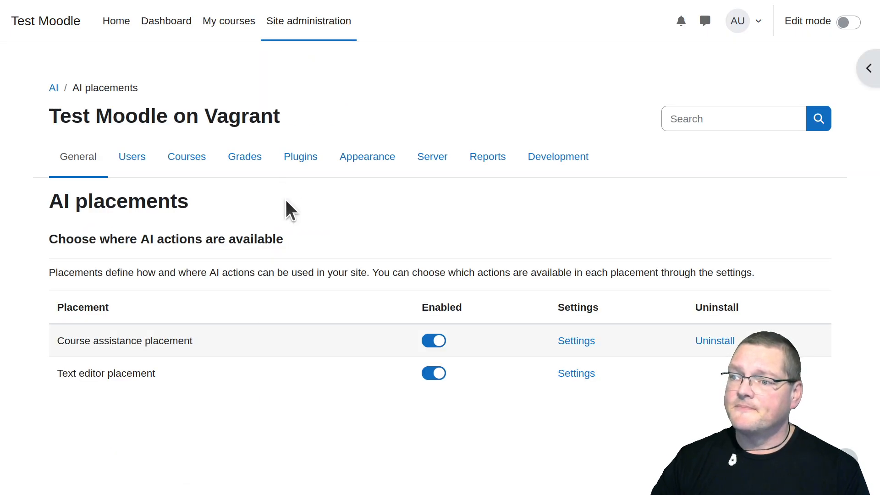
left_click(593, 341)
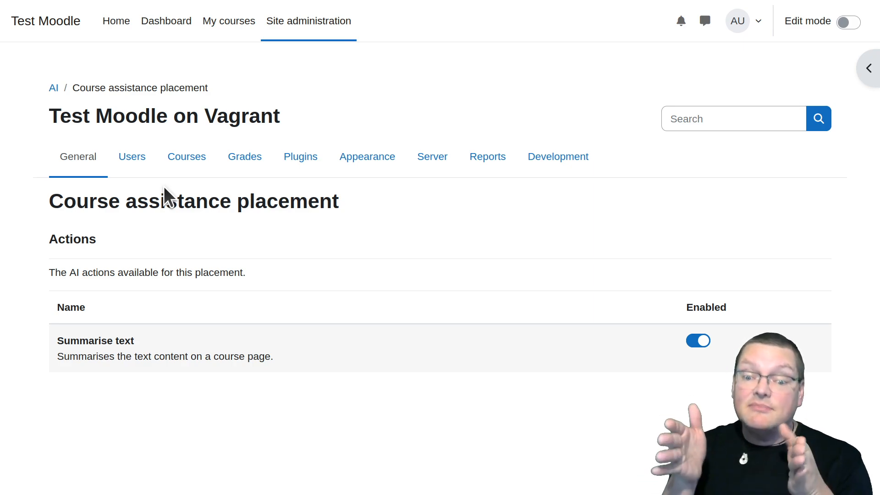
Open the HTTP security settings in the Security section of site administration
left_click(65, 168)
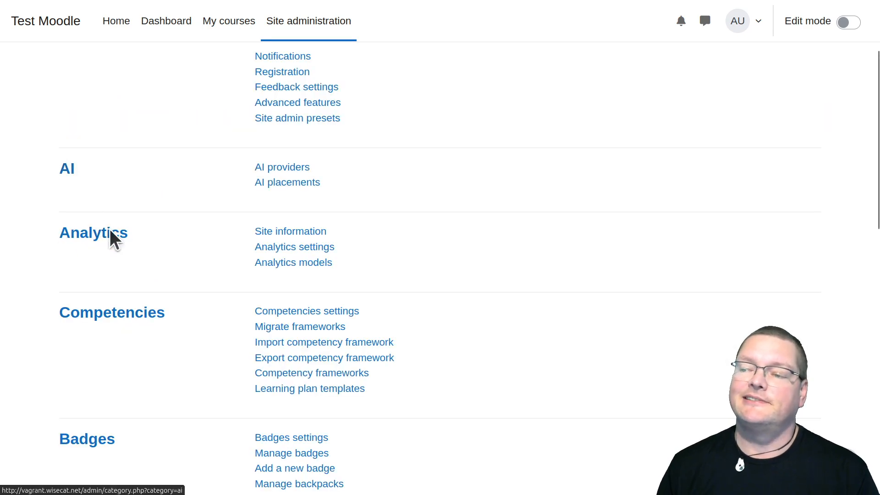
scroll(155, 325, "down", 10)
scroll(157, 316, "down", 4)
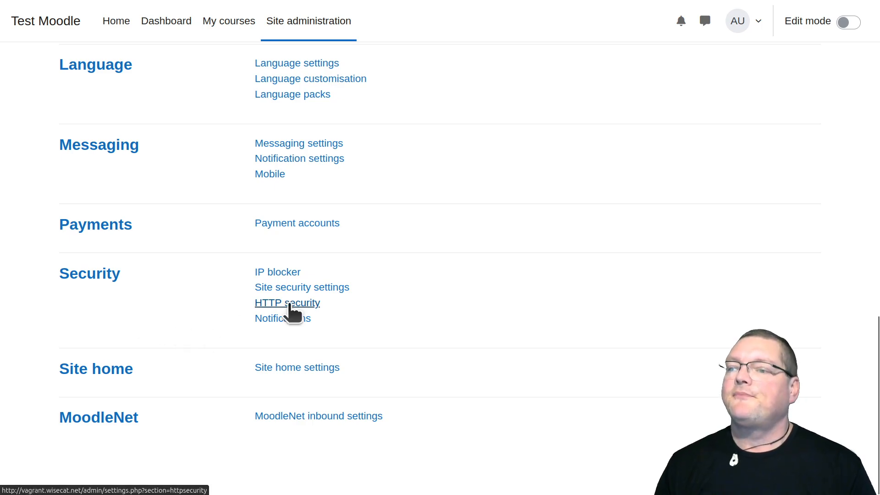
scroll(169, 298, "up", 15)
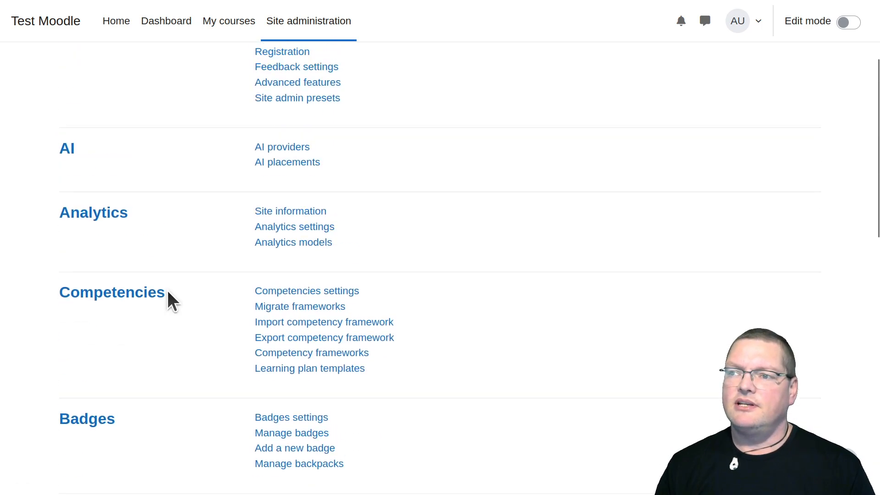
scroll(171, 301, "up", 3)
scroll(167, 290, "down", 2)
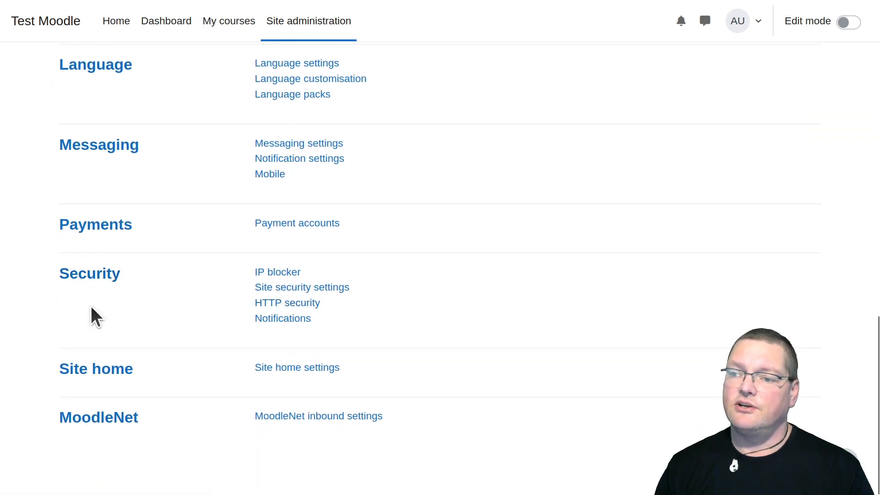
left_click(289, 303)
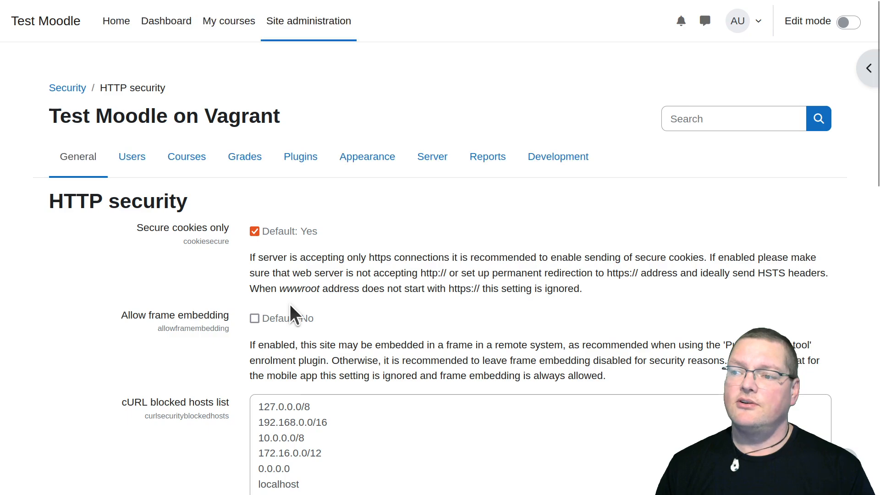
Remove the 192.168.0.0/16 entry from the cURL blocked hosts list without leaving a blank line
scroll(262, 316, "down", 5)
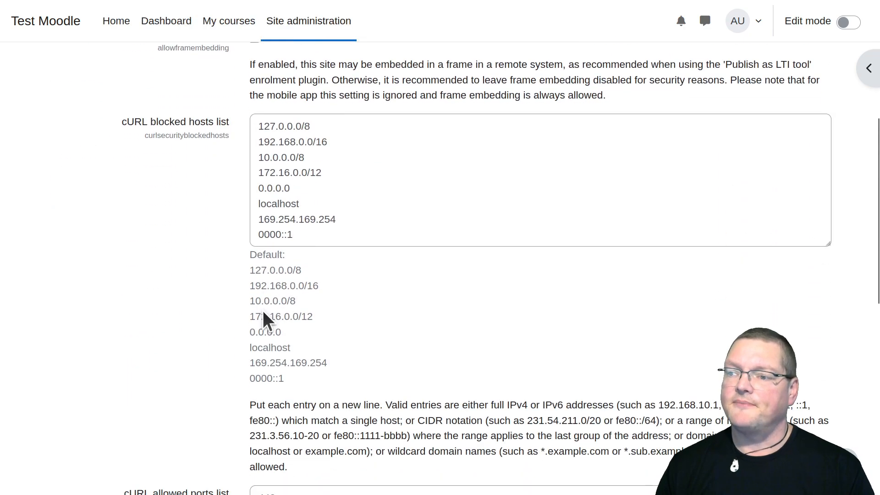
left_click(273, 142)
triple_click(272, 142)
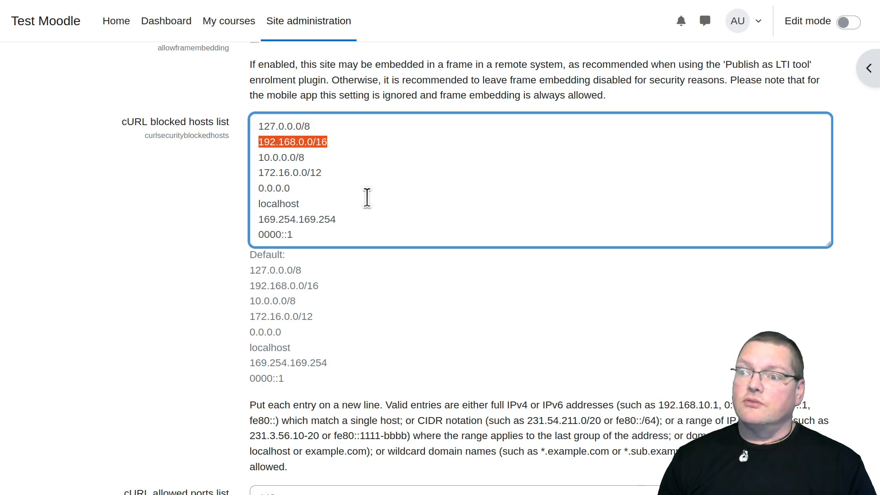
key("Delete")
key("Delete")
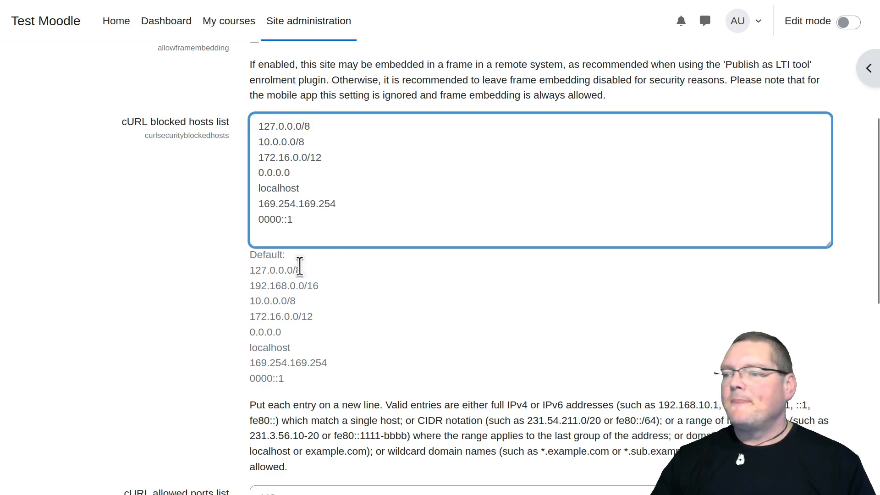
left_click(199, 343)
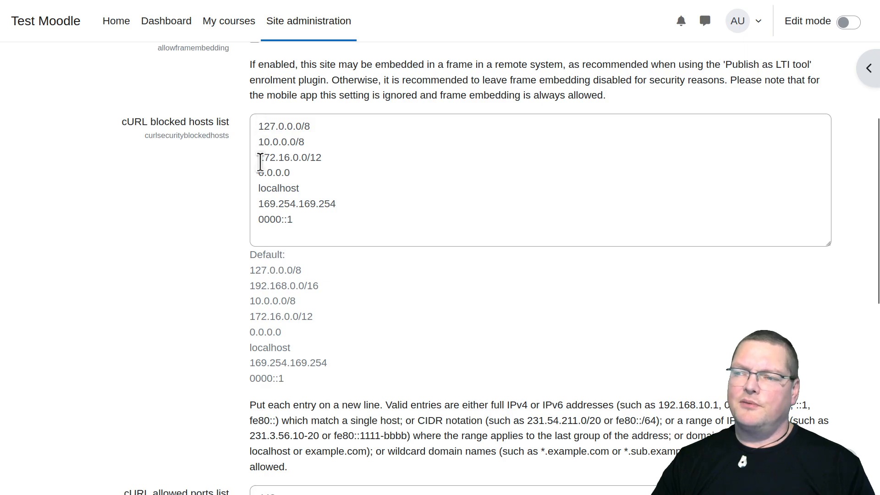
left_click(313, 223)
left_click_drag(312, 224, 228, 109)
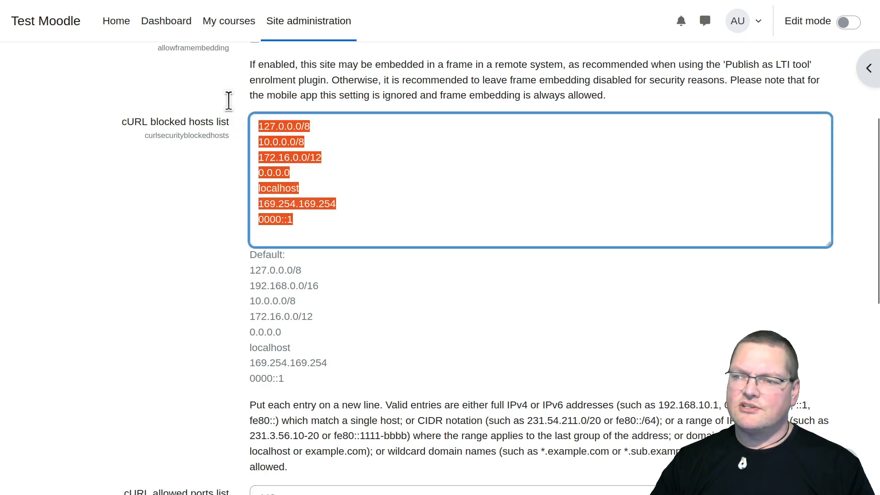
left_click(282, 236)
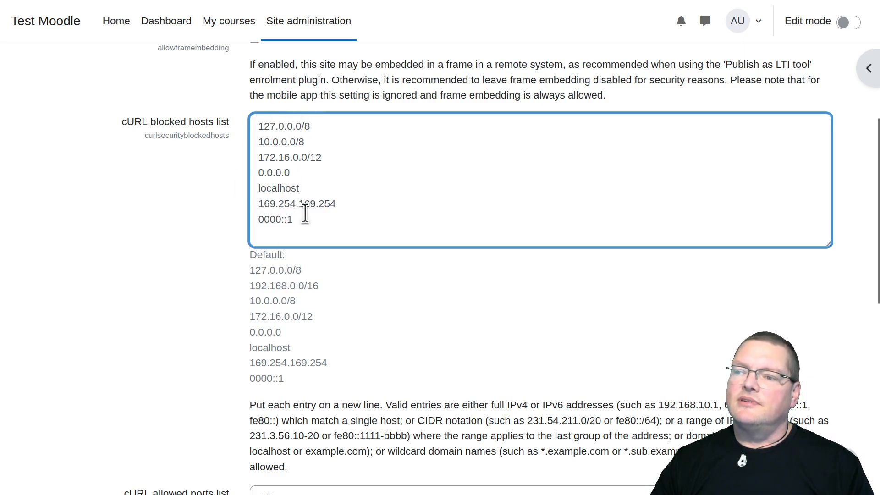
Add port 11434 on a new line in the cURL allowed ports list and save the HTTP security settings
scroll(213, 315, "down", 4)
scroll(215, 323, "down", 4)
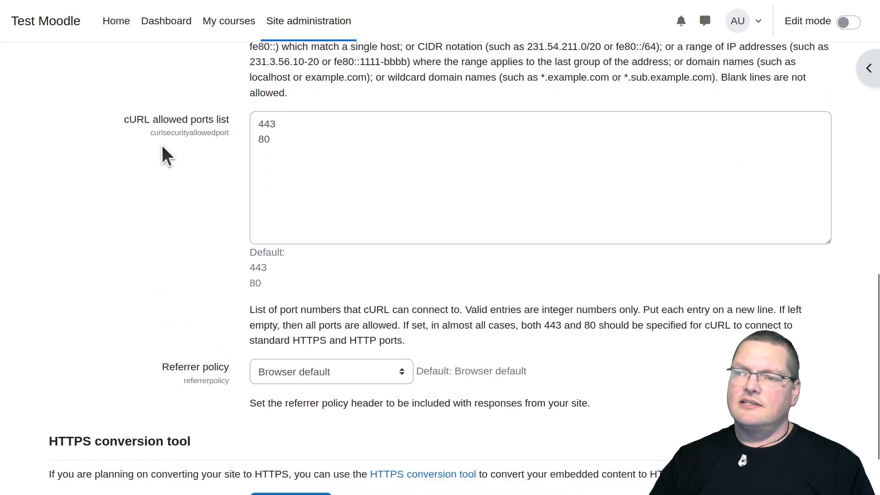
left_click(272, 161)
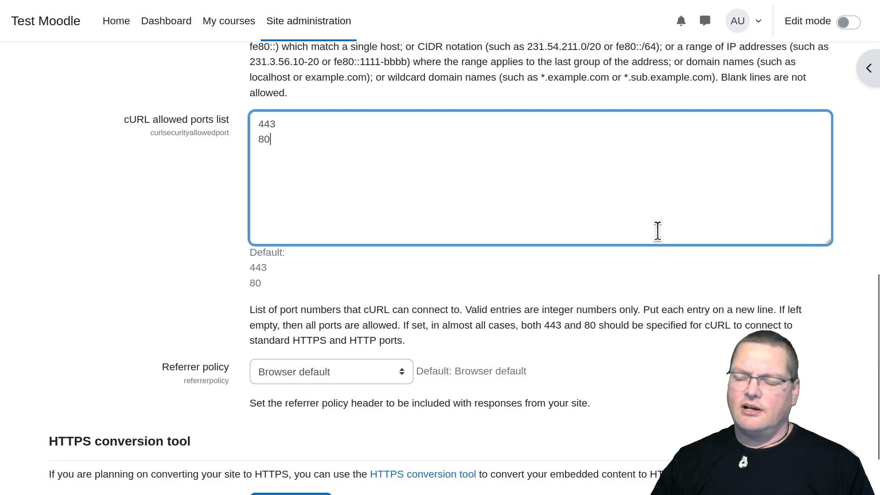
key("Return")
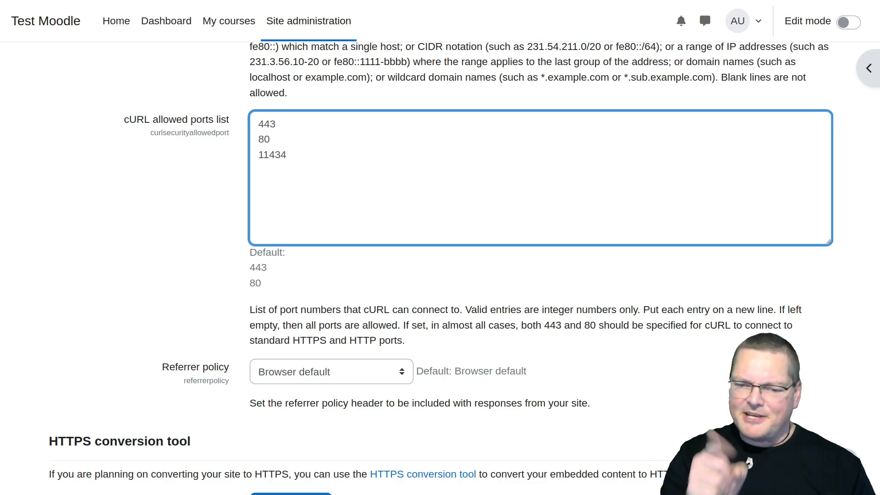
scroll(206, 362, "down", 2)
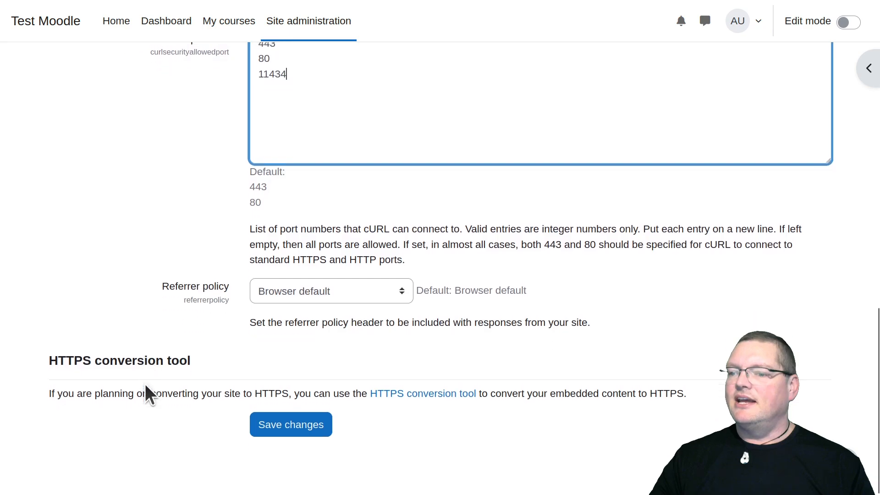
left_click(284, 426)
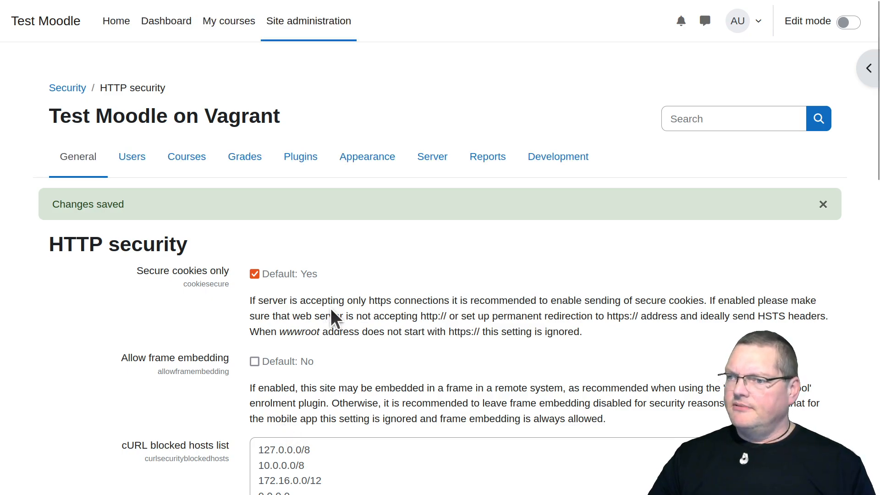
Look over the saved HTTP security settings and start creating a new course from the My courses page
scroll(331, 308, "down", 10)
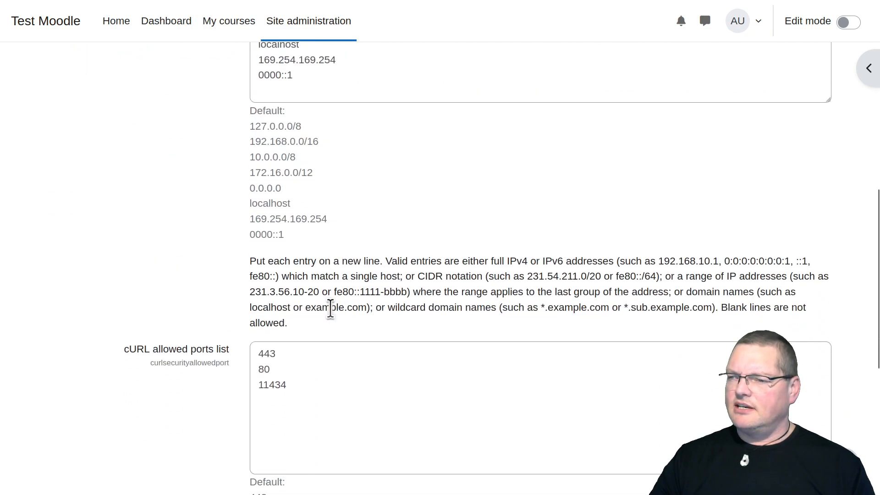
scroll(331, 308, "up", 10)
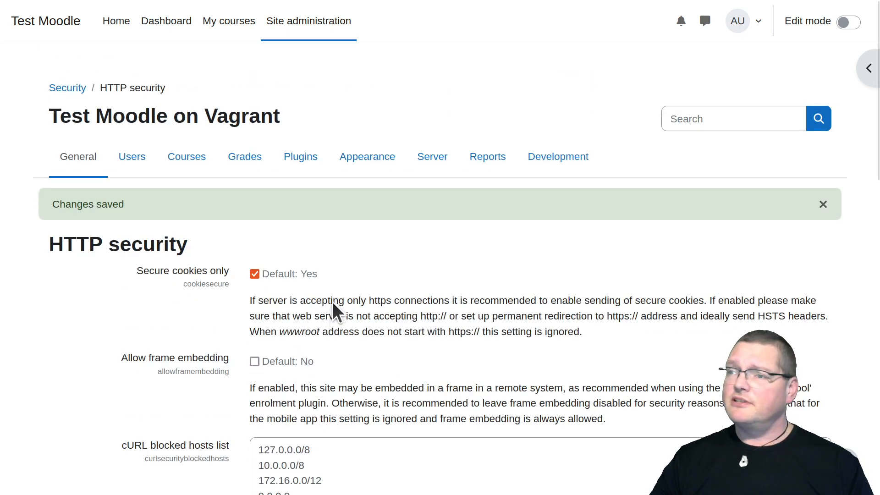
left_click(238, 24)
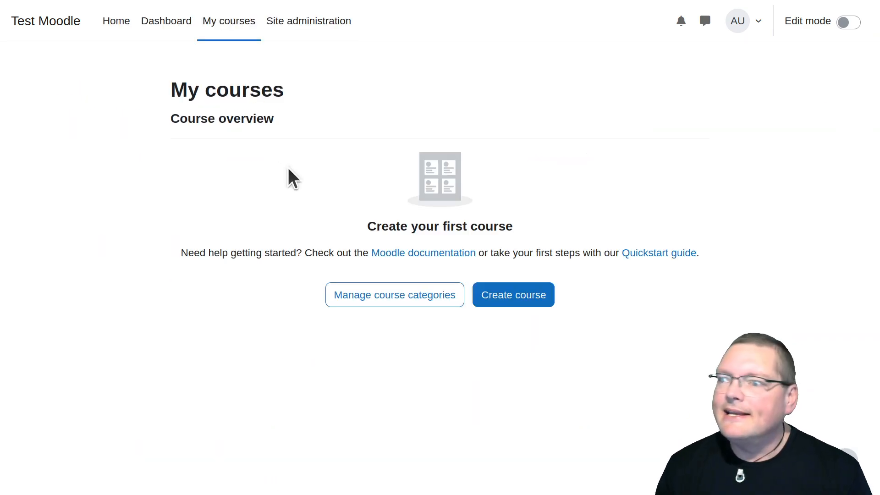
left_click(512, 303)
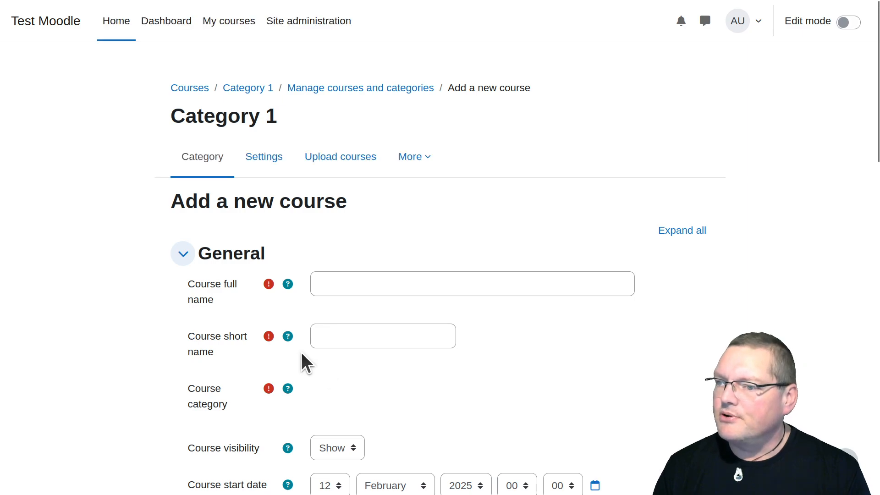
Enter "Intro to AI" as both the full name and the short name of the new course
left_click(432, 284)
type("Intr")
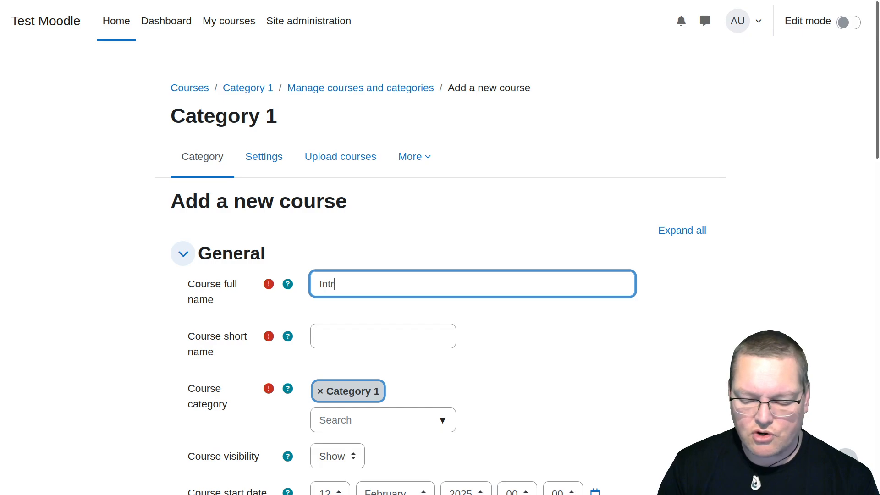
type("o to AI")
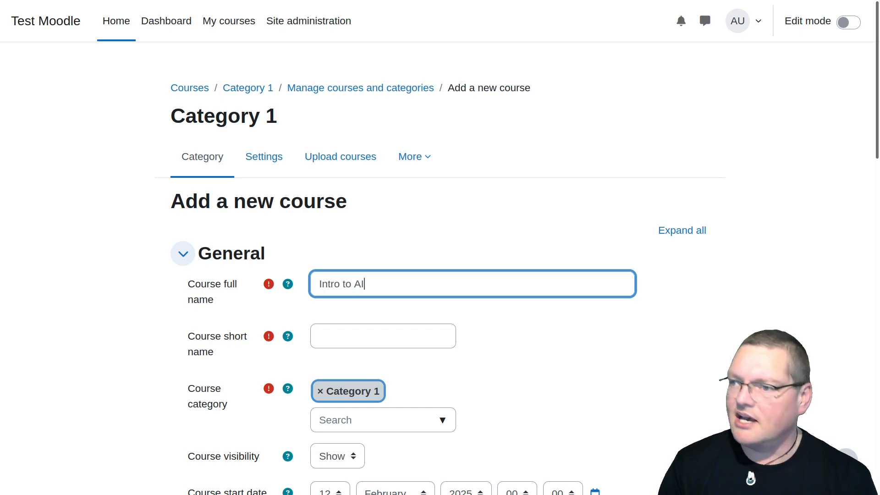
key("ctrl+a")
key("ctrl+c")
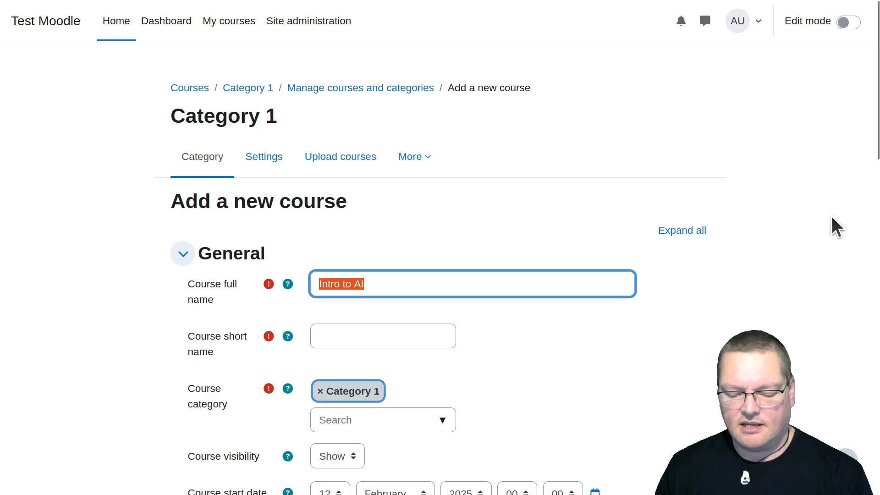
left_click(447, 338)
key("ctrl+v")
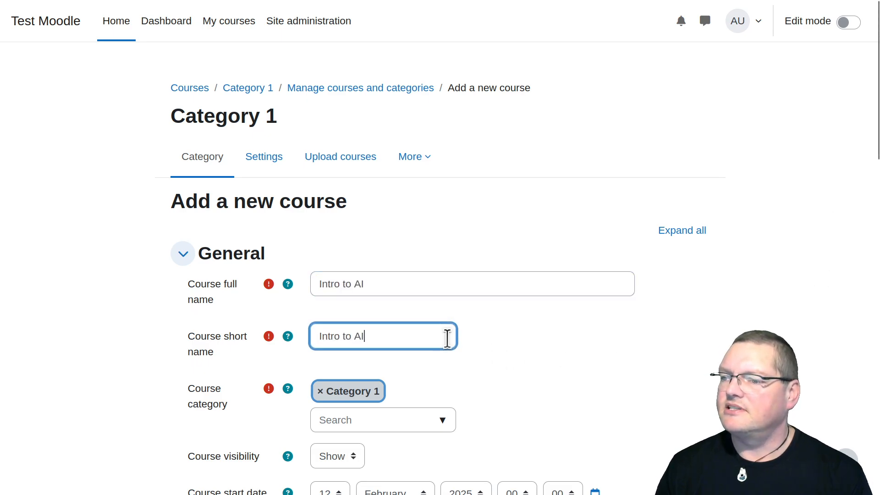
Start AI content generation for the course summary, then read through the AI usage policy and accept it
scroll(514, 362, "down", 10)
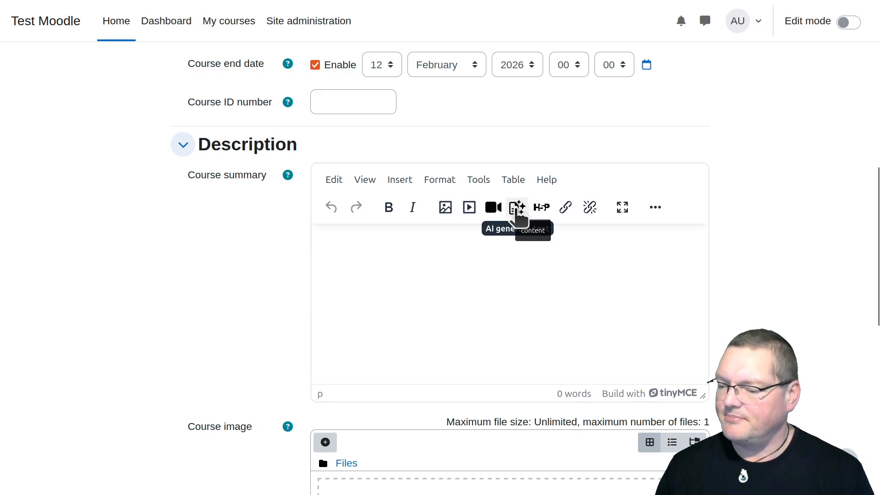
left_click(517, 209)
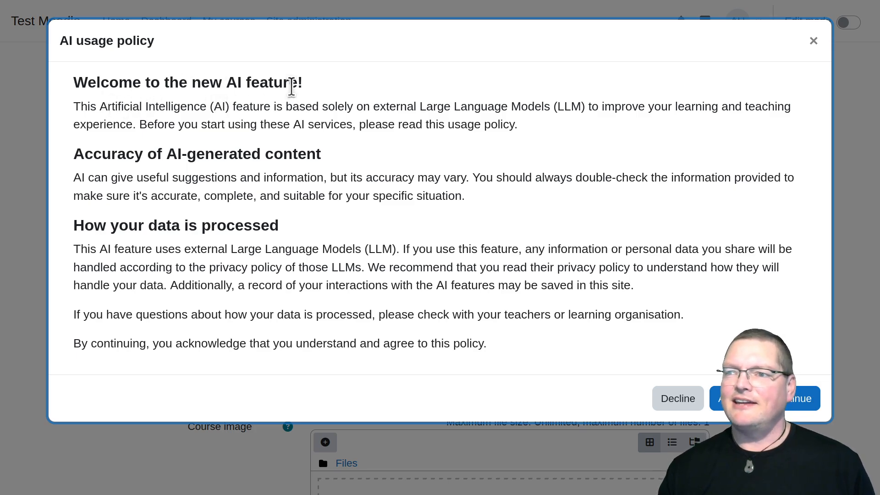
left_click_drag(298, 81, 73, 81)
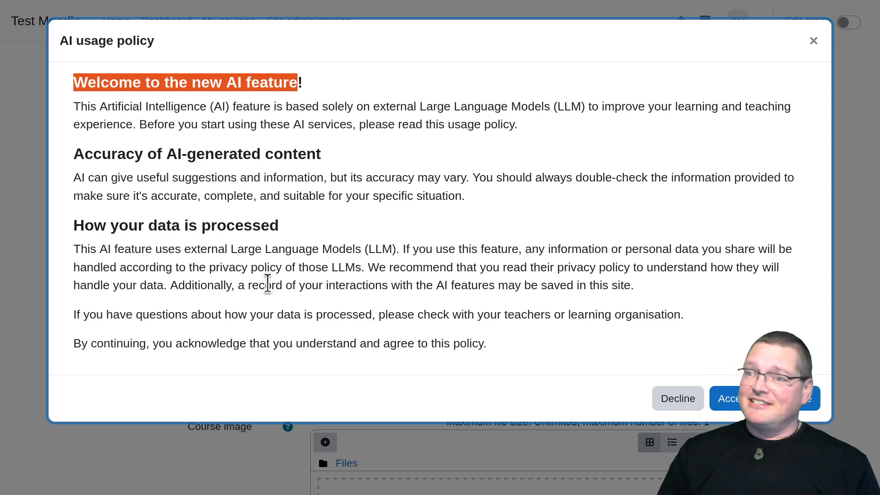
left_click(269, 283)
left_click_drag(167, 141, 339, 268)
left_click(394, 281)
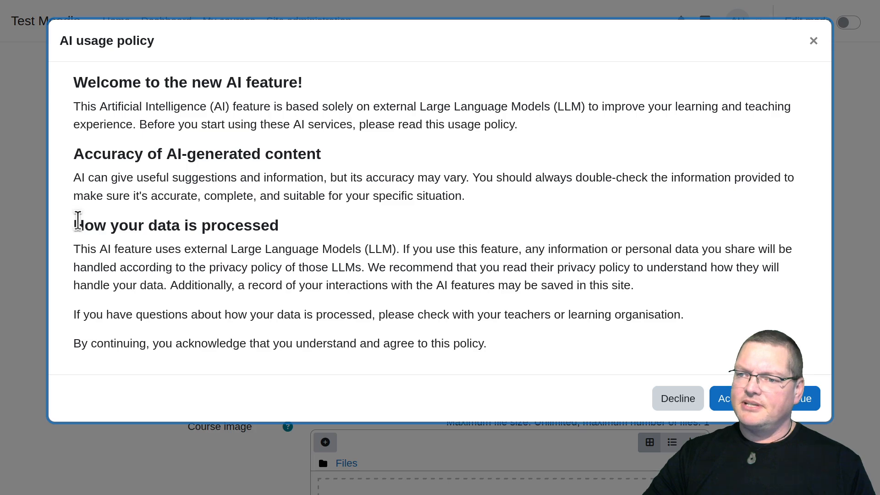
left_click_drag(74, 222, 240, 249)
left_click(240, 248)
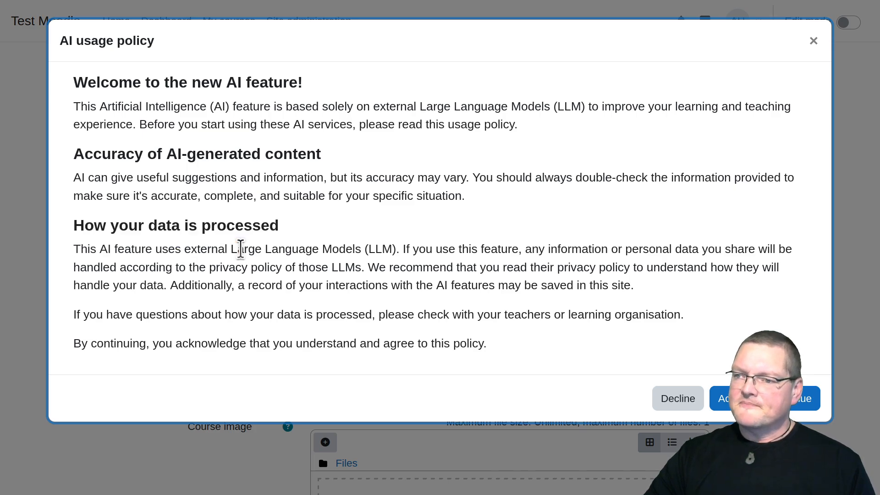
left_click_drag(231, 249, 434, 265)
left_click(585, 254)
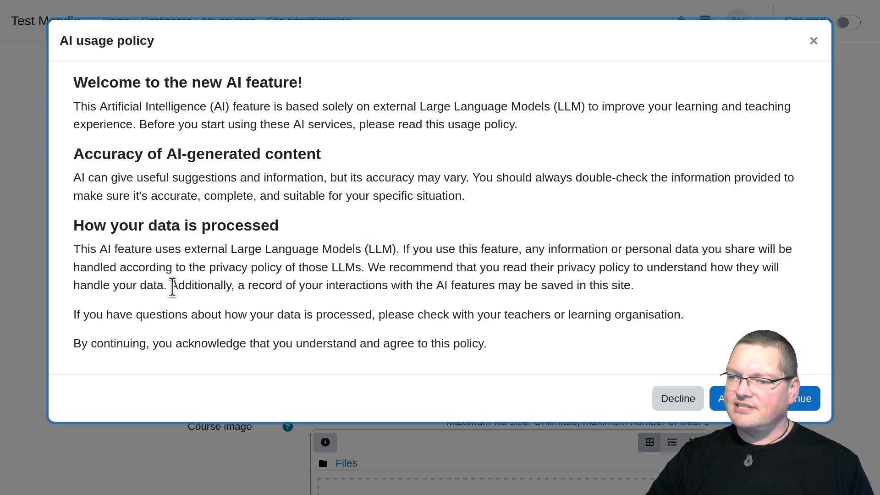
left_click_drag(117, 267, 361, 267)
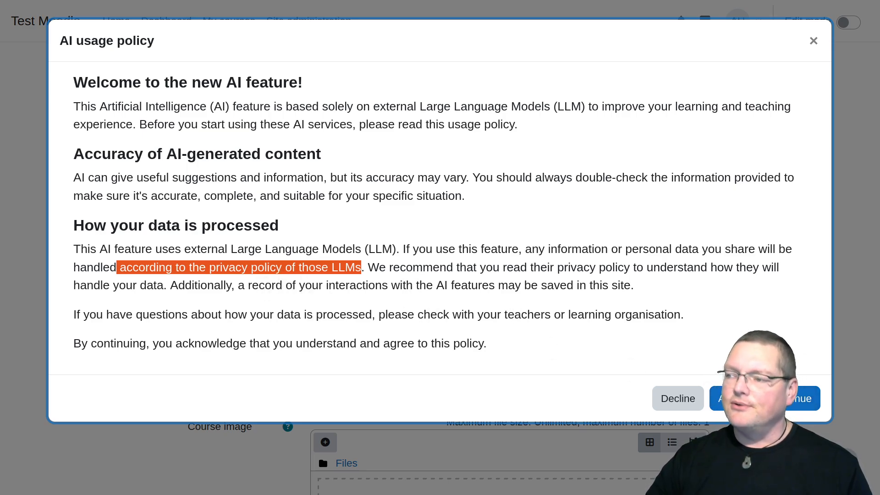
left_click(765, 399)
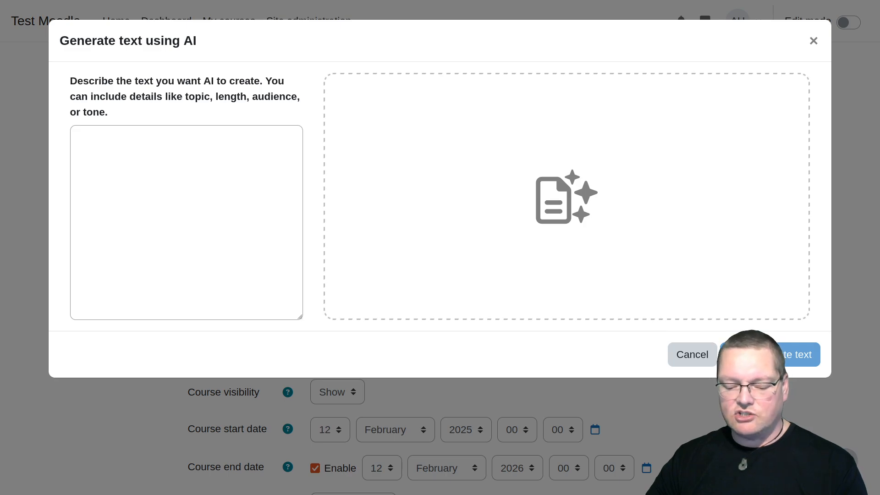
Generate AI text from the prompt: Create a course introduction for a course titled "Introduction to AI in education."
left_click(180, 278)
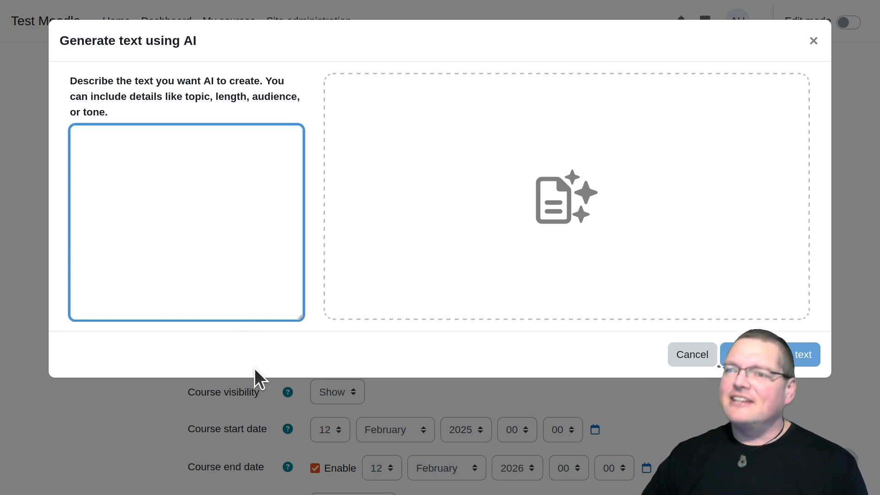
type("Create a course introduction for a course titled \"Introduction to AI in education.\"")
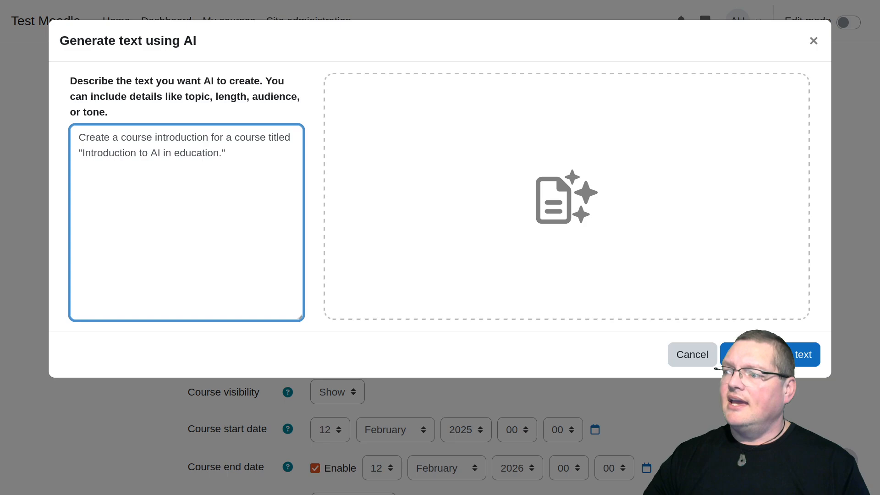
left_click(755, 355)
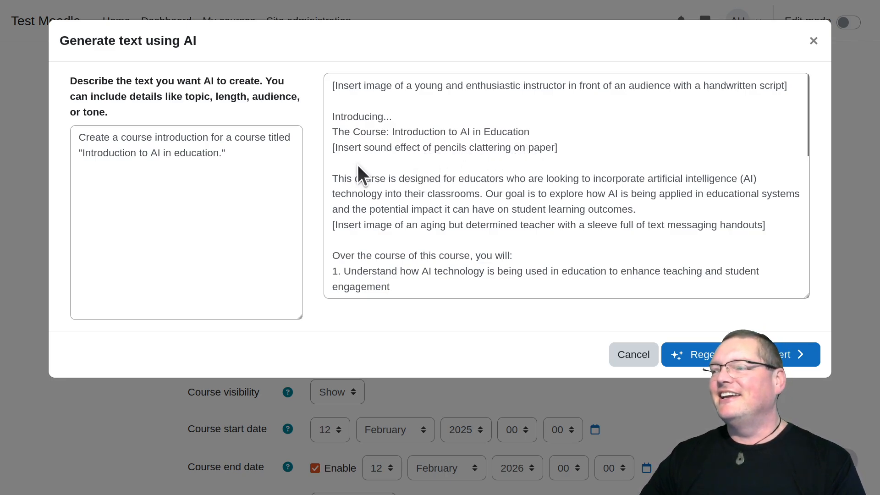
Read through the generated course introduction from beginning to end
scroll(513, 191, "down", 3)
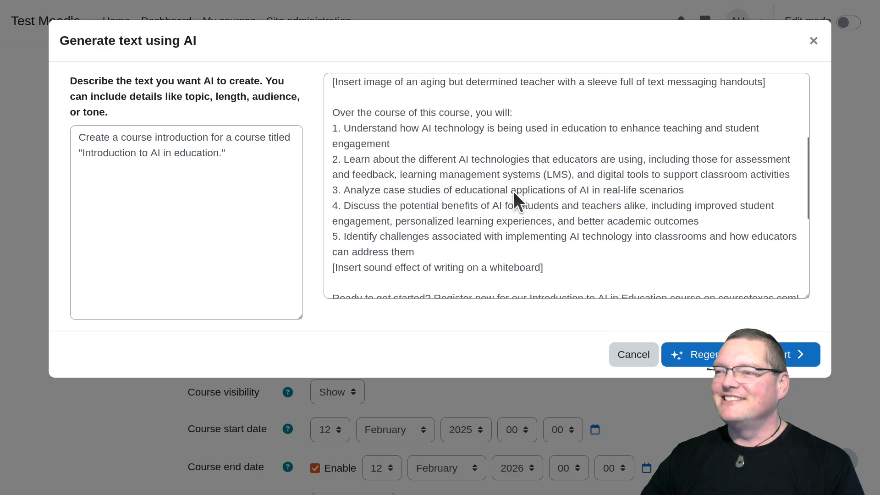
scroll(513, 191, "up", 3)
scroll(513, 191, "down", 2)
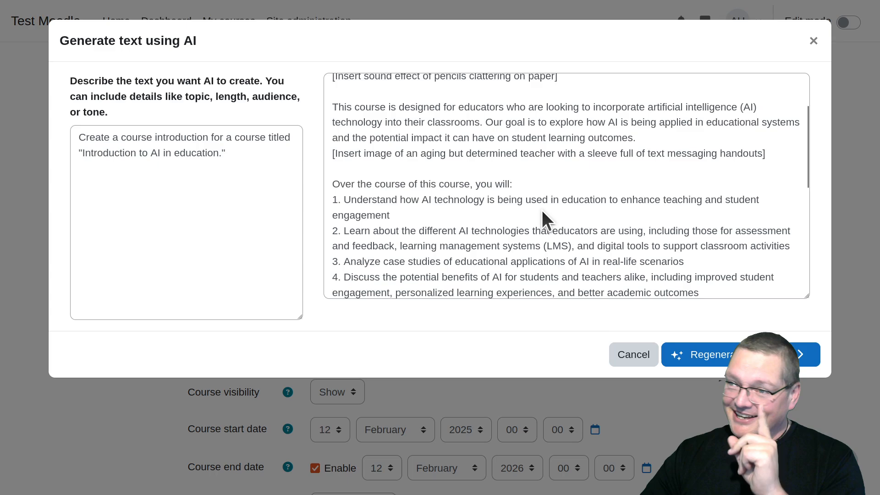
scroll(542, 209, "up", 2)
scroll(540, 210, "down", 7)
scroll(541, 209, "down", 1)
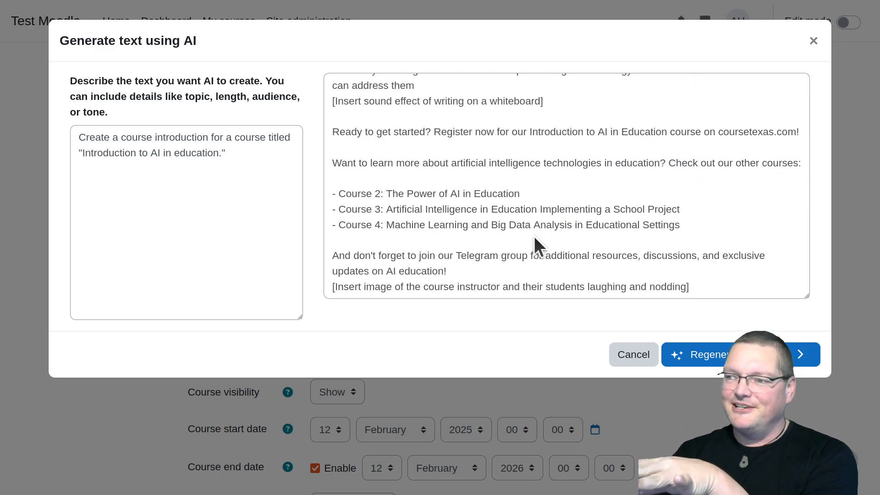
scroll(534, 237, "up", 8)
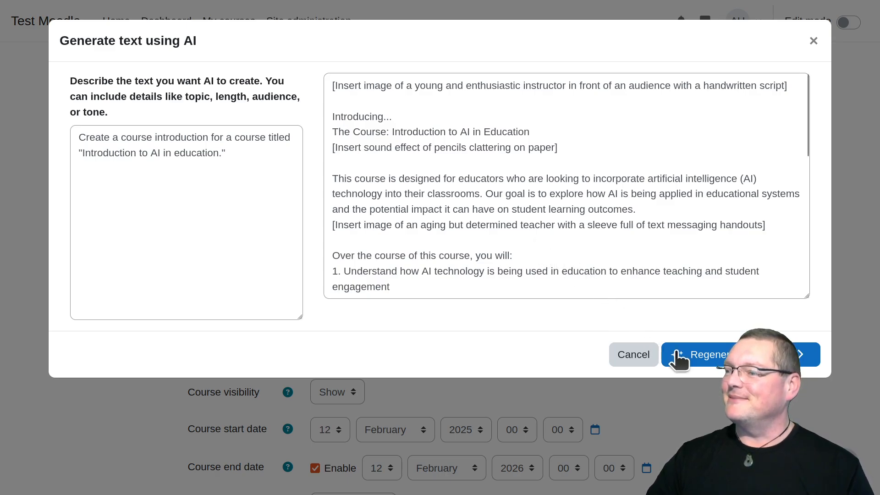
Regenerate the course introduction from the same prompt, skim the new version and insert it into the course summary
left_click(682, 355)
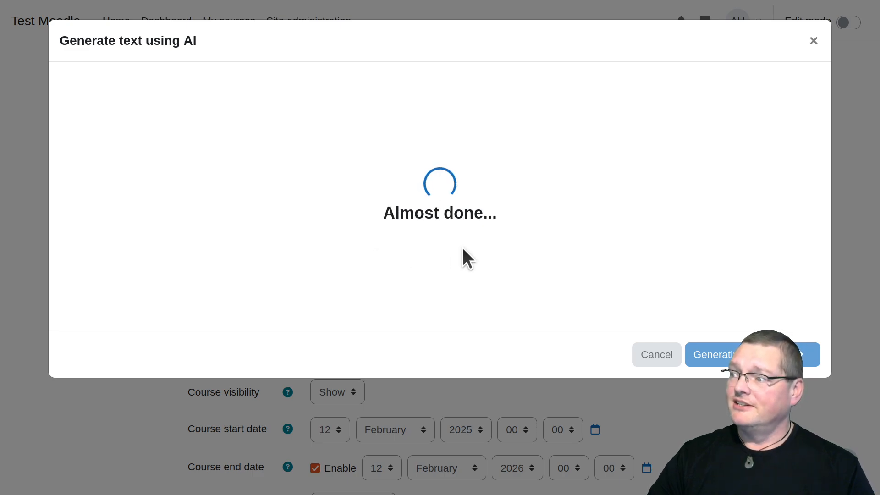
scroll(462, 248, "down", 10)
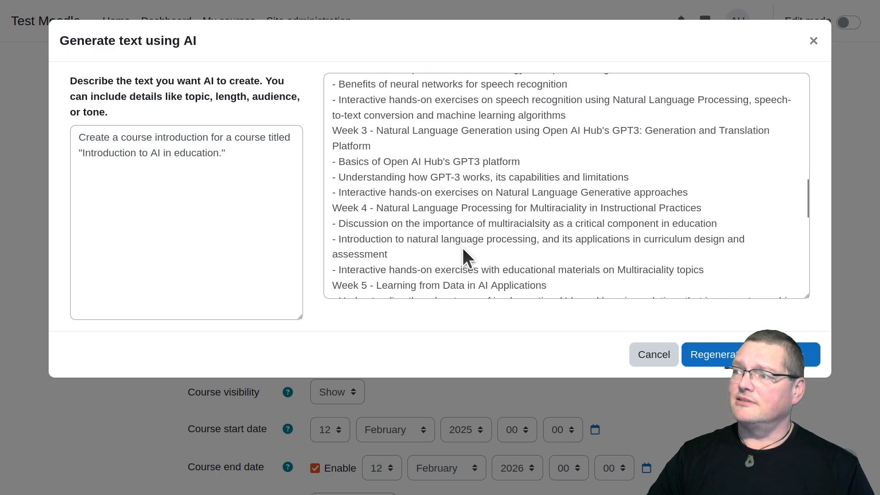
scroll(463, 247, "down", 5)
scroll(463, 247, "up", 12)
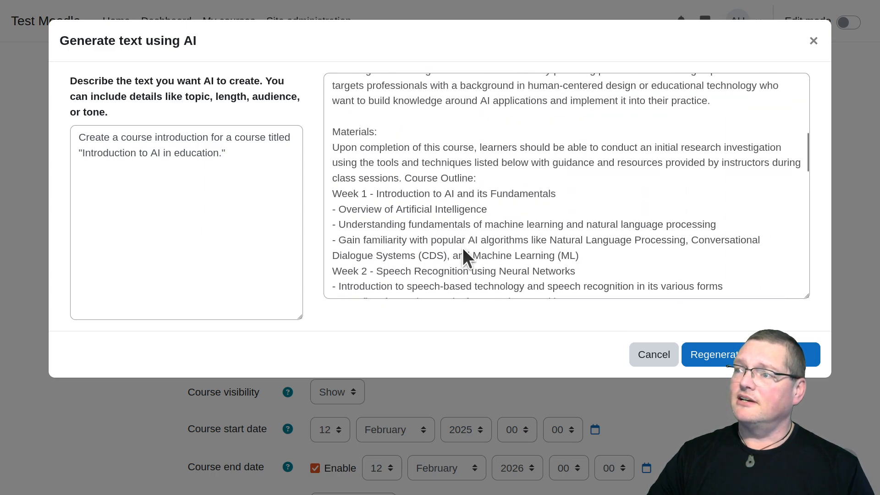
scroll(462, 247, "up", 6)
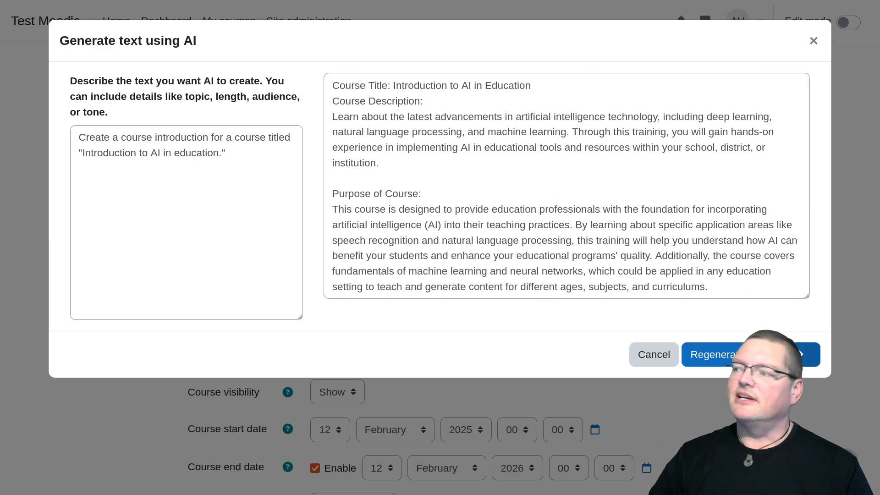
left_click(799, 354)
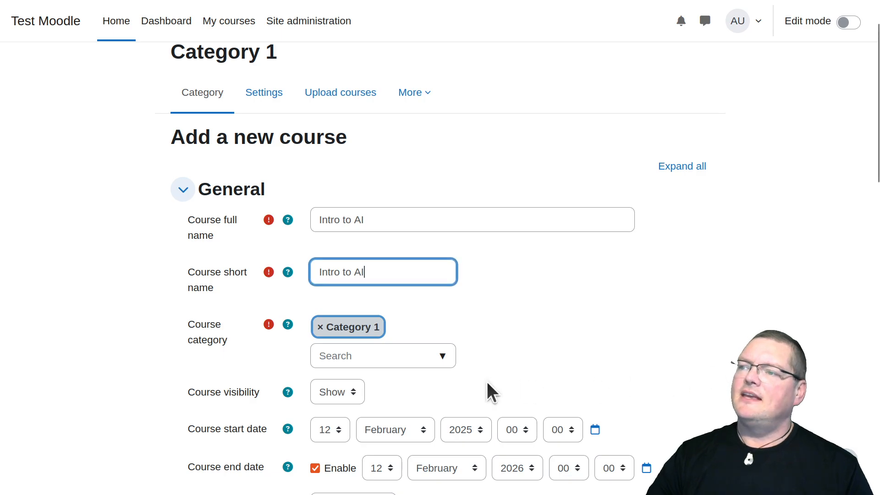
Check the inserted course summary, then save and display the new course, skipping the guided tour
scroll(486, 381, "down", 8)
scroll(486, 381, "down", 1)
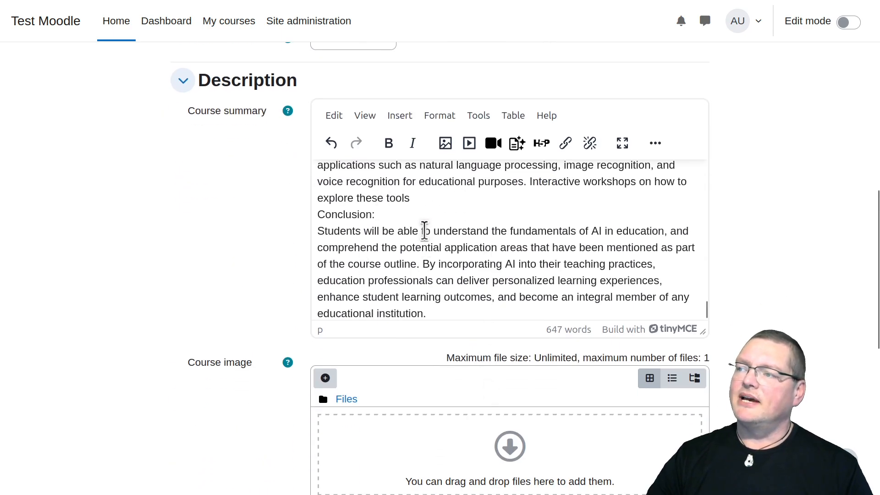
scroll(424, 233, "up", 3)
scroll(423, 233, "up", 3)
scroll(423, 233, "down", 6)
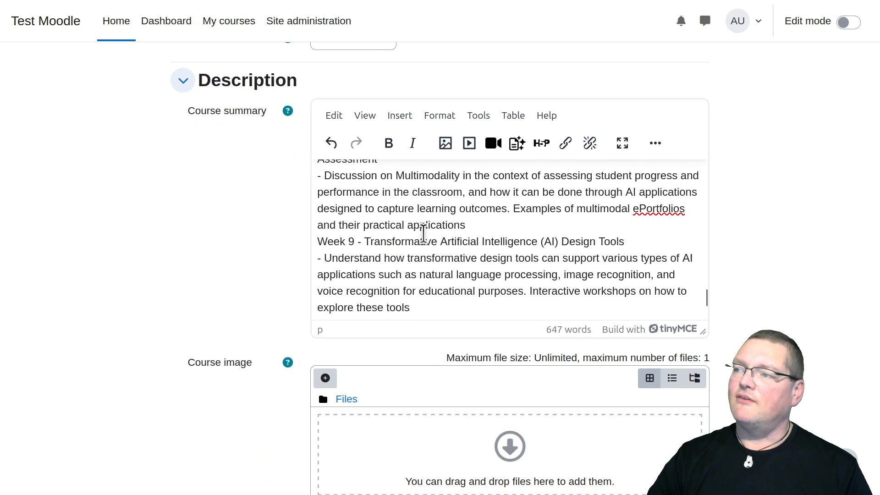
scroll(423, 234, "down", 1)
scroll(720, 372, "down", 8)
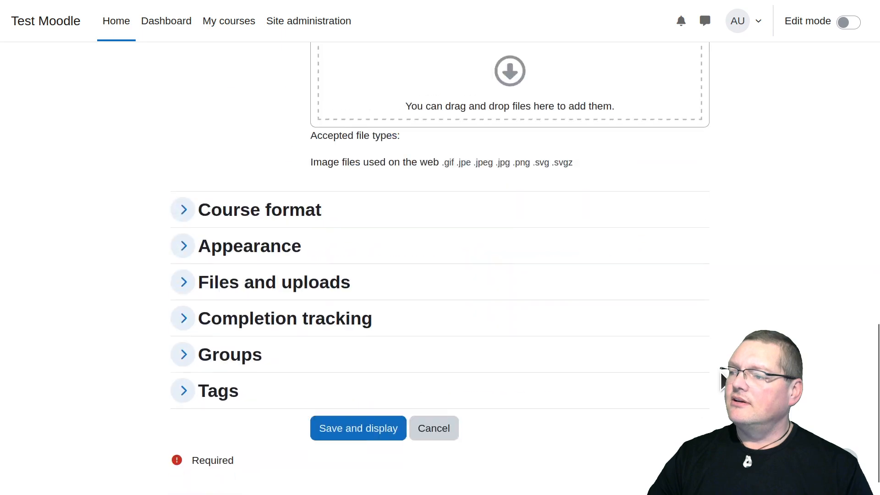
left_click(386, 396)
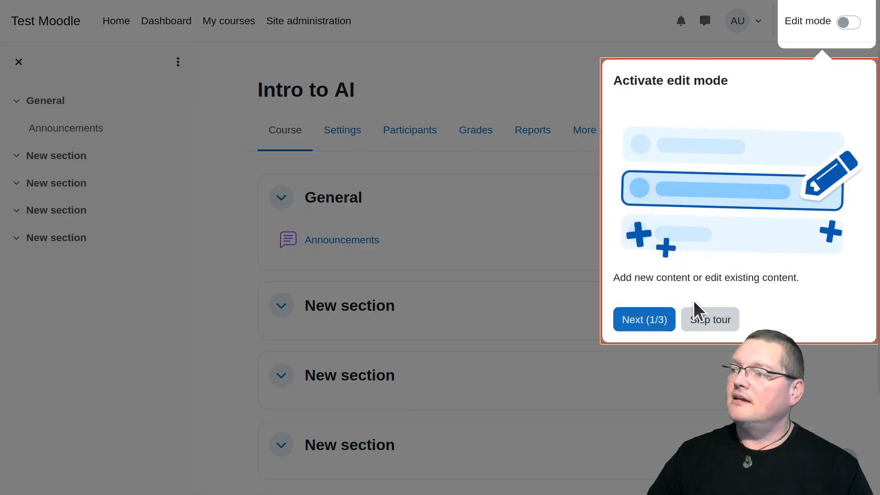
left_click(709, 319)
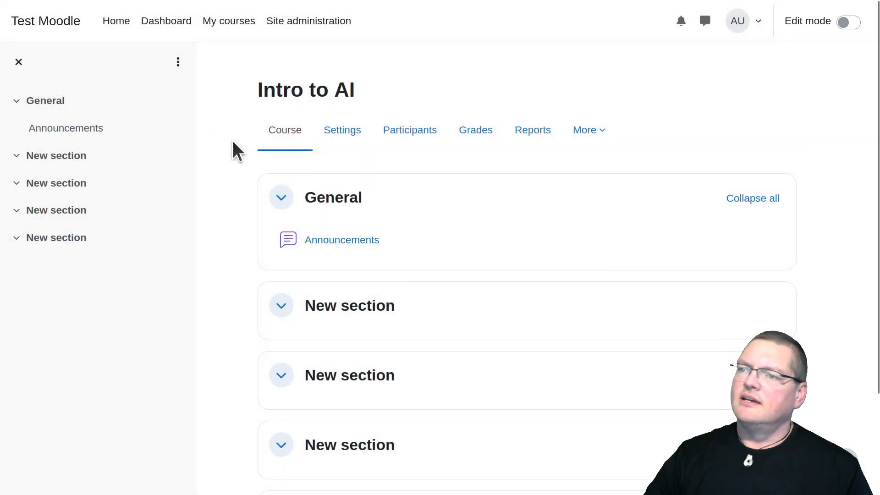
Switch the course overview on the My courses page to the Summary layout
left_click(202, 34)
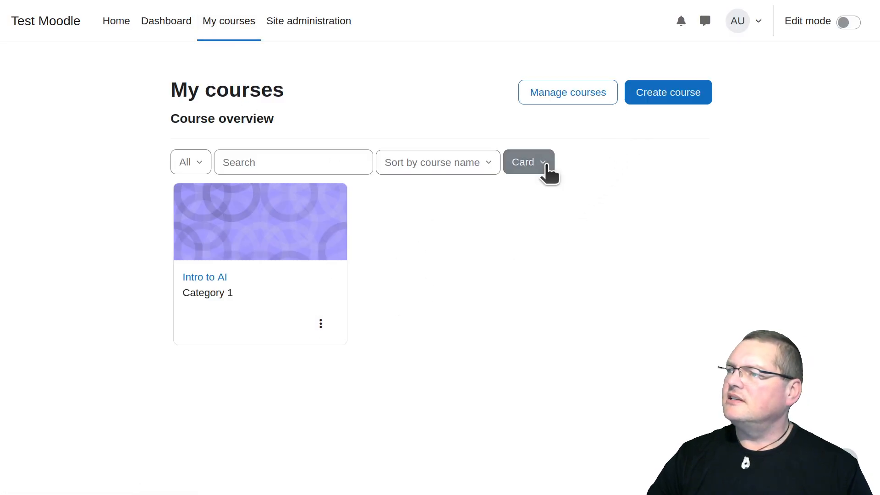
left_click(534, 165)
left_click(545, 234)
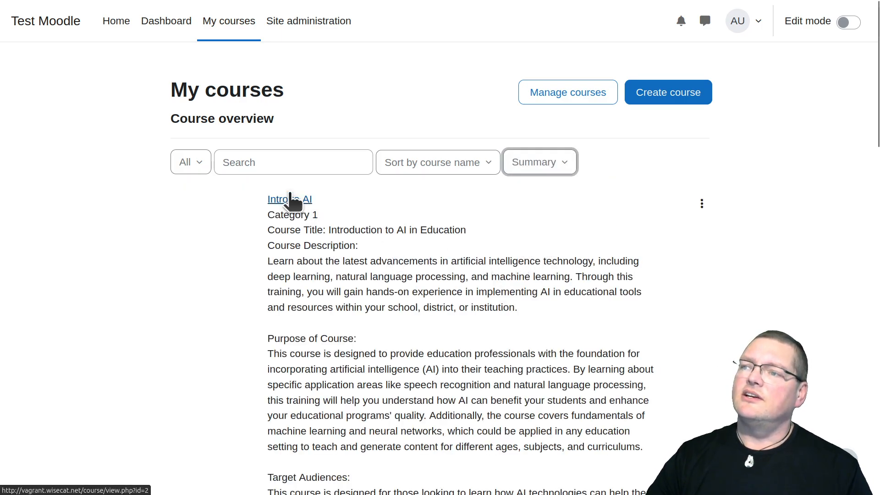
Skim the Intro to AI course description on the My courses page and copy its entire text from beginning to end
scroll(318, 282, "down", 20)
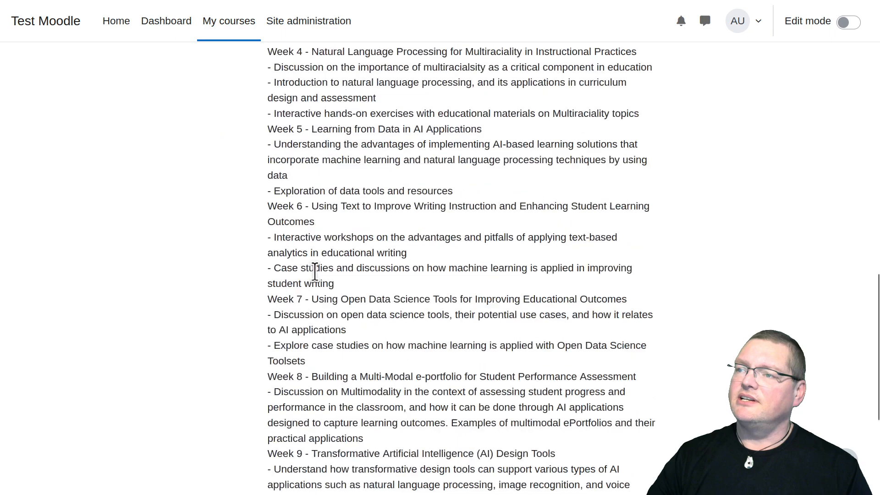
scroll(314, 272, "up", 20)
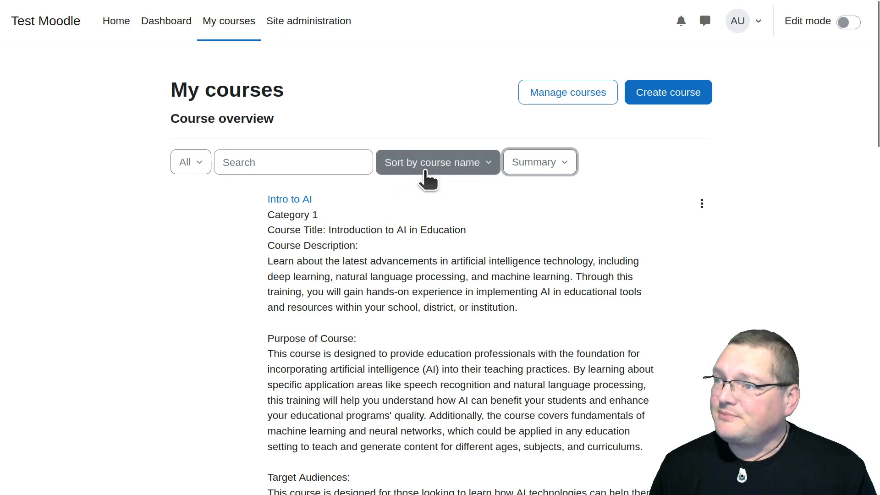
left_click(286, 235)
left_click_drag(286, 236, 646, 398)
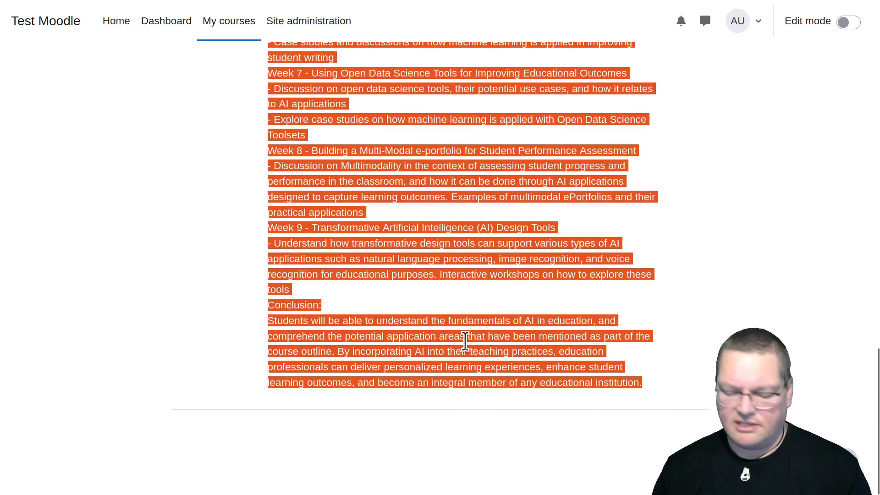
scroll(465, 341, "up", 15)
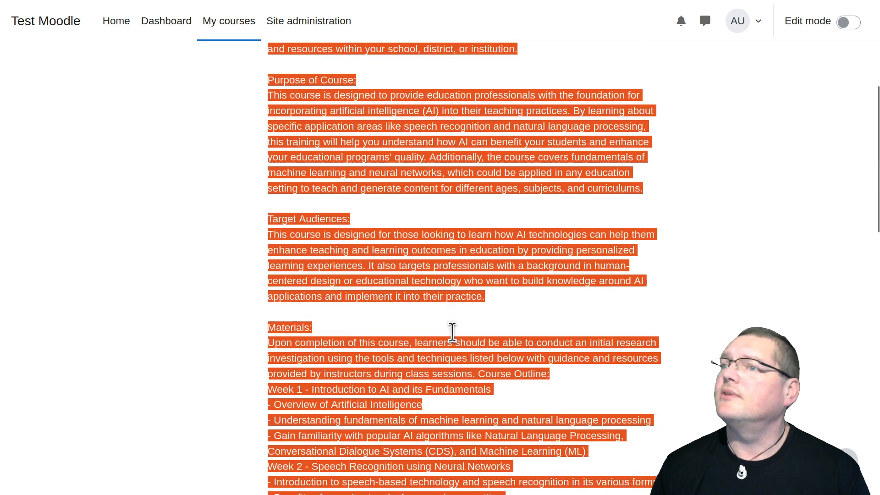
Open the Intro to AI course, turn on editing and add a Page resource to the General section
left_click(295, 202)
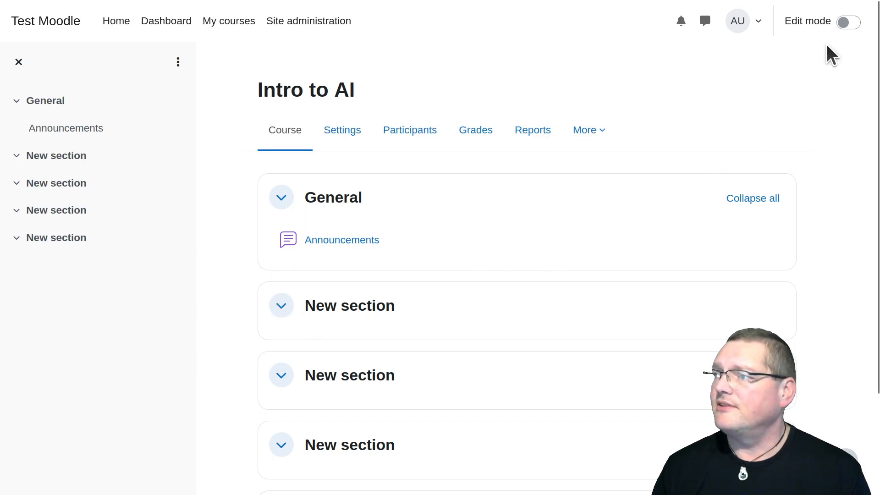
left_click(841, 24)
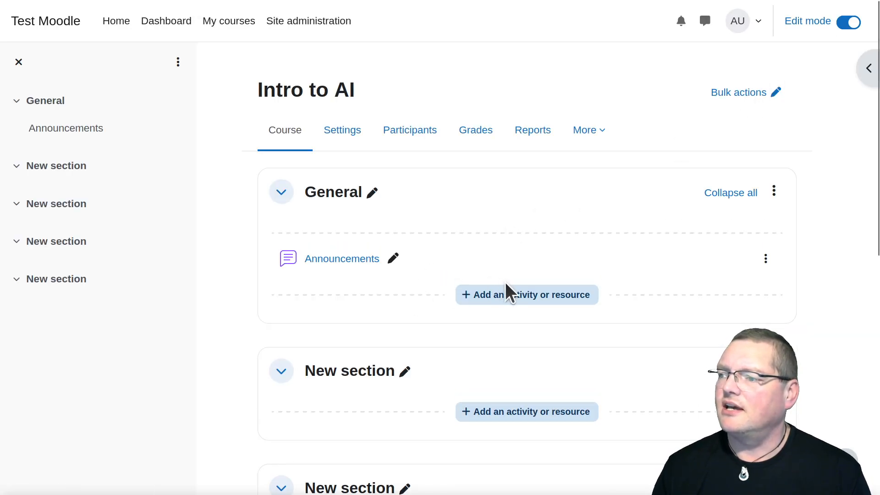
left_click(513, 295)
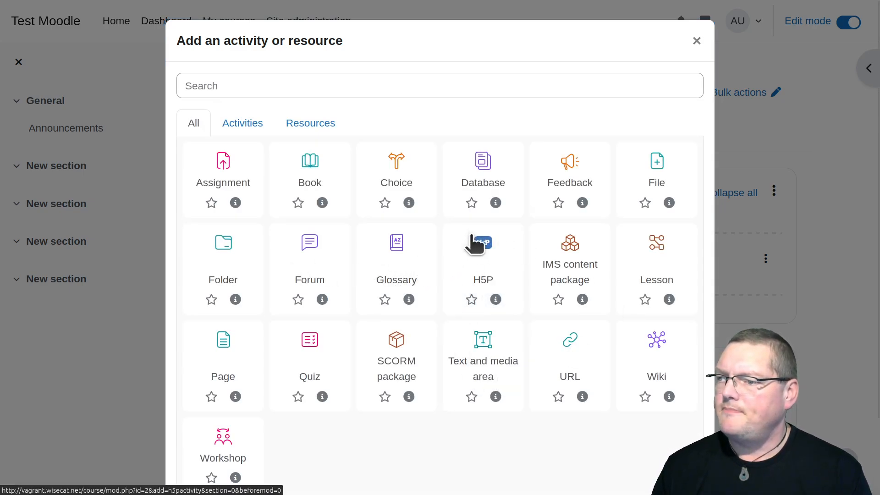
left_click(224, 346)
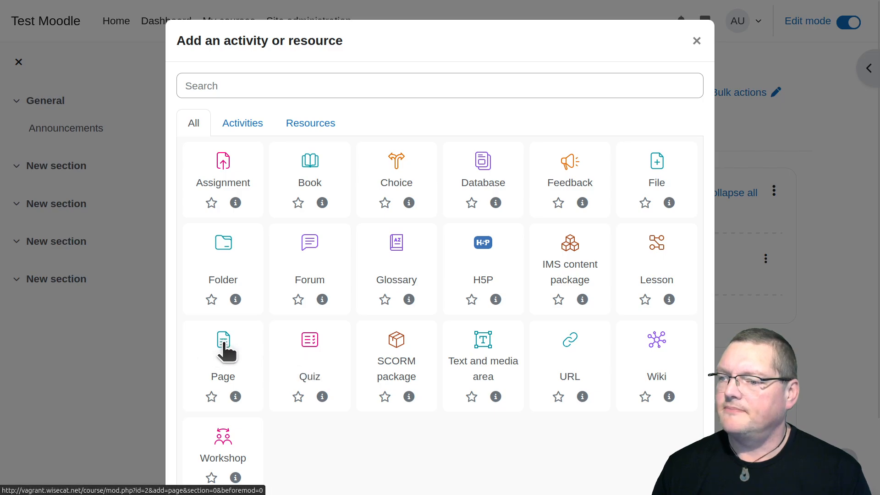
Paste the copied course text into the new page's description and name the page "Course Outline"
left_click(456, 375)
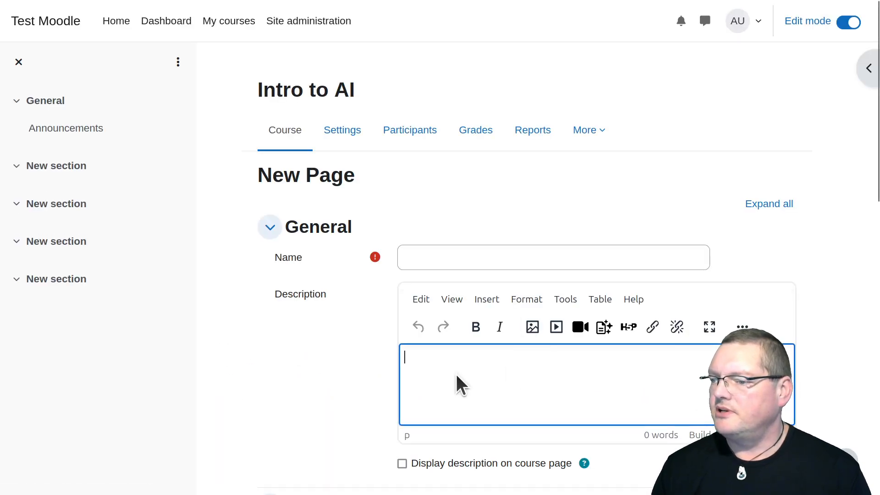
key("ctrl+v")
left_click(458, 259)
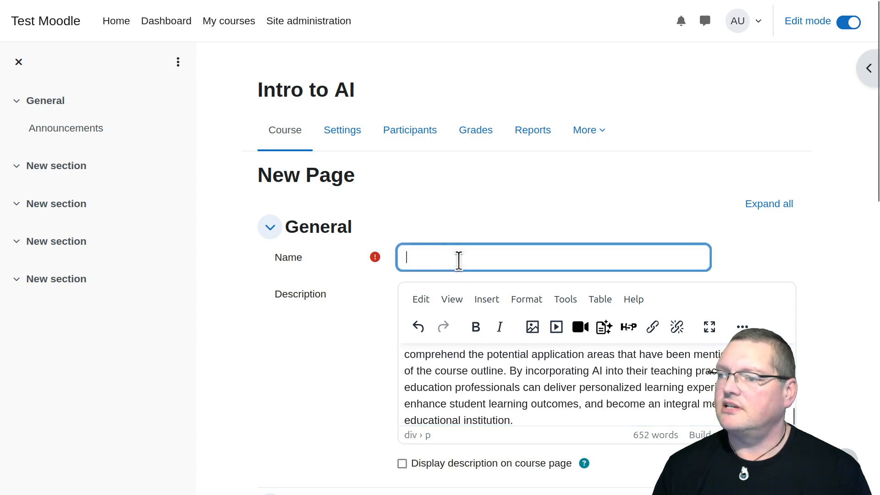
type("Course Outl")
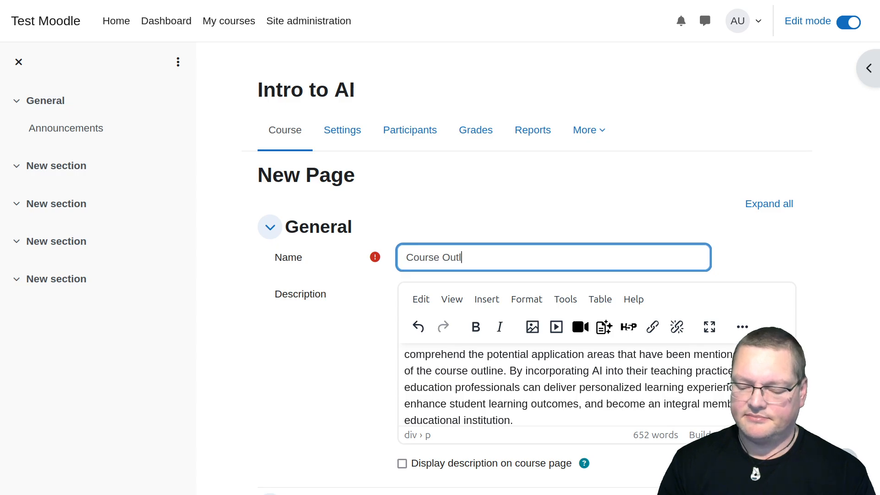
Paste the copied course text into the required page content, then save the page and return to the course
scroll(299, 373, "down", 10)
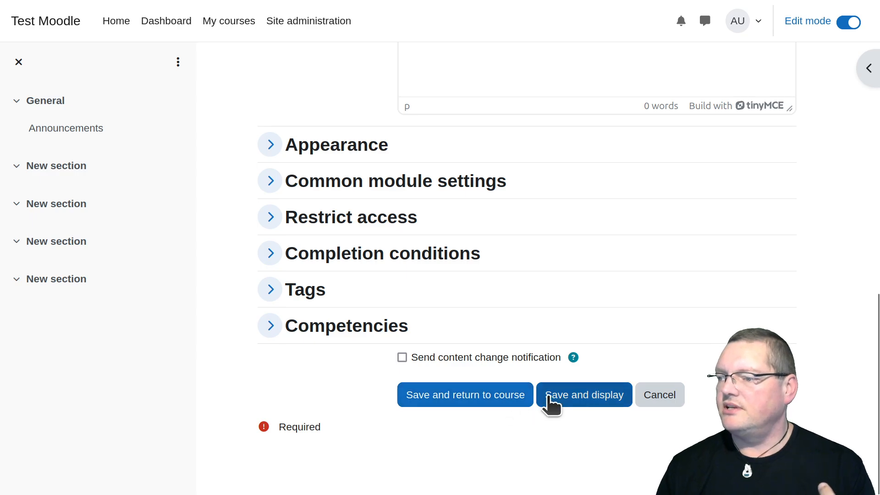
left_click(495, 396)
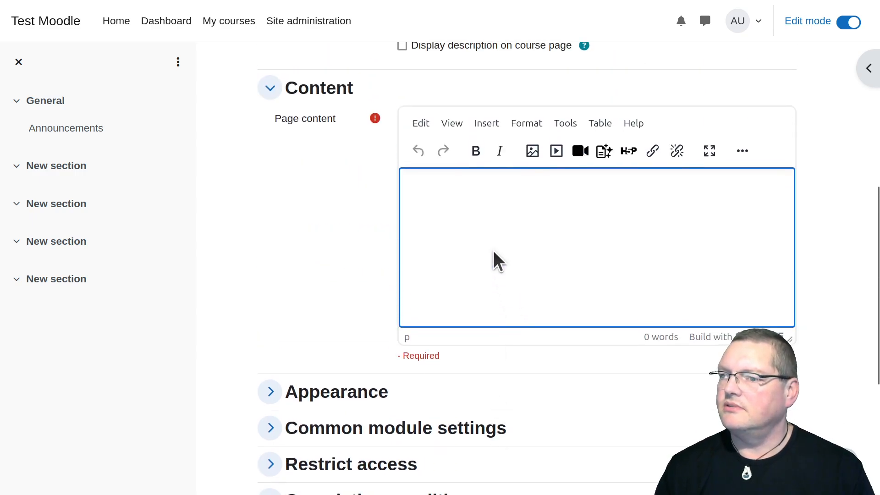
key("ctrl+v")
scroll(493, 250, "up", 10)
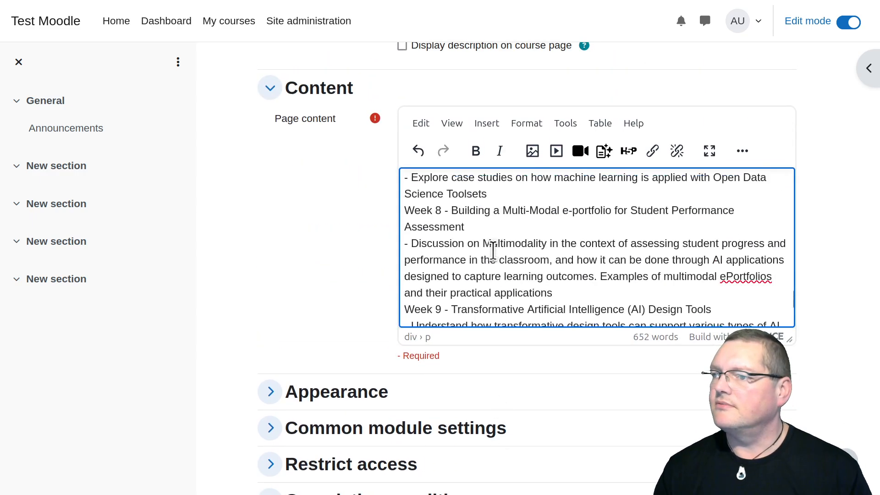
scroll(281, 277, "up", 5)
scroll(281, 277, "down", 10)
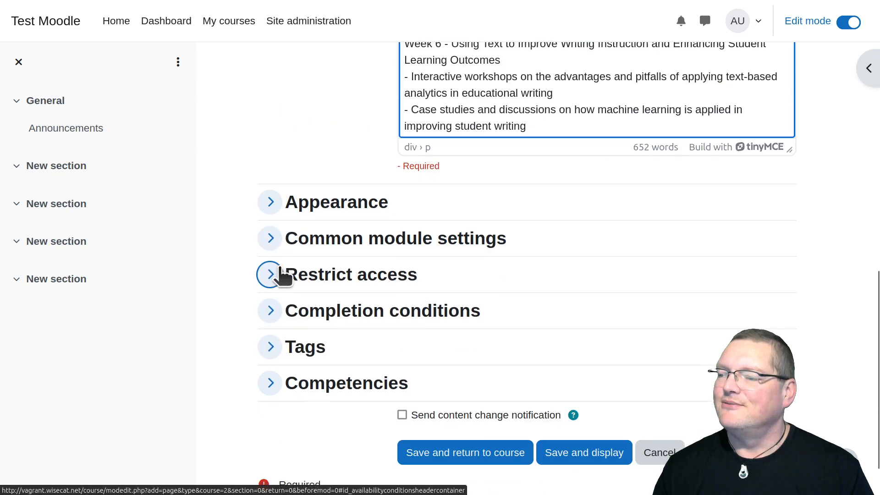
left_click(483, 395)
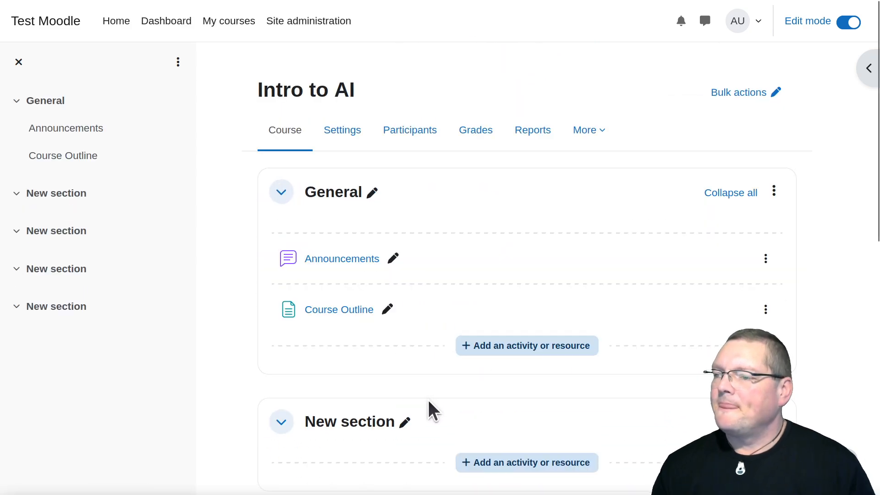
Turn off editing, open the Course Outline page and skim through its content
left_click(840, 24)
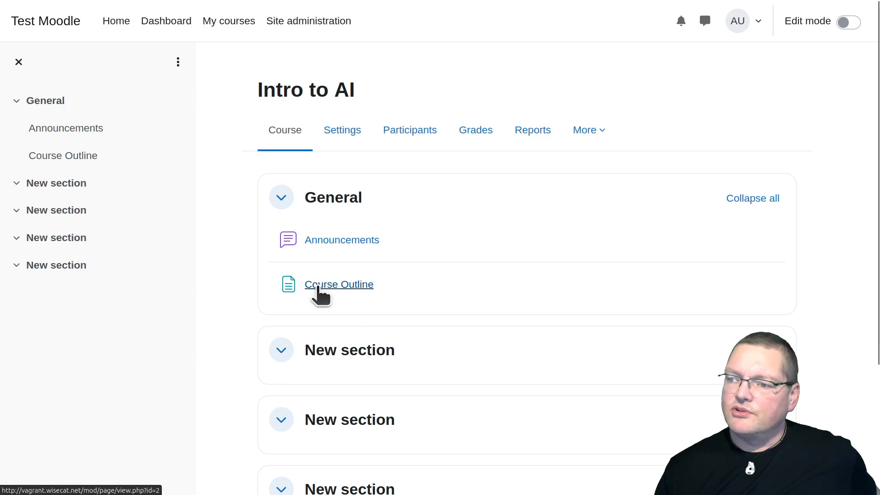
left_click(317, 286)
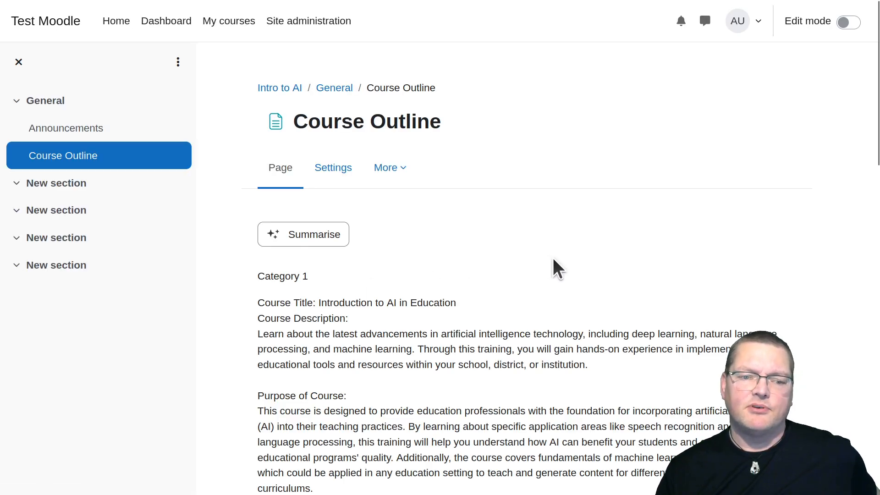
scroll(555, 266, "down", 10)
scroll(562, 270, "down", 3)
scroll(562, 271, "up", 15)
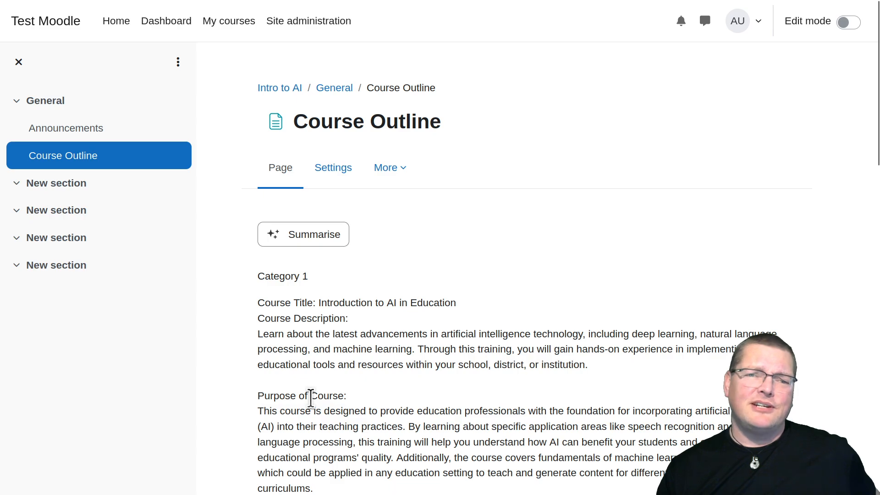
Generate an AI summary of the Course Outline page and read it through to the end
left_click(294, 247)
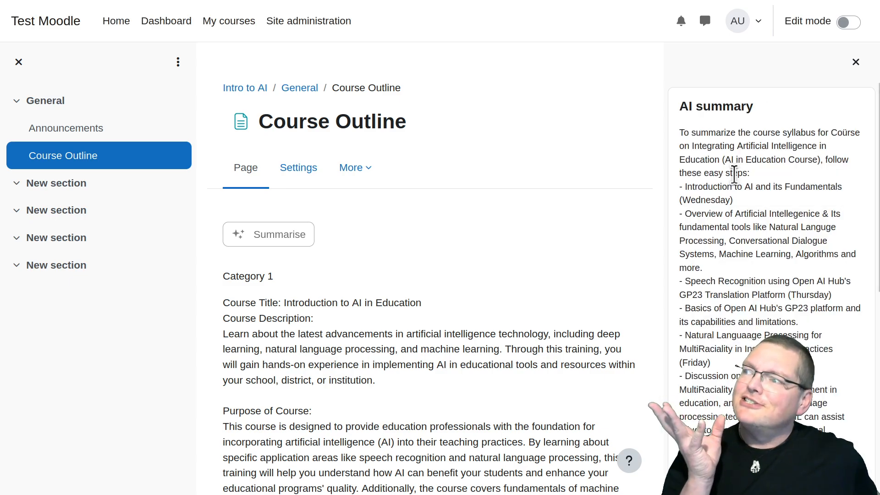
scroll(749, 257, "down", 6)
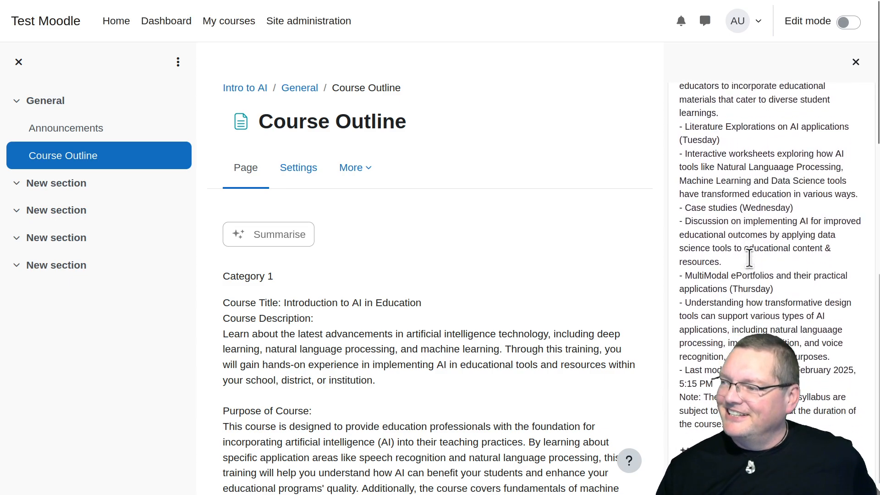
scroll(749, 258, "up", 8)
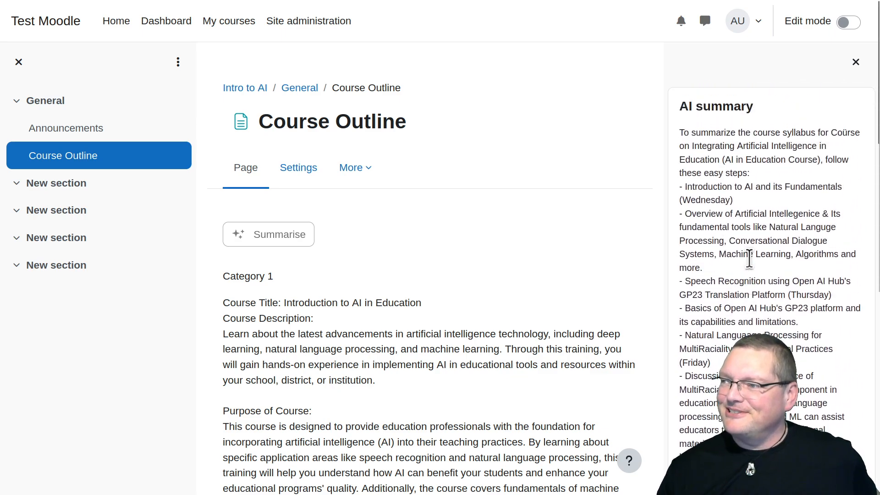
scroll(749, 258, "down", 2)
scroll(749, 258, "up", 3)
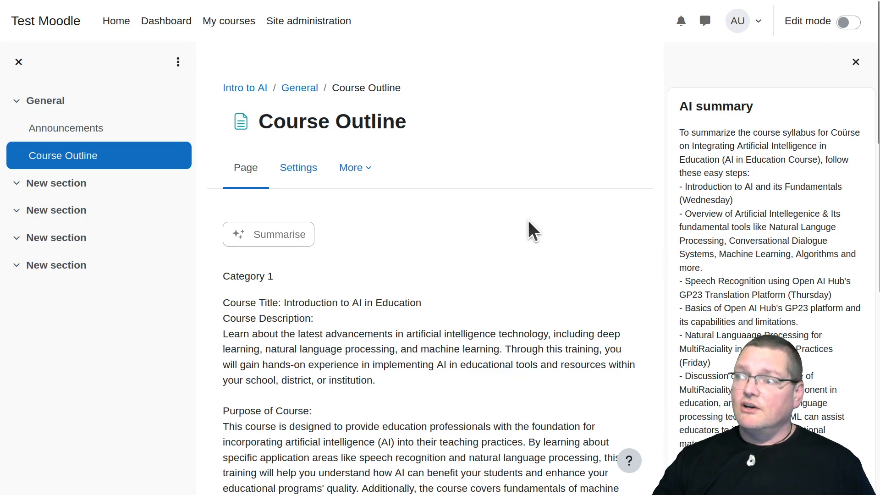
Leave the page for the site's AI providers, open the OpenAI API provider settings and reveal the stored API key
left_click(250, 91)
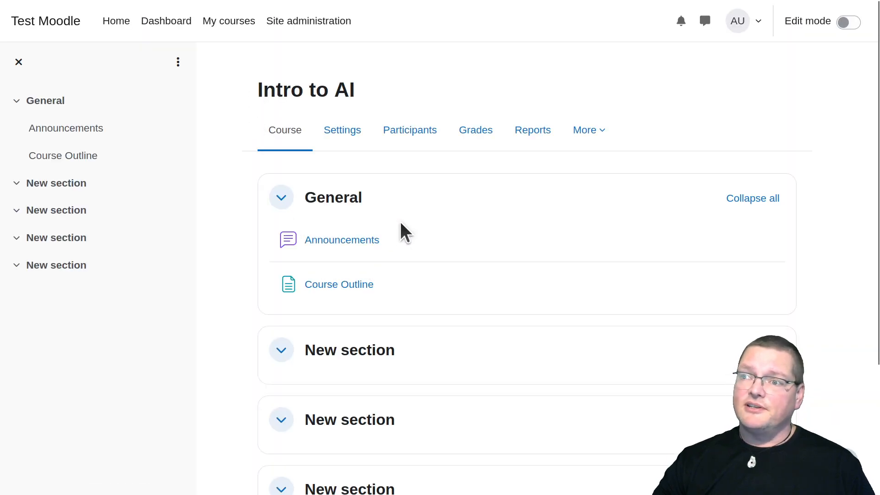
left_click(295, 30)
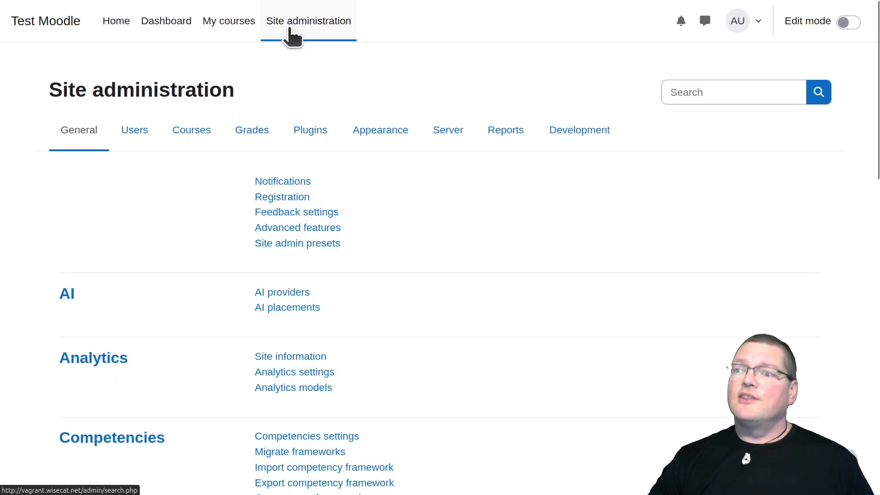
left_click(280, 292)
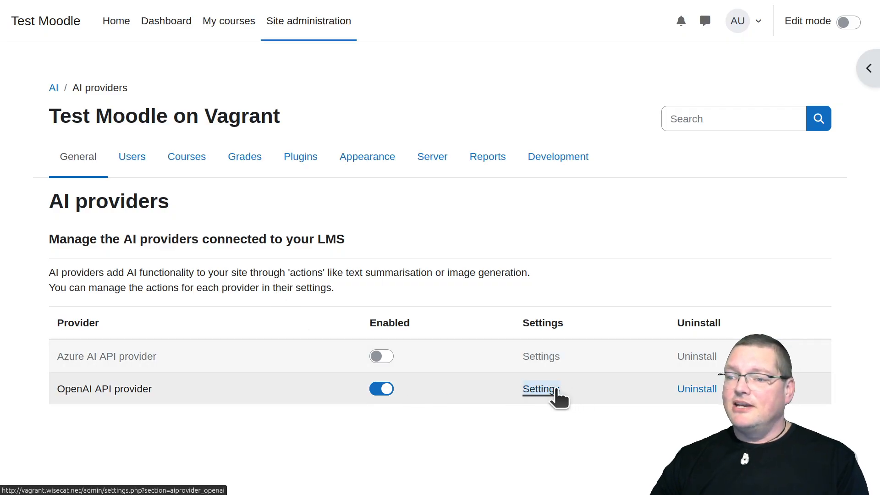
left_click(550, 389)
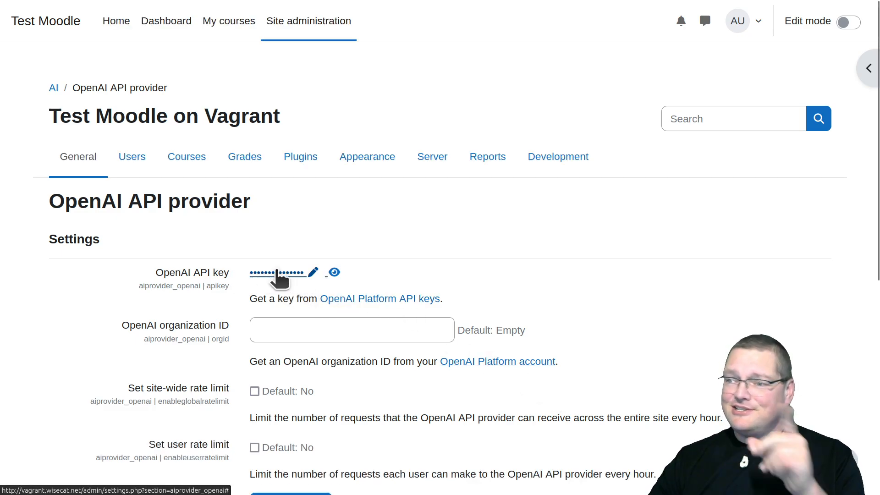
left_click(334, 272)
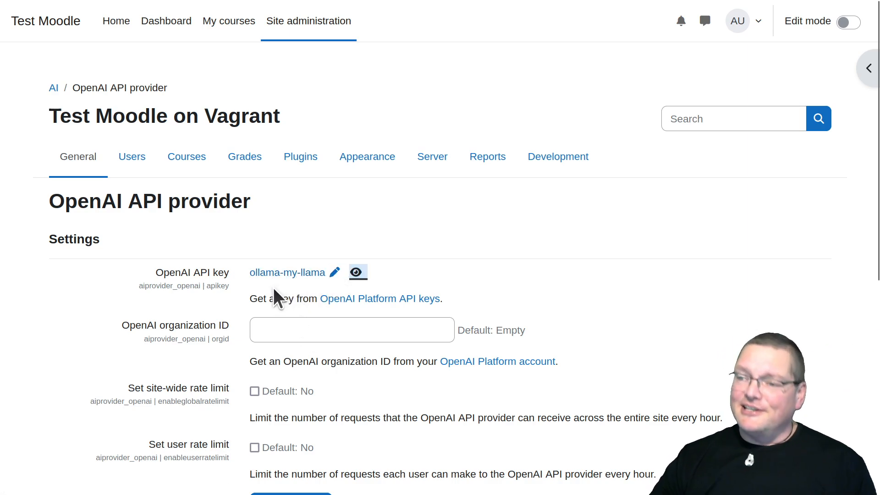
Open the provider's Generate text action settings and highlight the port number in the API endpoint
scroll(392, 418, "down", 7)
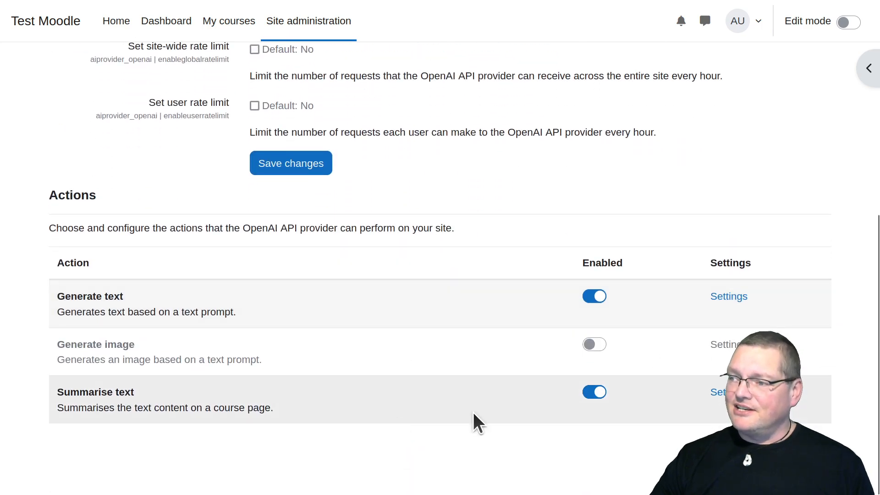
left_click(725, 297)
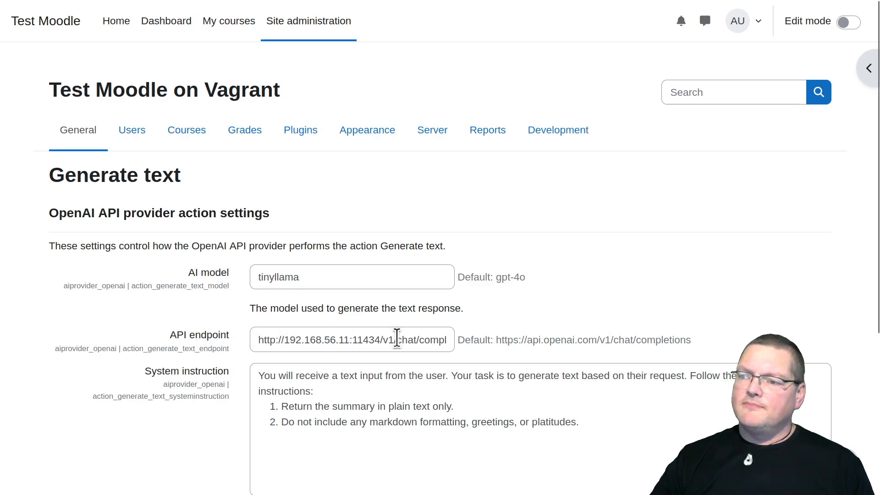
double_click(367, 339)
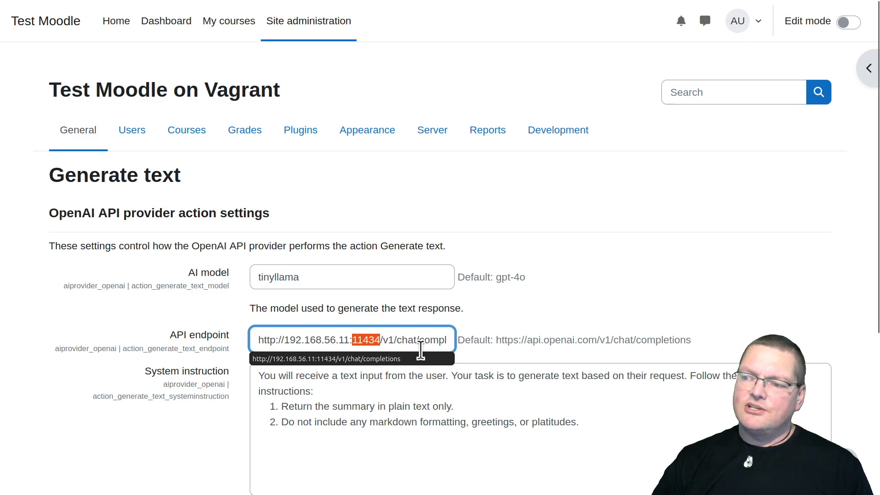
left_click(350, 343)
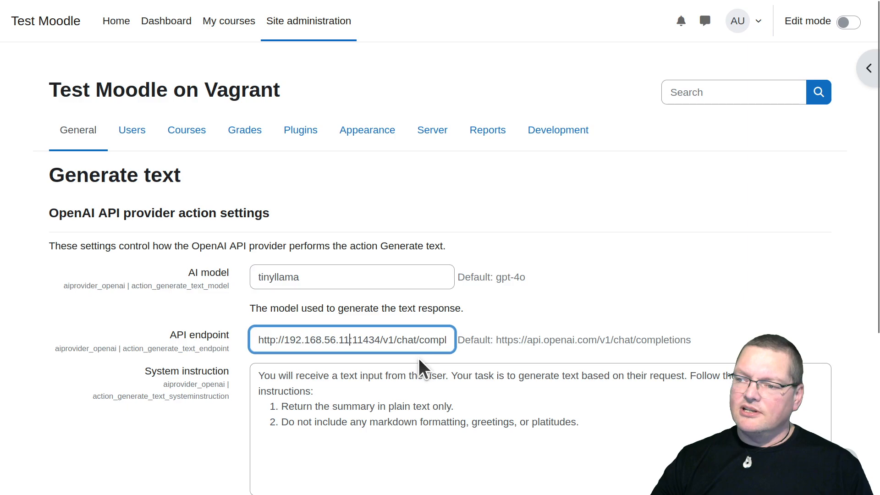
double_click(366, 341)
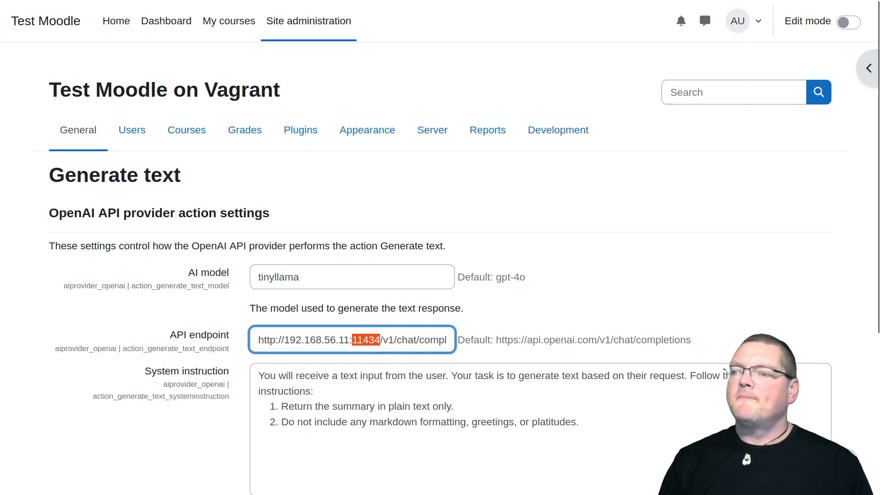
Highlight the /v1/chat/completions path in the API endpoint, followed by the words "OpenAI API" in the settings heading
key("Right")
key("End")
key("shift+Left")
key("shift+Left")
key("shift+Left")
key("shift+Left")
key("shift+Left")
key("shift+Left")
key("shift+Left")
key("shift+Left")
key("shift+Left")
key("shift+Left")
key("shift+Left")
key("shift+Left")
key("shift+Left")
key("shift+Left")
key("shift+Left")
key("shift+Left")
key("shift+Left")
key("shift+Left")
key("shift+Left")
key("shift+Left")
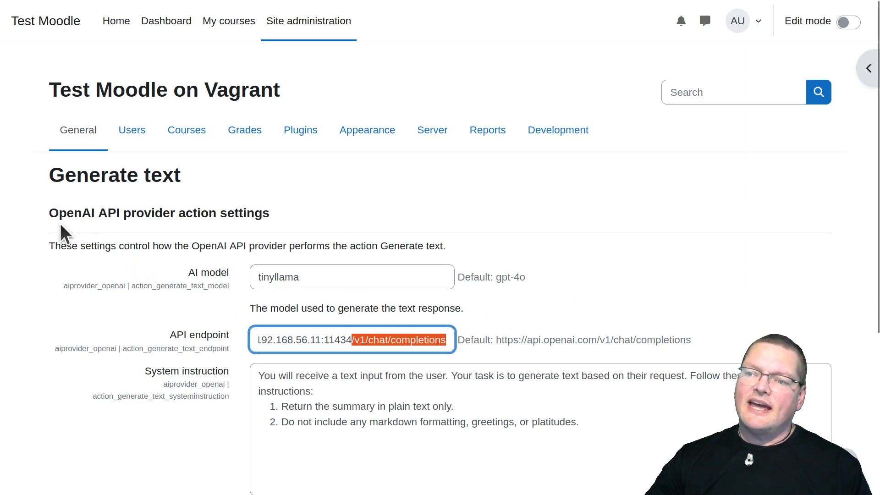
left_click_drag(48, 208, 117, 224)
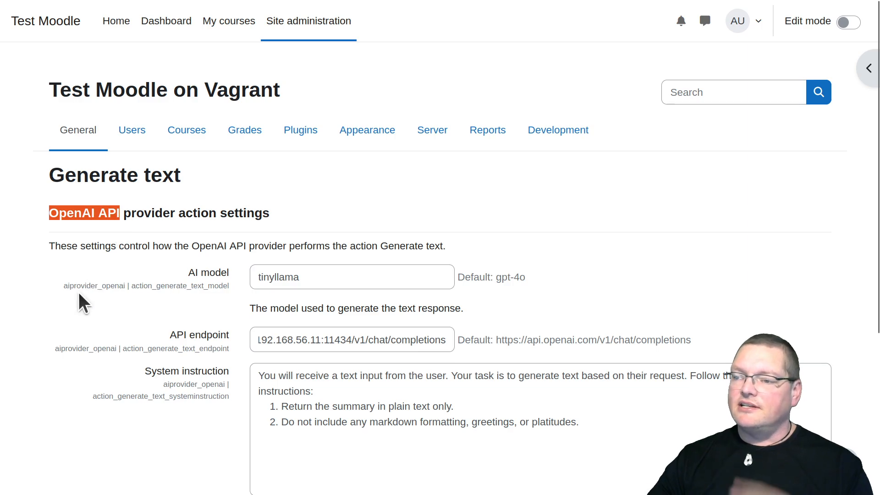
Highlight the /v1/chat/completions path in the API endpoint again and look over the remaining Generate text settings
left_click_drag(352, 340, 480, 333)
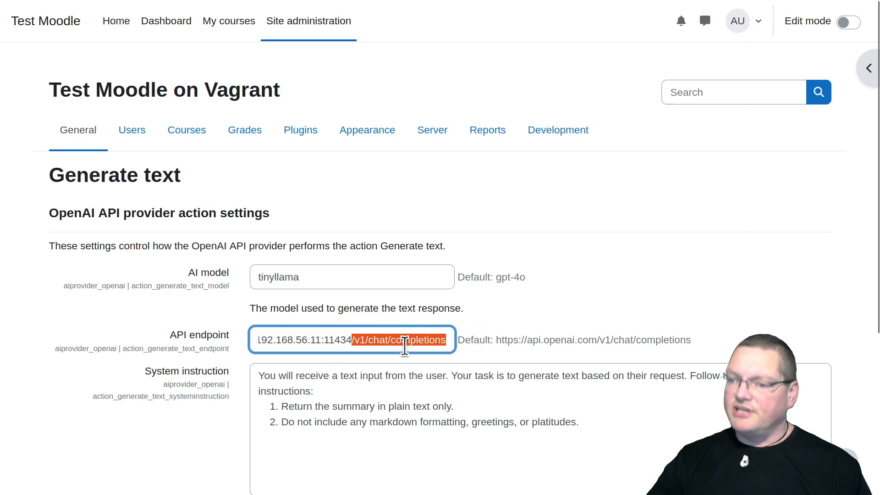
scroll(162, 433, "down", 5)
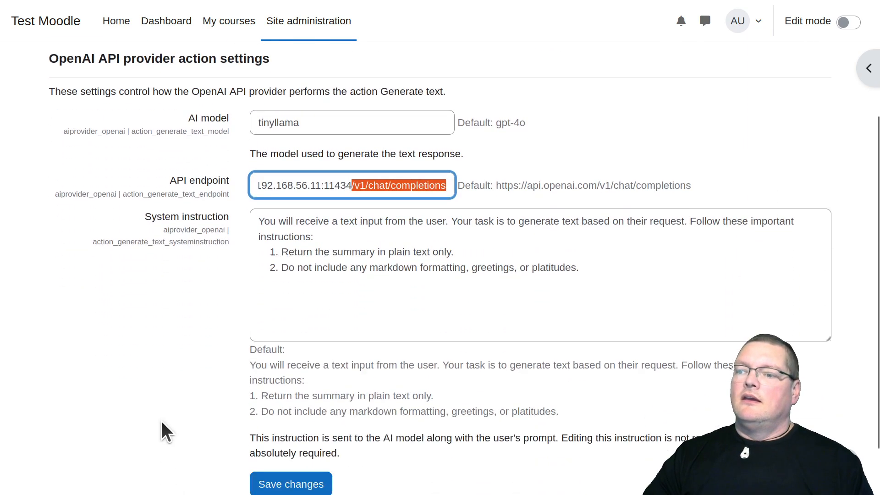
scroll(161, 422, "up", 5)
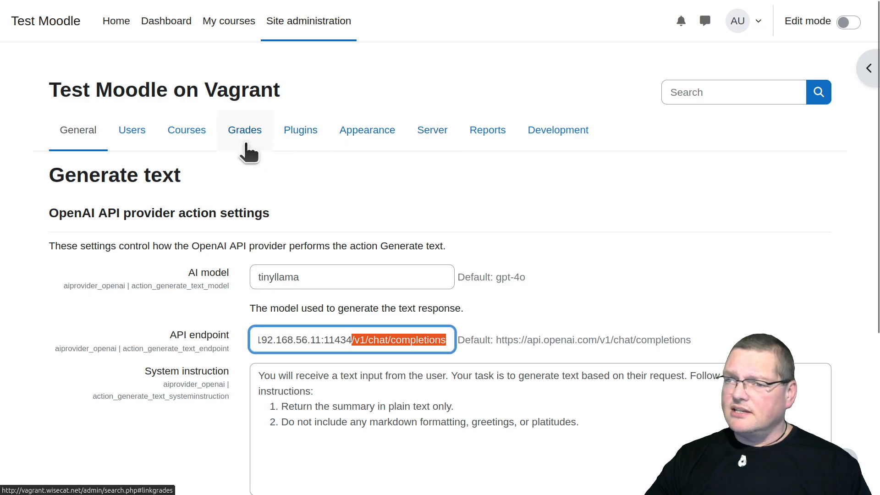
Open the HTTP security page from Site administration and highlight the entries in the cURL blocked hosts list
left_click(310, 22)
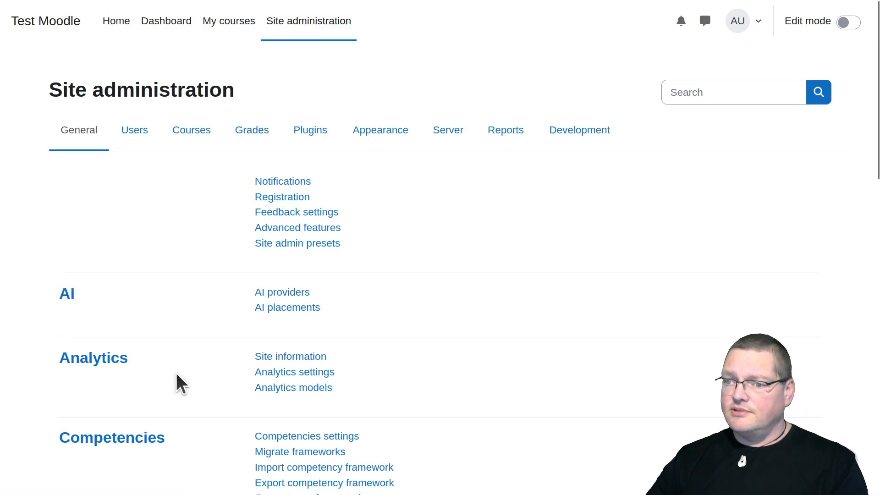
scroll(179, 382, "down", 6)
scroll(177, 374, "up", 6)
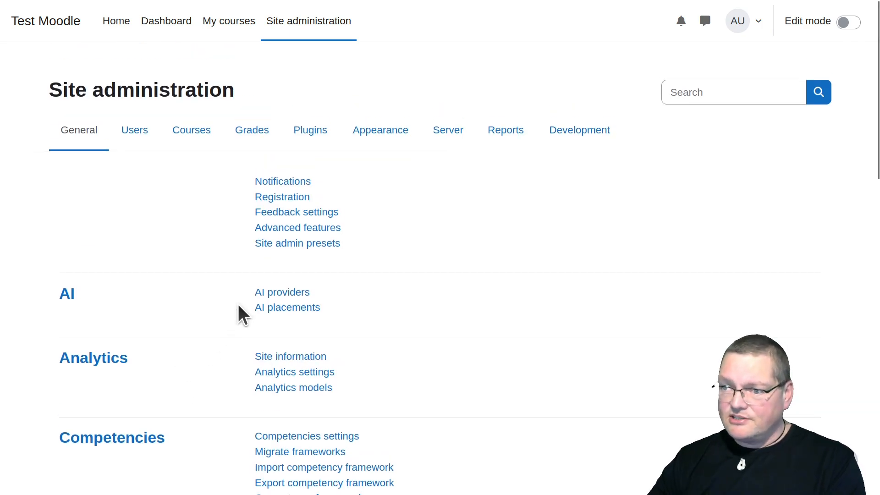
scroll(238, 306, "down", 12)
left_click(264, 303)
scroll(155, 325, "down", 5)
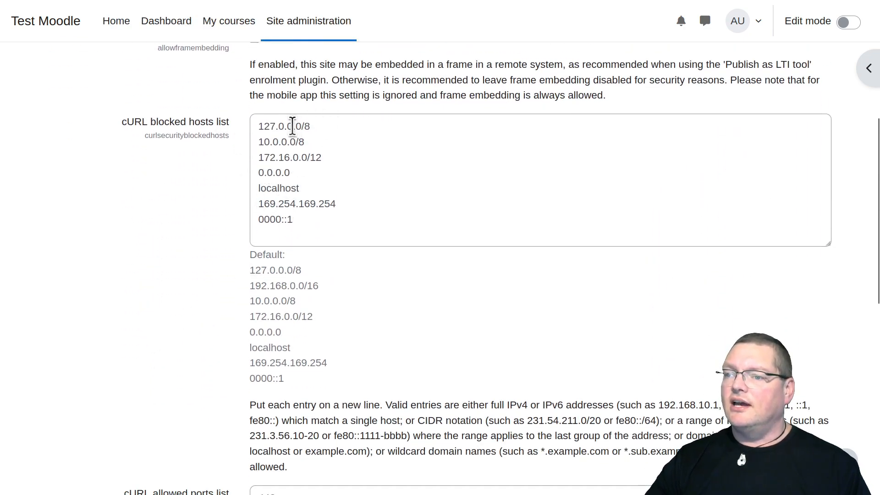
left_click_drag(269, 126, 361, 298)
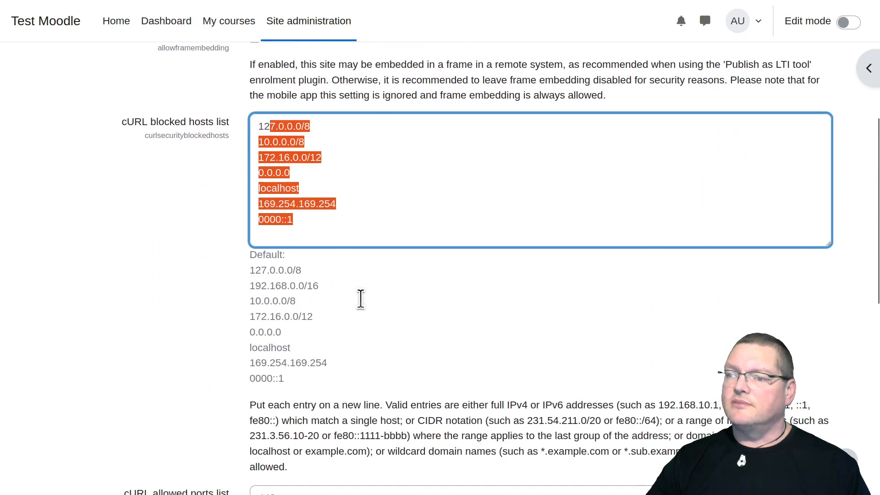
left_click(375, 193)
Highlight port 11434 in the cURL allowed ports list and look over the rest of the HTTP security page
scroll(350, 281, "down", 8)
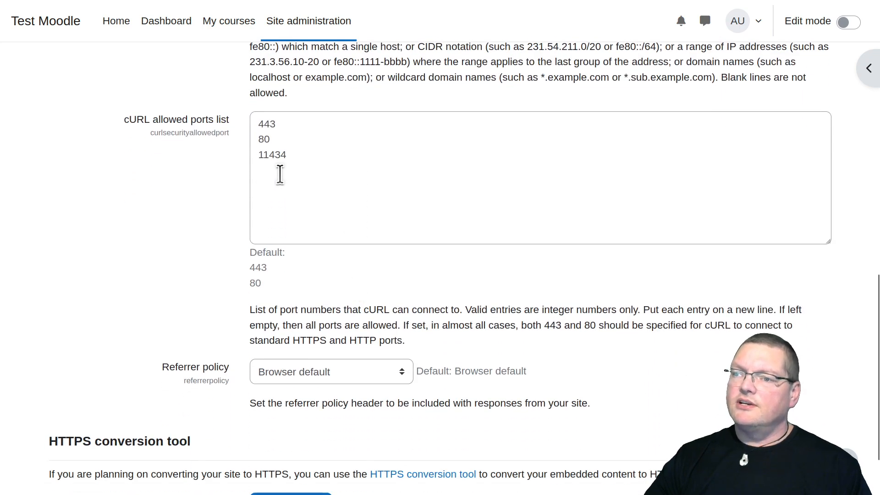
double_click(268, 155)
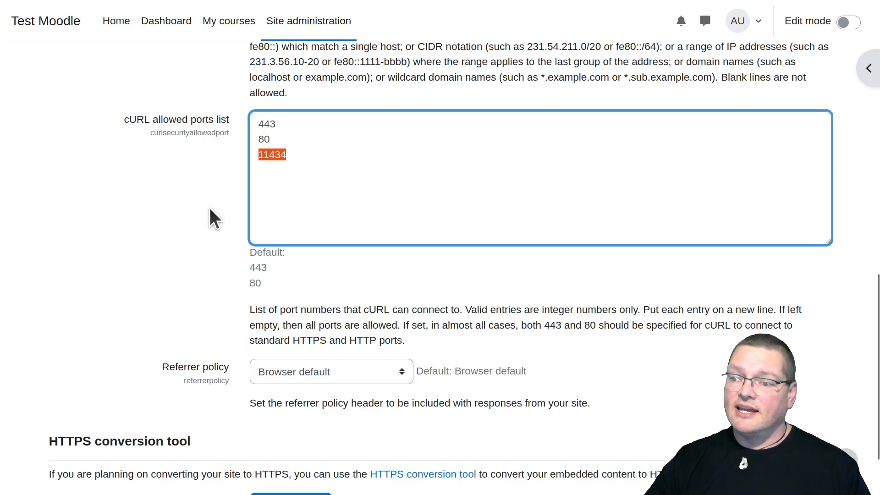
scroll(210, 208, "down", 2)
scroll(210, 207, "up", 15)
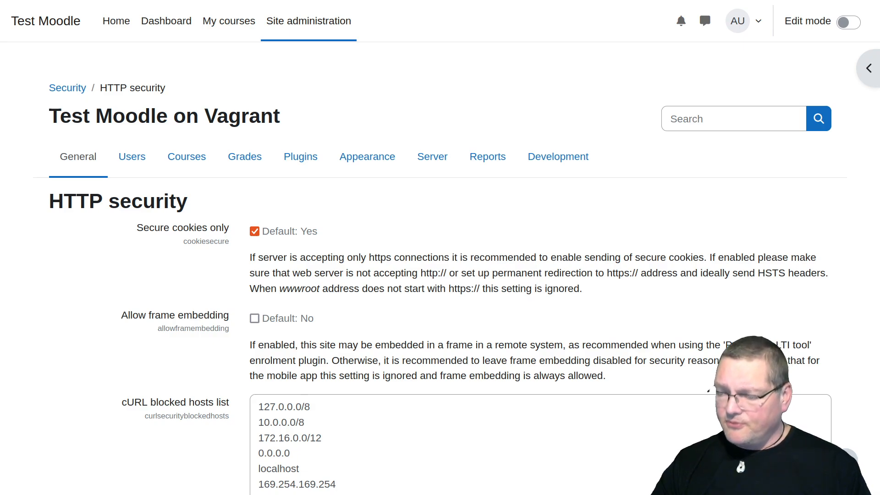
key("alt+Tab")
left_click_drag(440, 199, 424, 54)
scroll(282, 283, "up", 1)
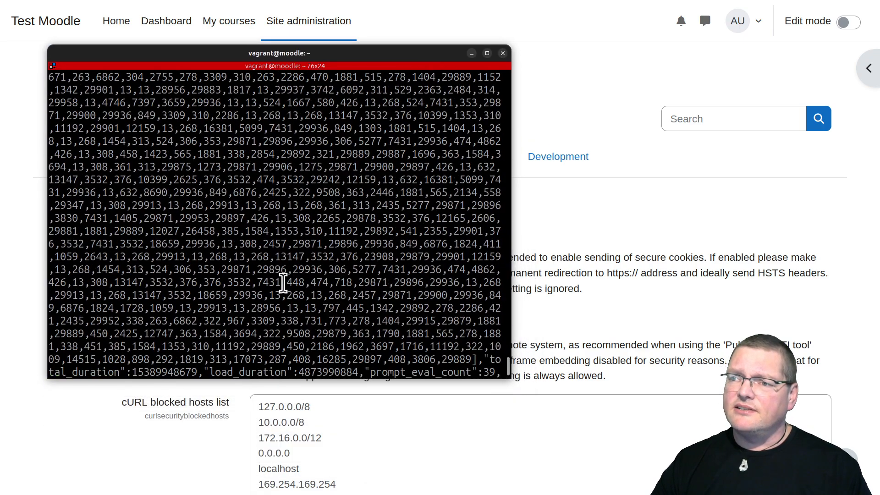
scroll(282, 283, "down", 1)
key("Up")
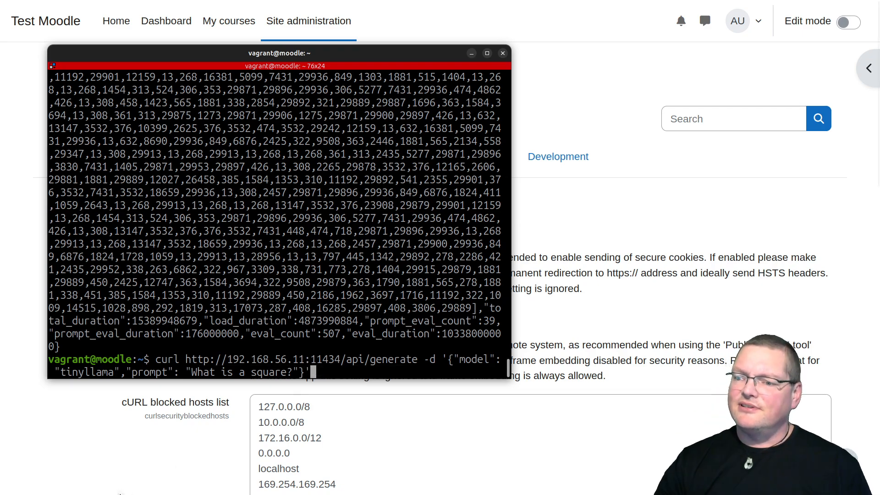
Return to the Moodle browser window and leave the HTTP security page through the Test Moodle site link
left_click(90, 419)
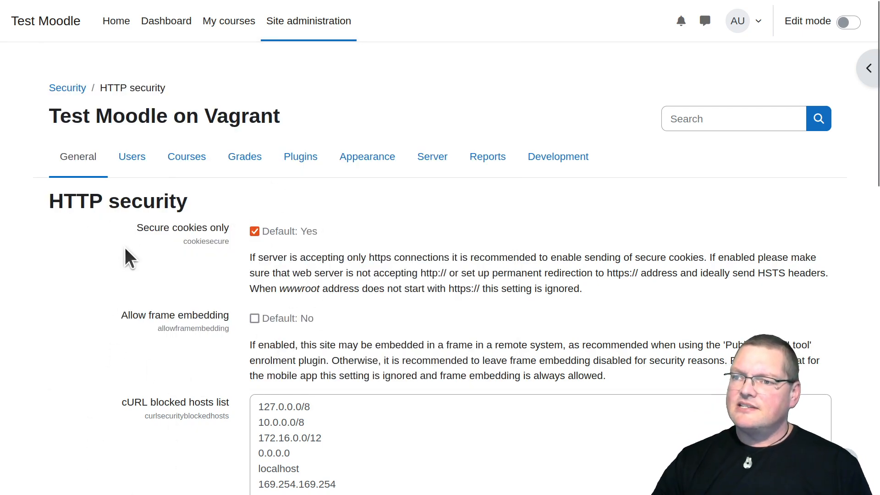
left_click(54, 27)
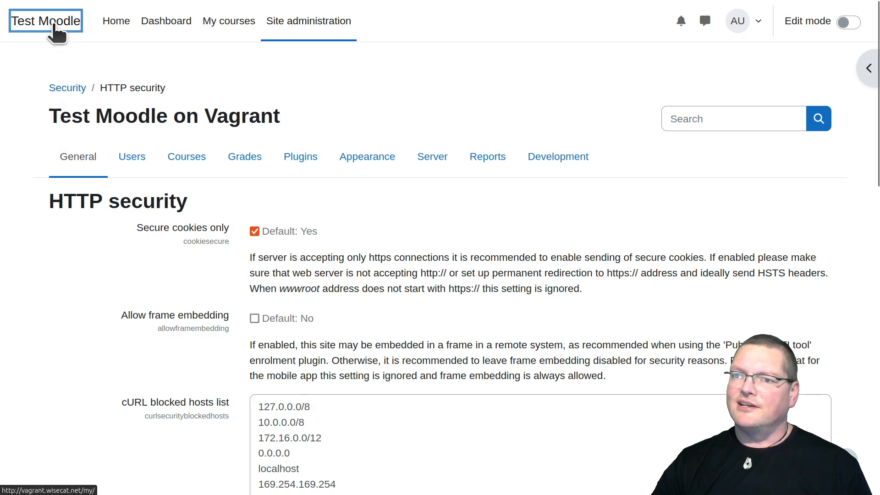